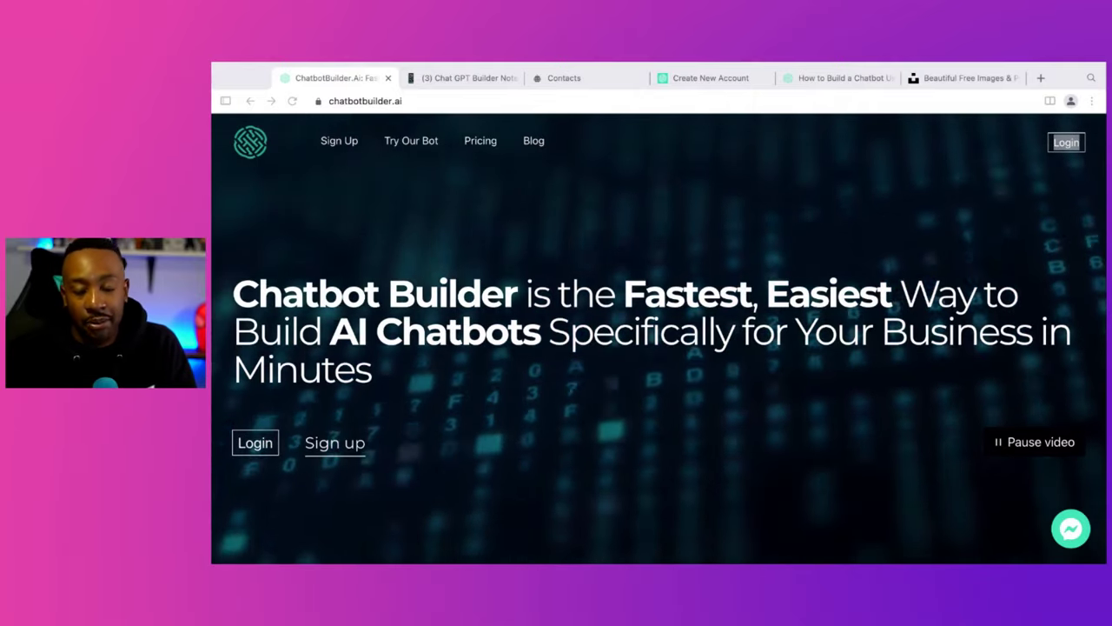
# - Scroll the chatbotbuilder.ai homepage down to the 'as easy as typing a Word Doc' section
pyautogui.scroll(-20, 596, 343)
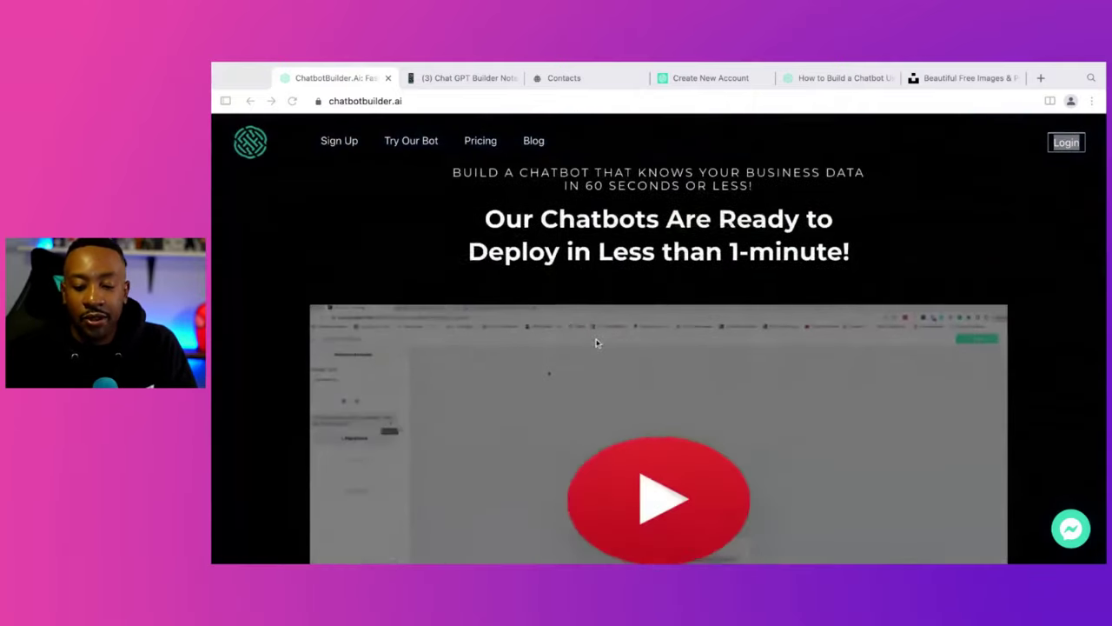
pyautogui.scroll(-3, 657, 348)
pyautogui.scroll(2, 658, 348)
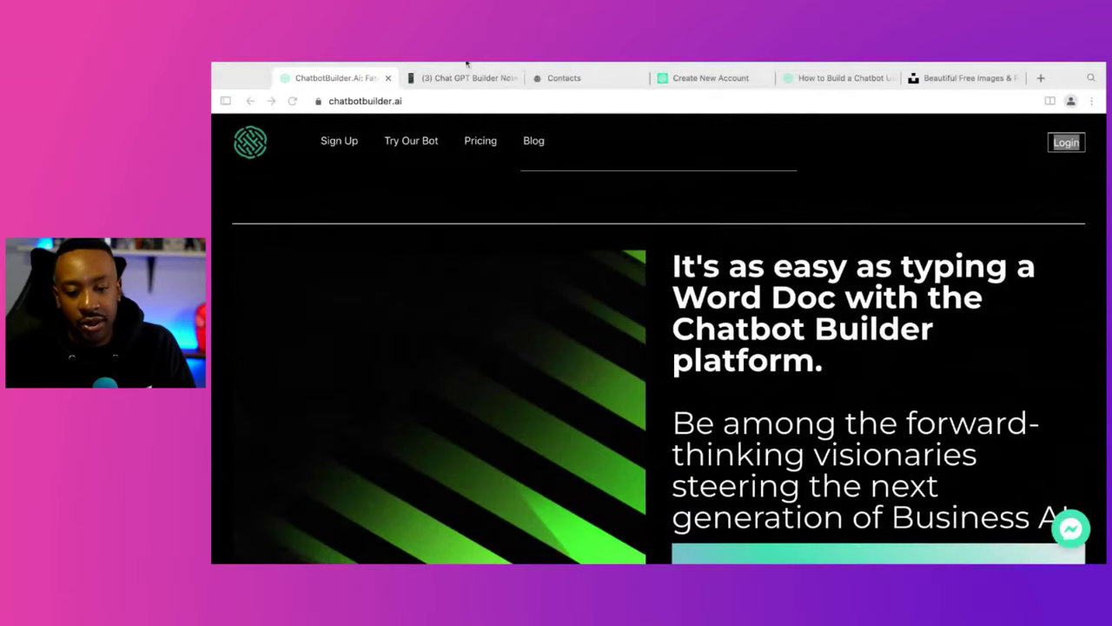
# - Read the four planning questions in Chat GPT Builder Notes, ending back on the Chatbot Builder homepage
pyautogui.click(461, 79)
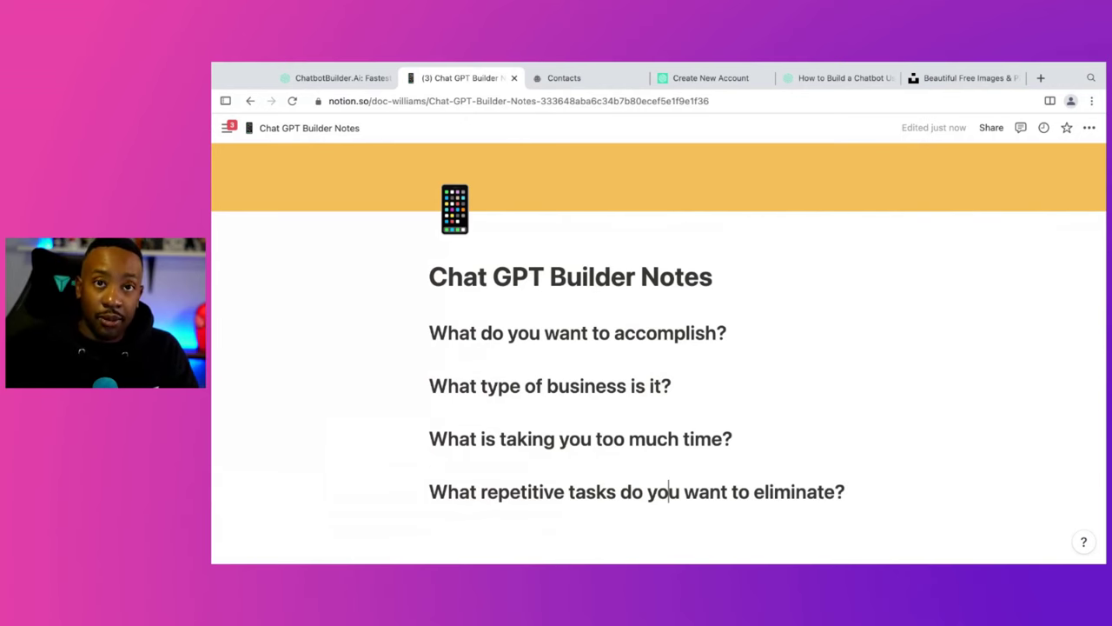
pyautogui.click(330, 79)
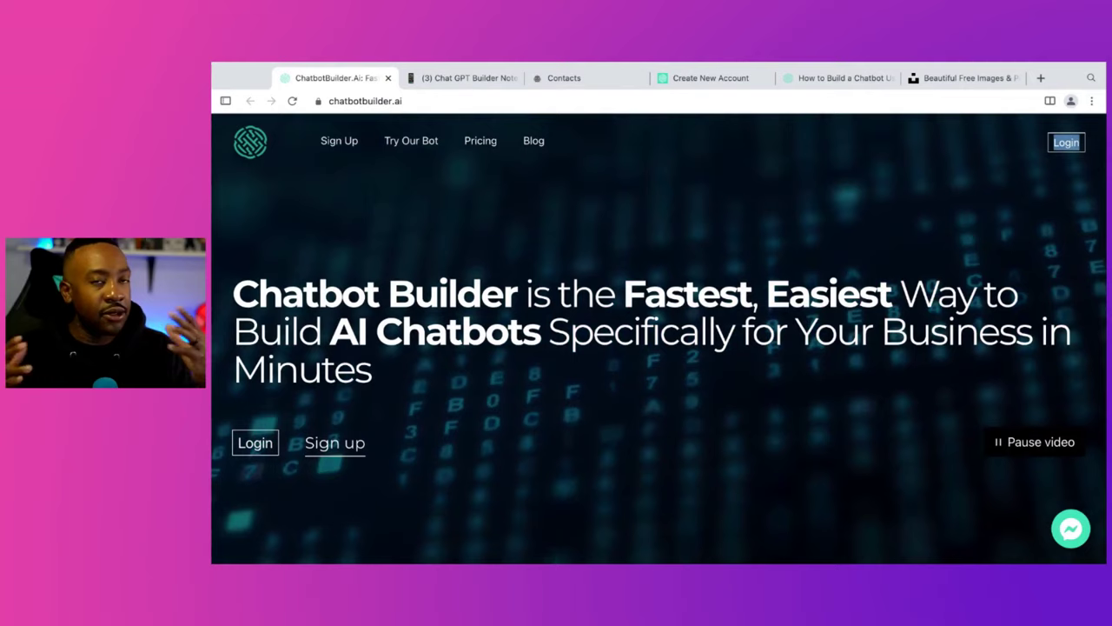
pyautogui.click(474, 78)
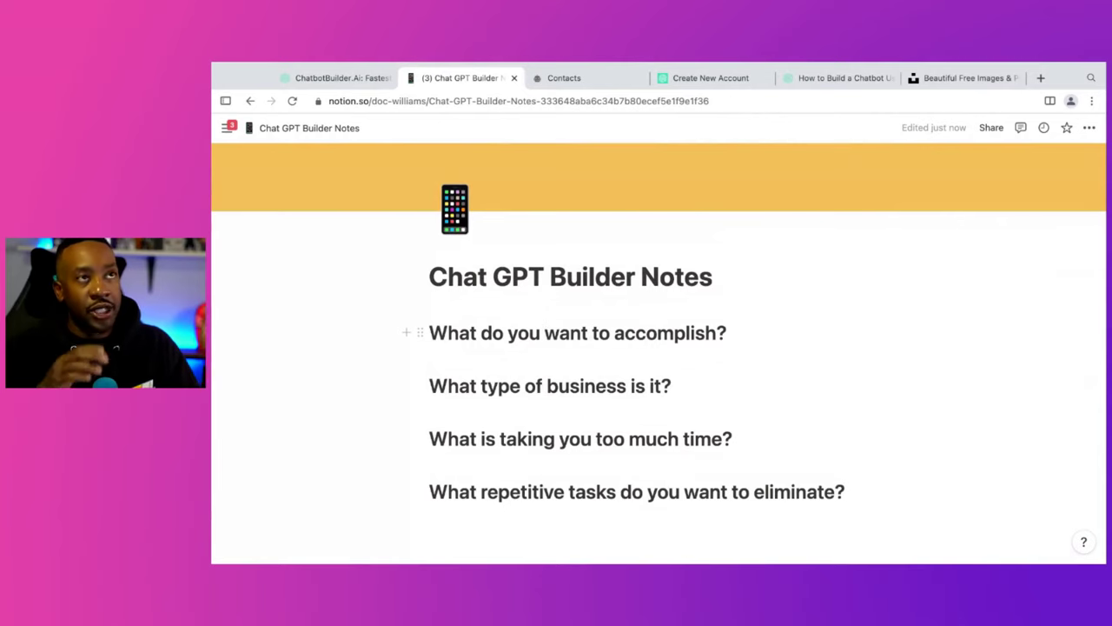
pyautogui.click(335, 79)
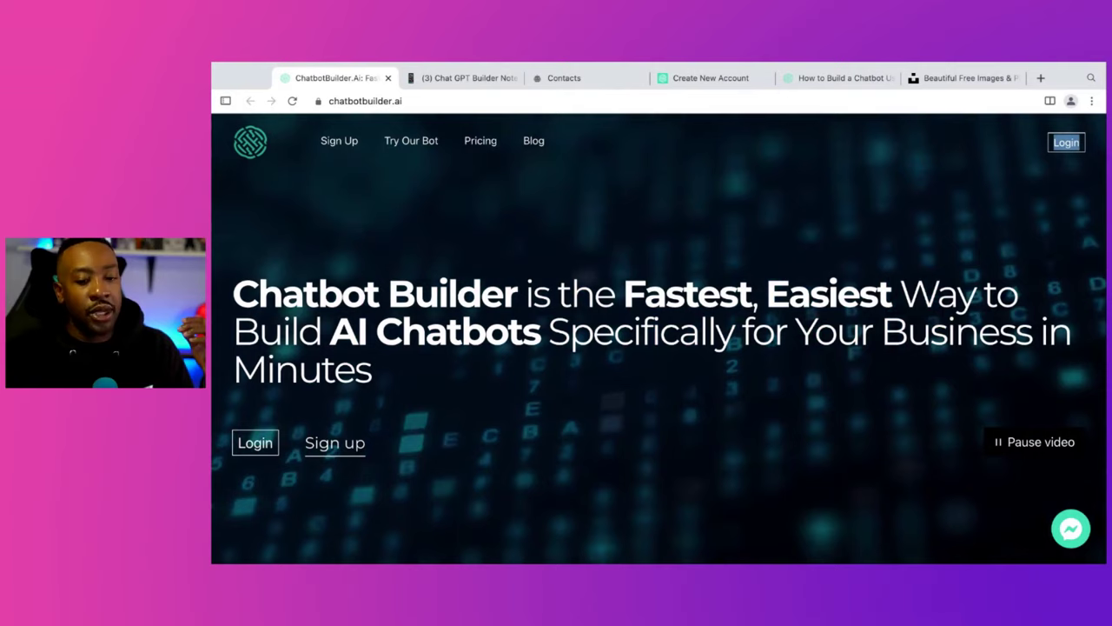
# - Go over the Notion planning questions once more, finishing on the chatbotbuilder.ai homepage
pyautogui.click(429, 78)
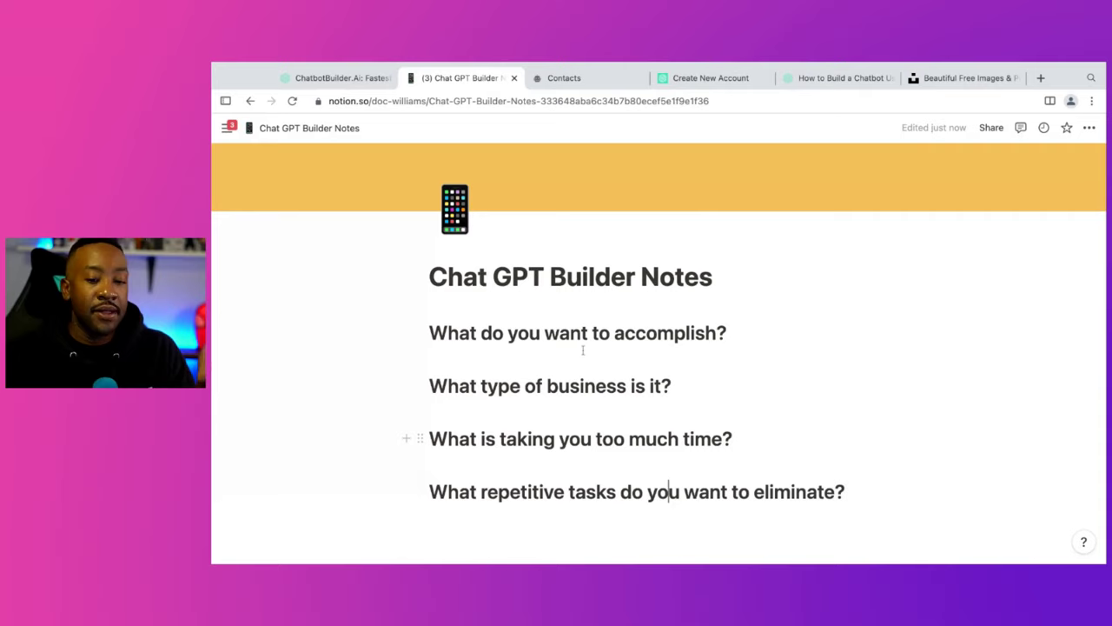
pyautogui.click(344, 79)
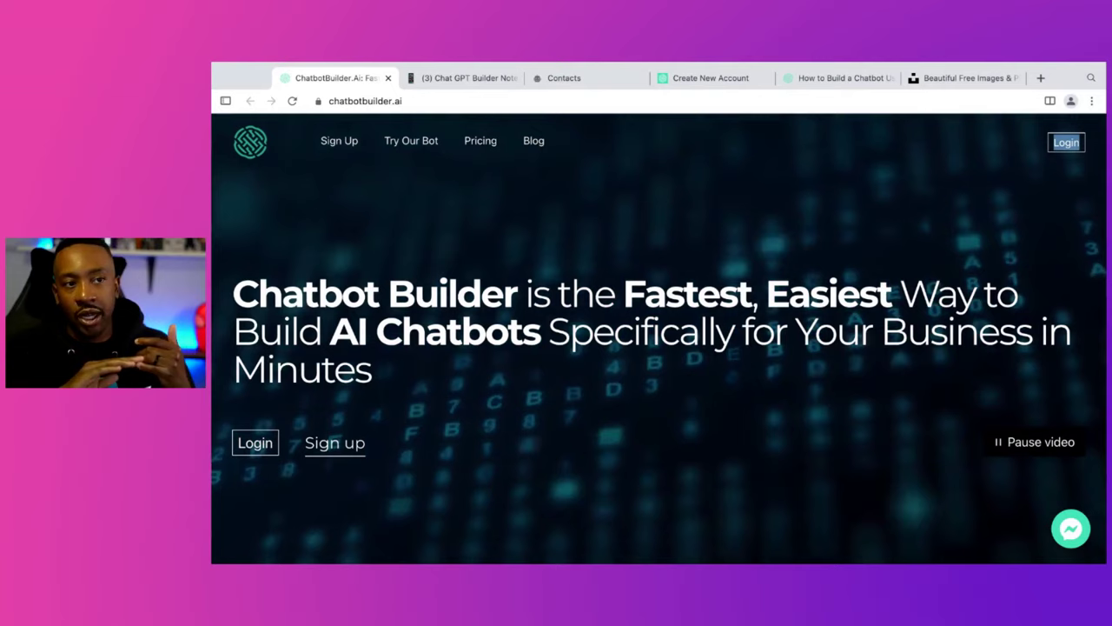
pyautogui.click(460, 78)
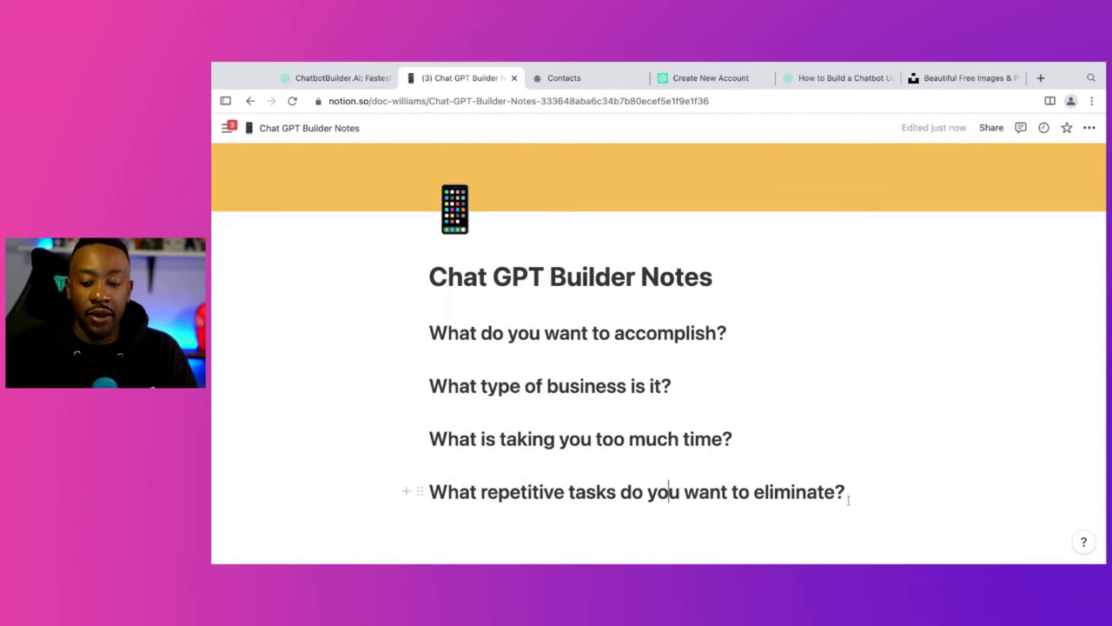
pyautogui.click(346, 78)
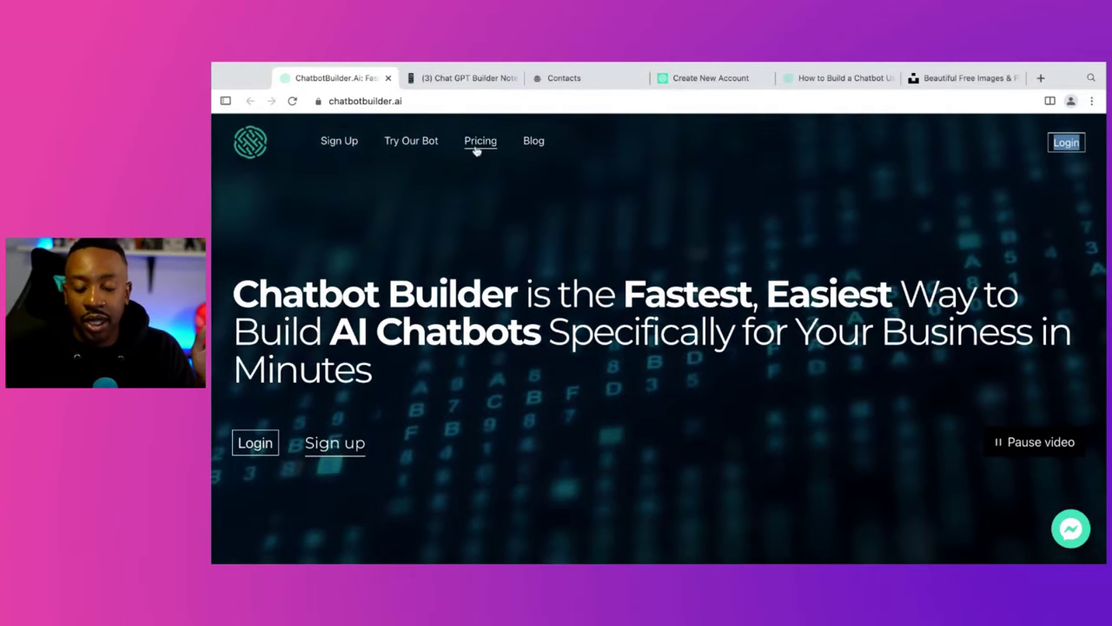
# - Open the Pricing page and look over the free Demo plan's features
pyautogui.click(477, 142)
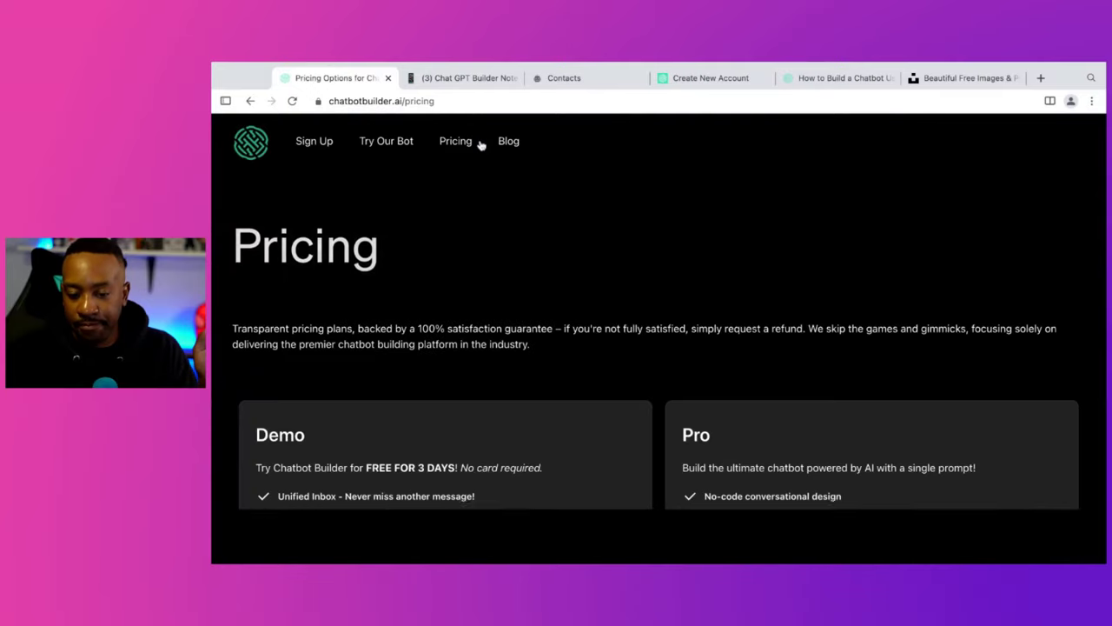
pyautogui.scroll(-3, 508, 258)
pyautogui.scroll(1, 507, 257)
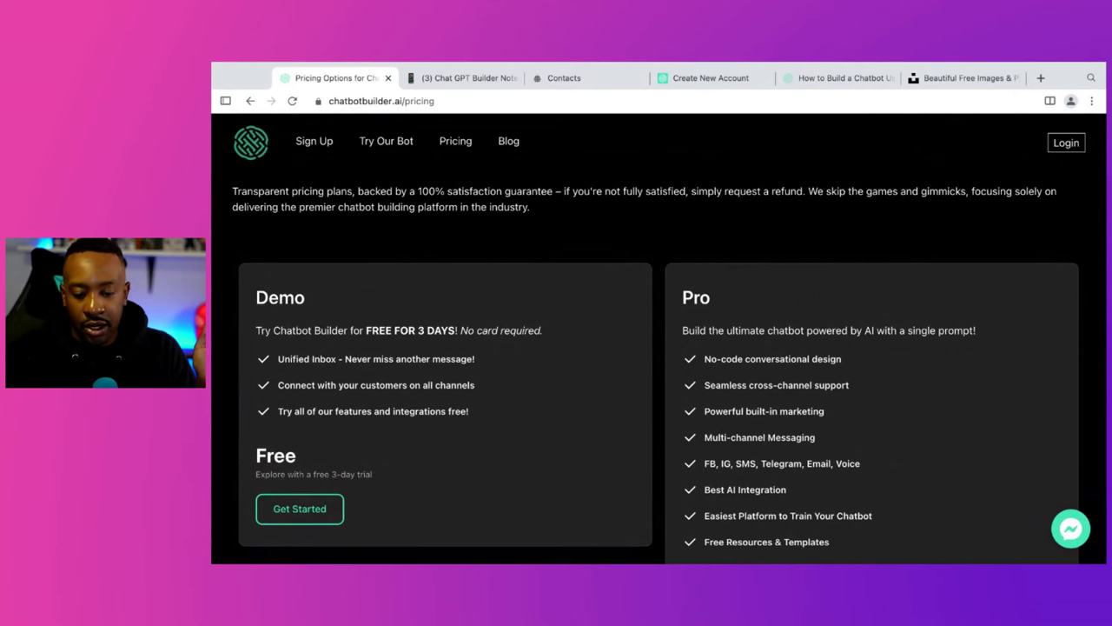
pyautogui.scroll(-1, 658, 348)
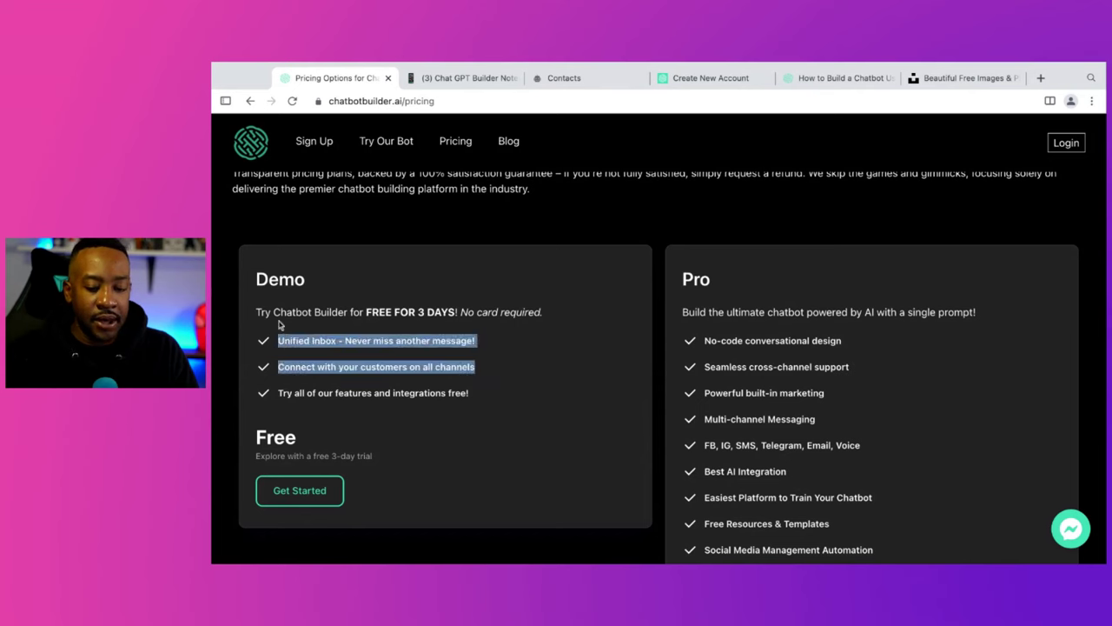
pyautogui.click(278, 289)
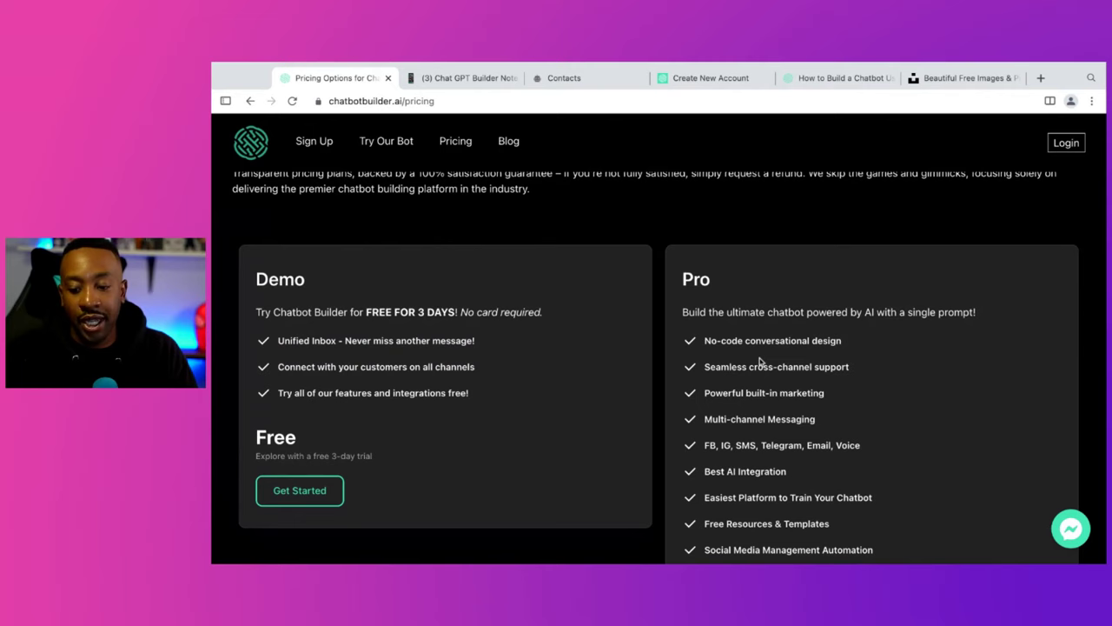
# - Scroll through the Pro plan's feature list, including Sales and Marketing Automation
pyautogui.scroll(1, 759, 362)
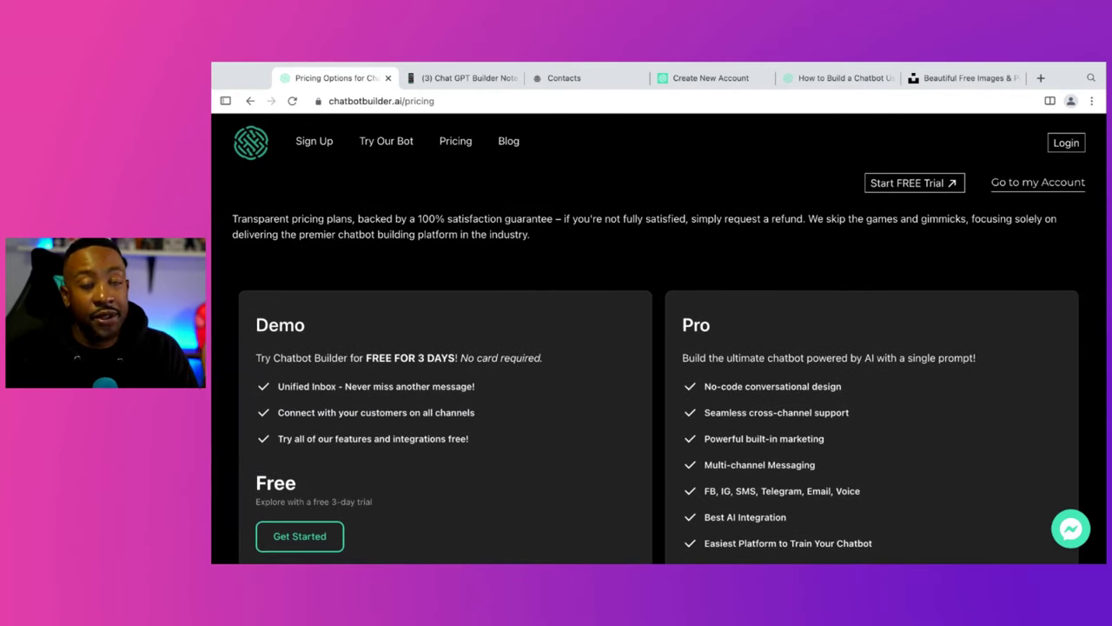
pyautogui.scroll(-3, 659, 367)
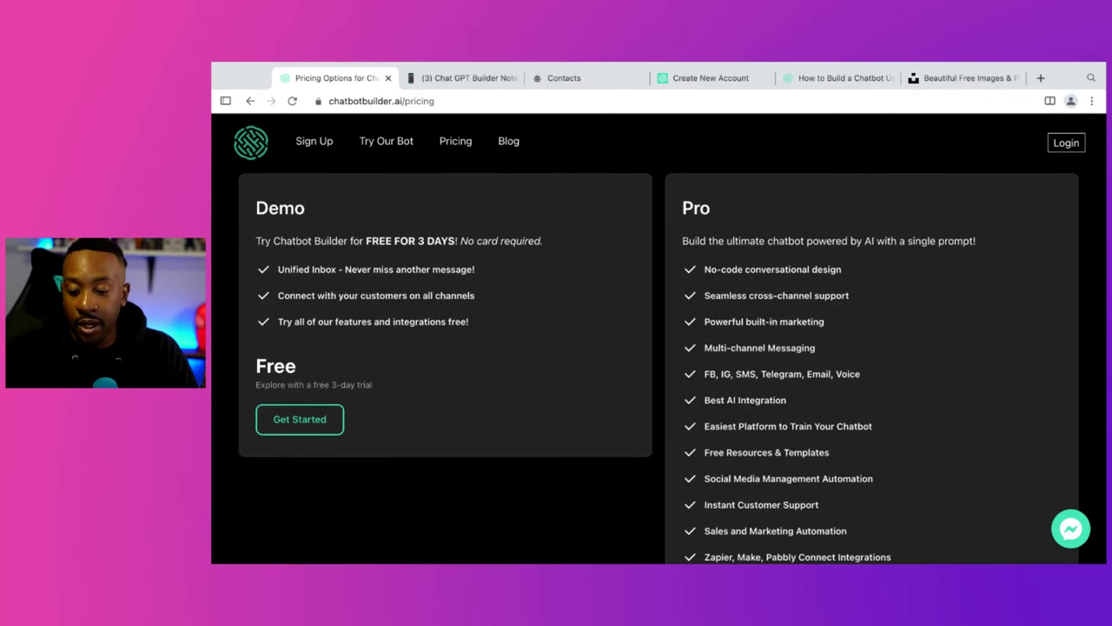
pyautogui.scroll(-1, 658, 367)
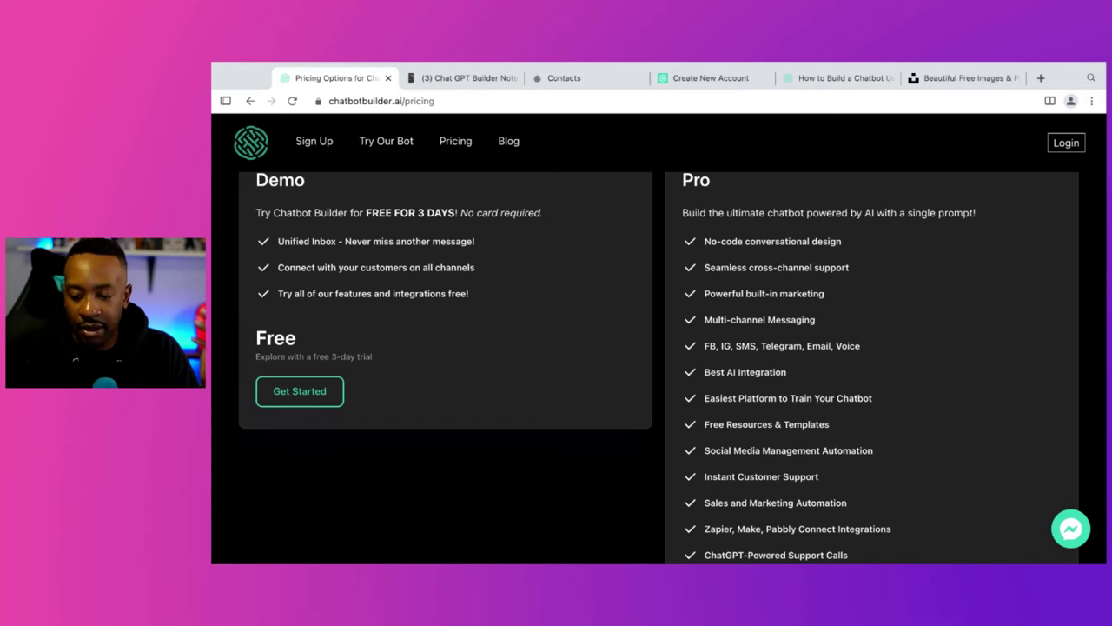
pyautogui.scroll(-1, 661, 365)
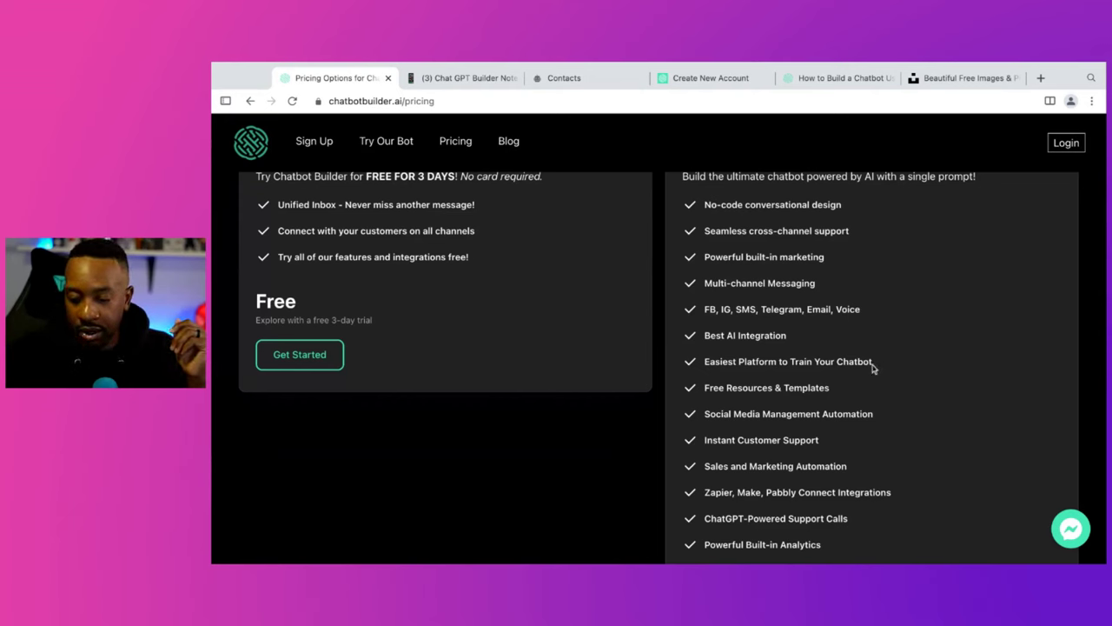
pyautogui.moveTo(849, 465); pyautogui.dragTo(704, 467)
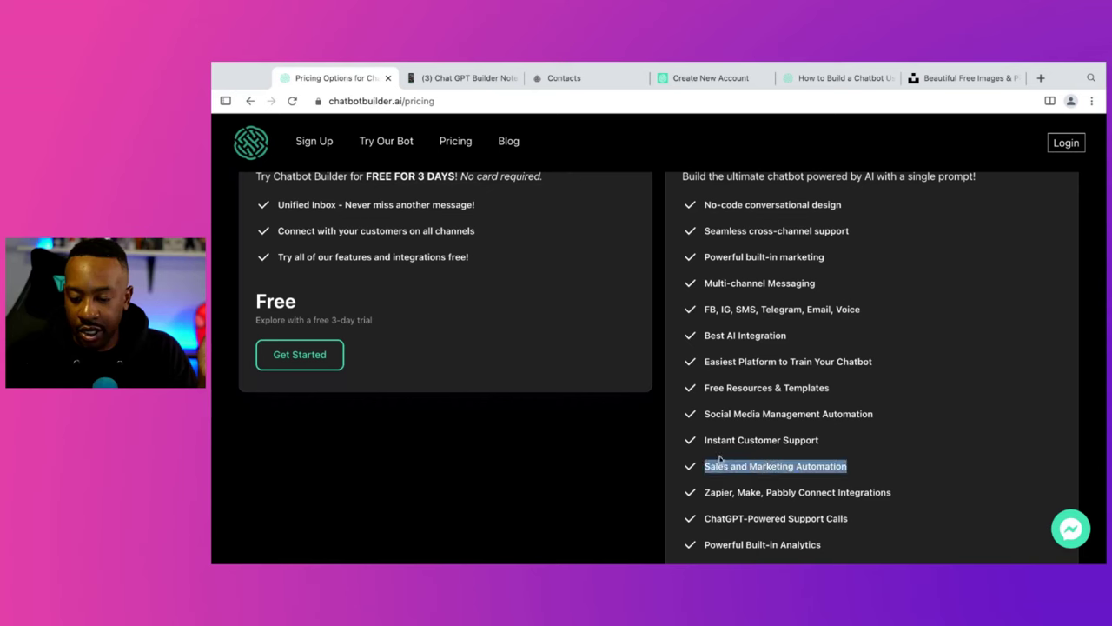
pyautogui.click(689, 493)
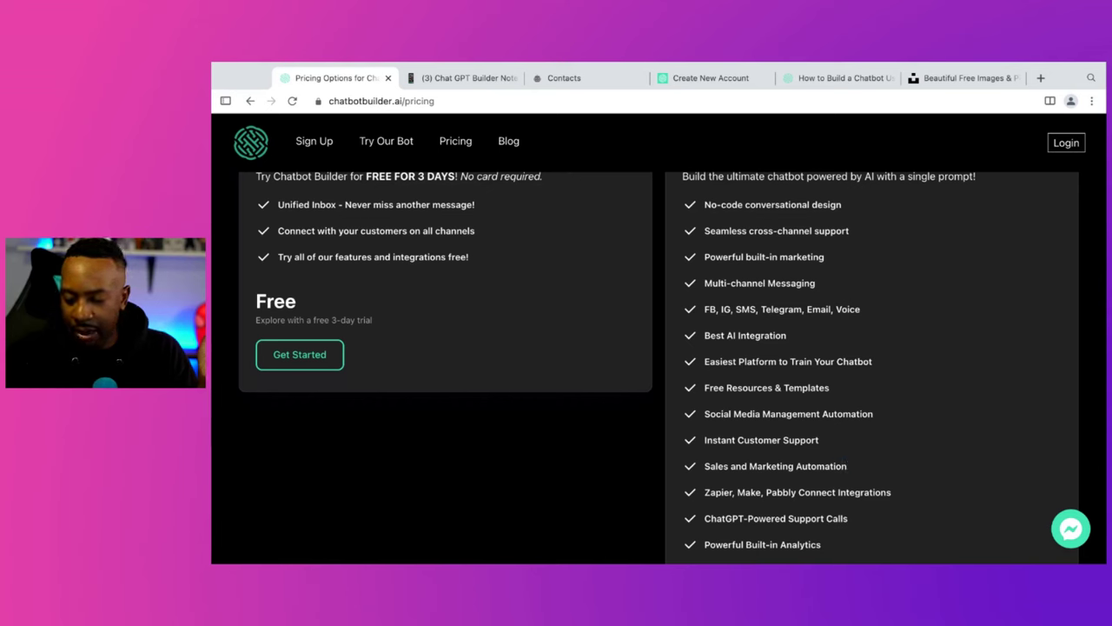
# - Zoom in on the pricing page and scroll through the Demo and Pro plan cards
pyautogui.hotkey('ctrl', '+')
pyautogui.hotkey('ctrl', '+')
pyautogui.hotkey('ctrl', '+')
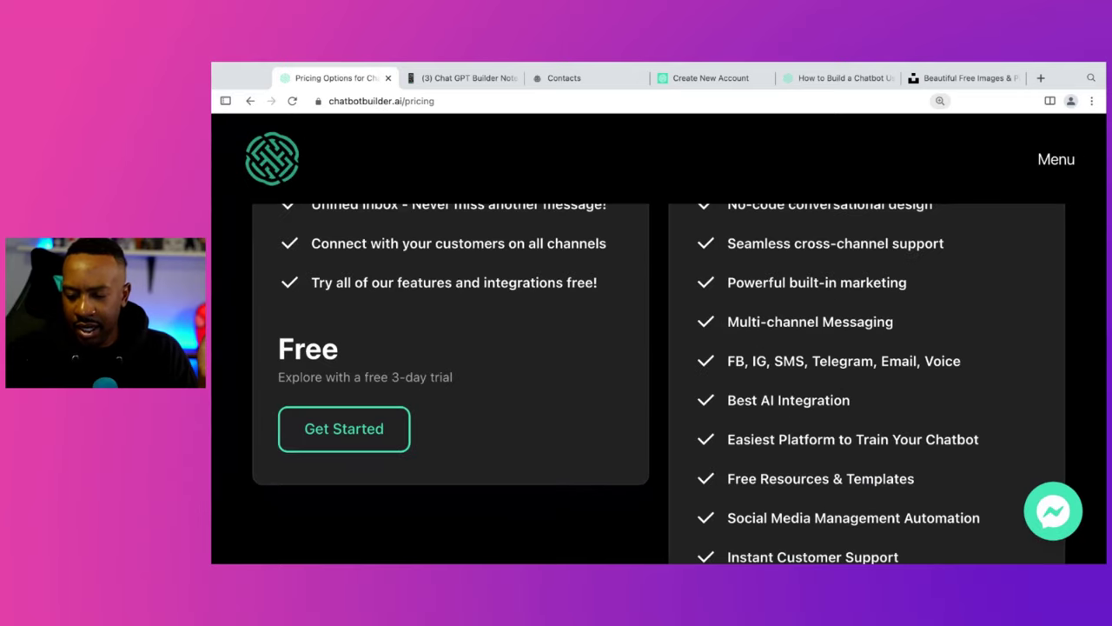
pyautogui.scroll(-4, 702, 484)
pyautogui.scroll(1, 713, 483)
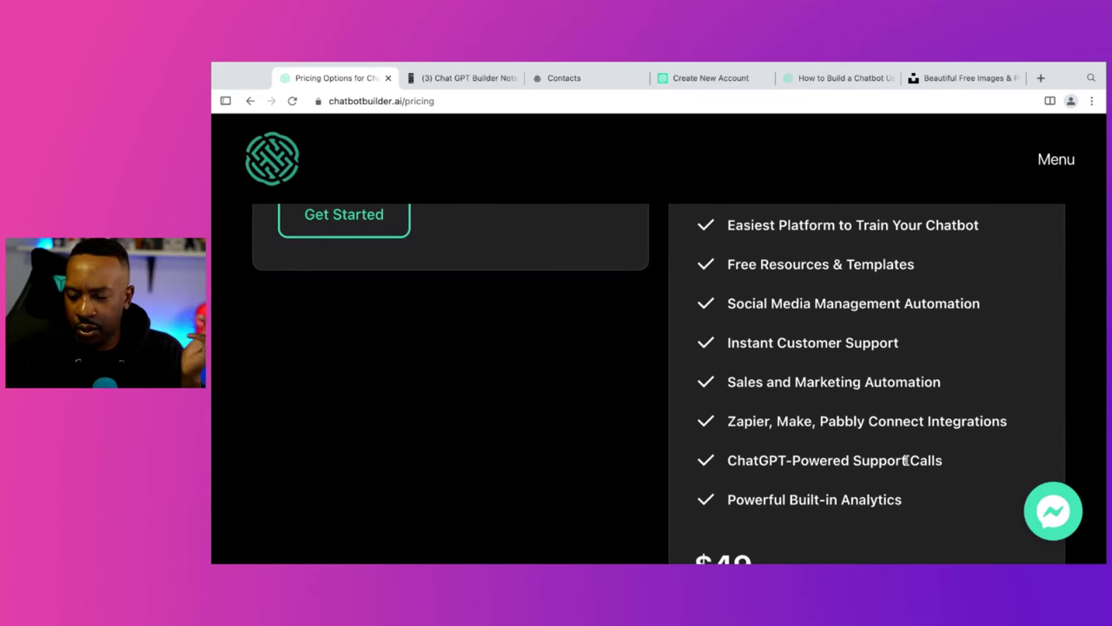
pyautogui.scroll(-1, 861, 479)
pyautogui.scroll(-3, 863, 480)
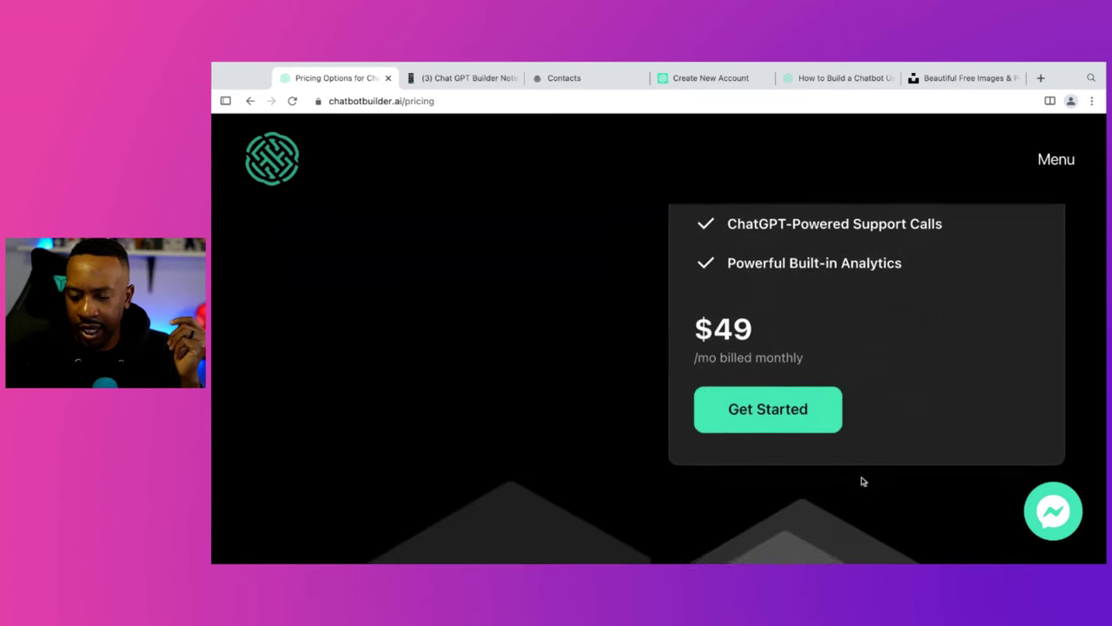
pyautogui.scroll(1, 862, 481)
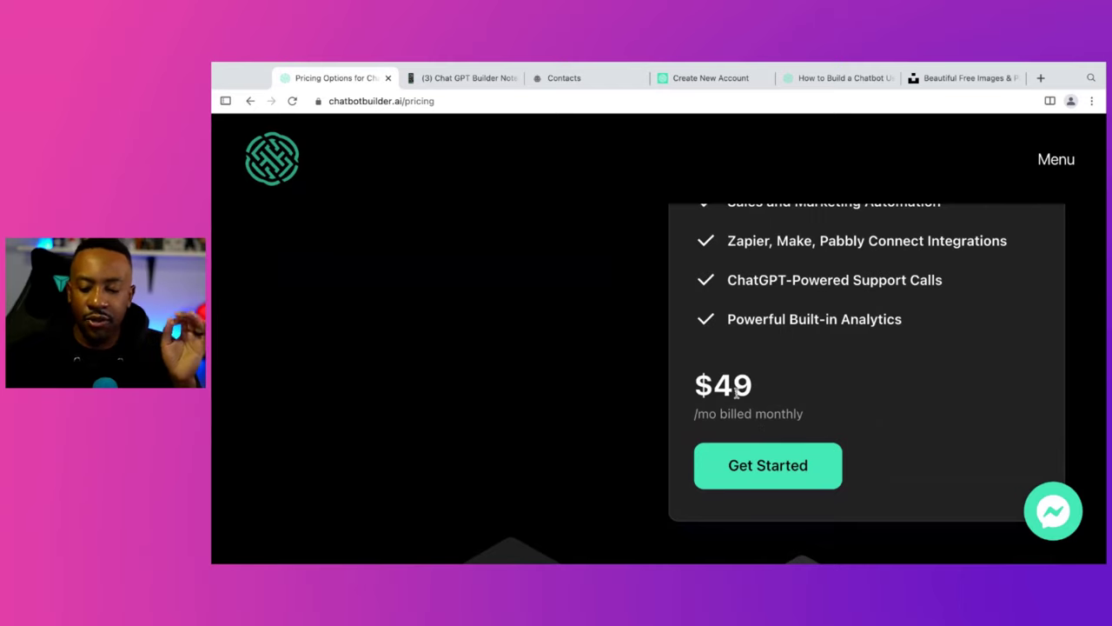
pyautogui.scroll(10, 735, 393)
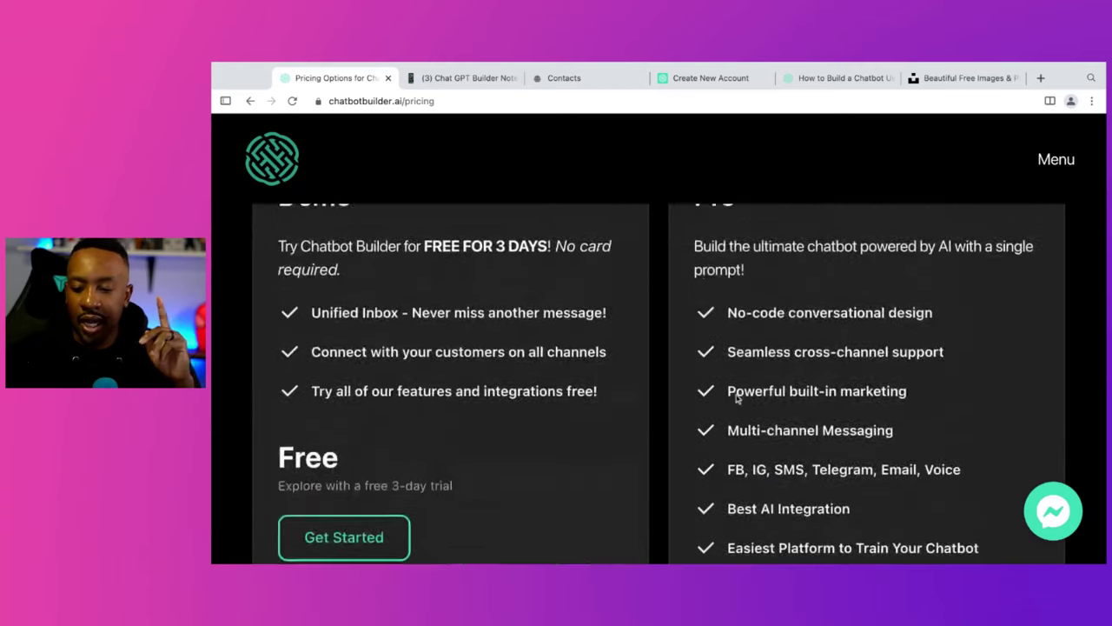
pyautogui.scroll(1, 736, 398)
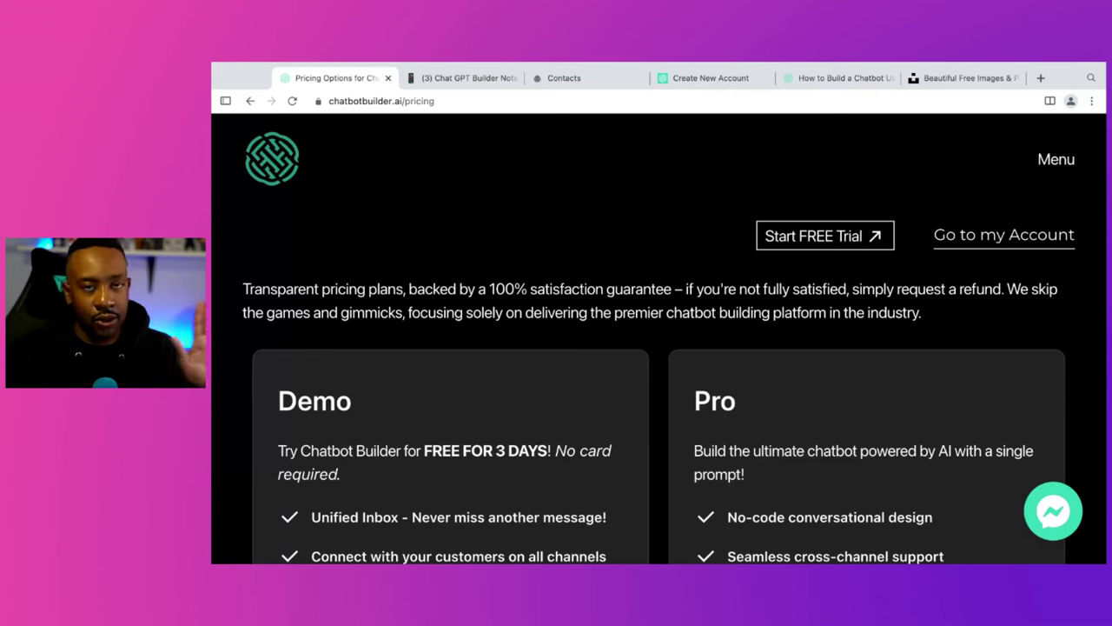
# - Scroll back up to the Pricing heading showing the Pro plan at $49 per month
pyautogui.scroll(-3, 659, 382)
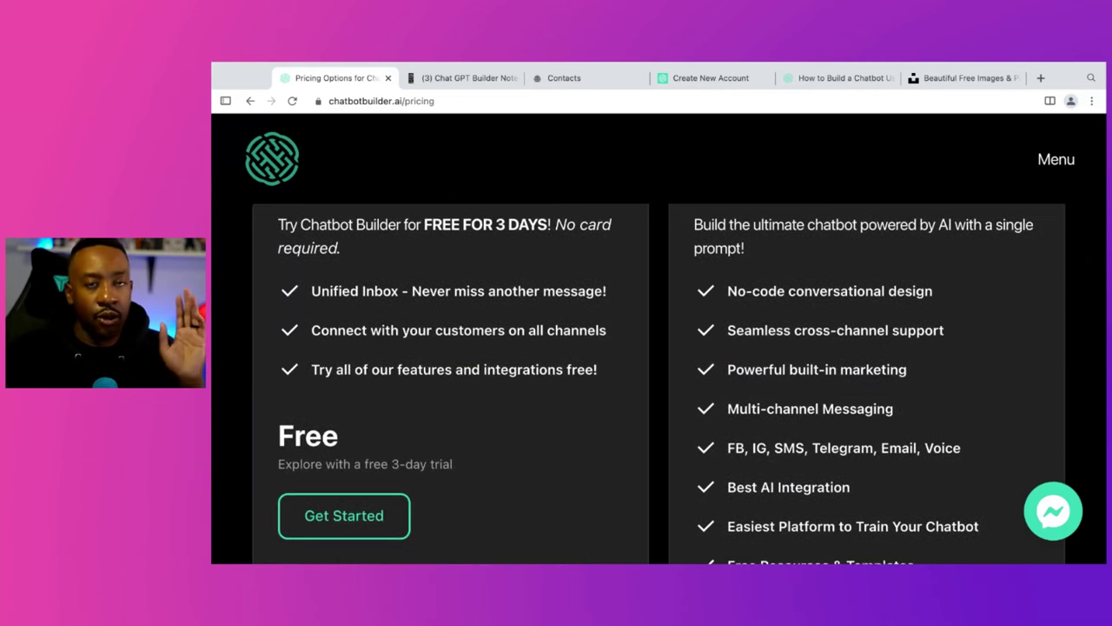
pyautogui.scroll(2, 659, 383)
pyautogui.scroll(-2, 659, 382)
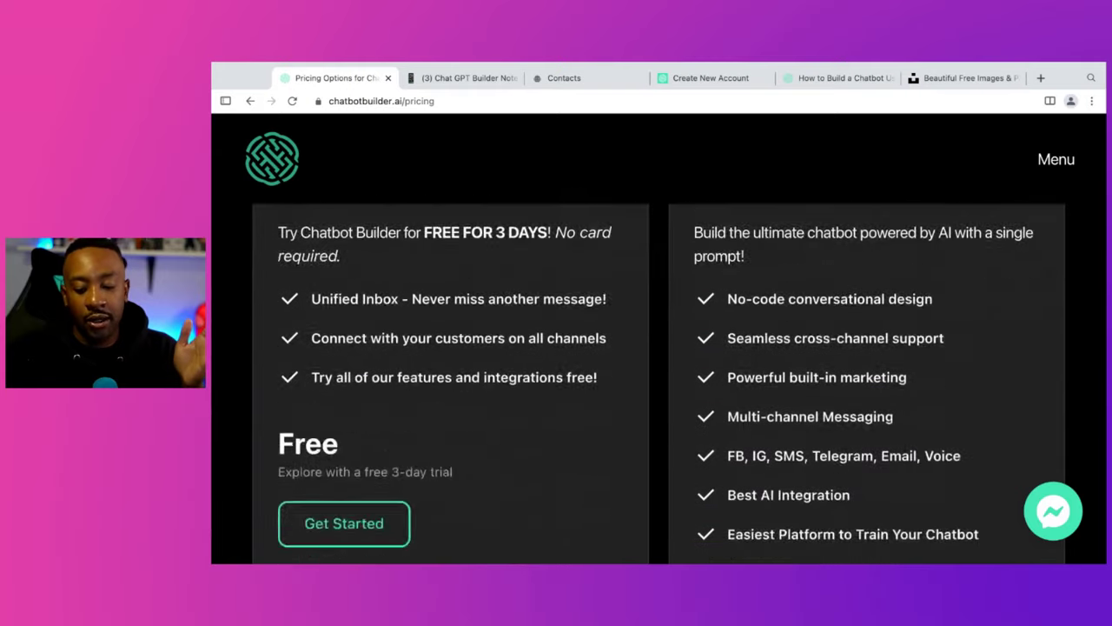
pyautogui.scroll(-5, 658, 382)
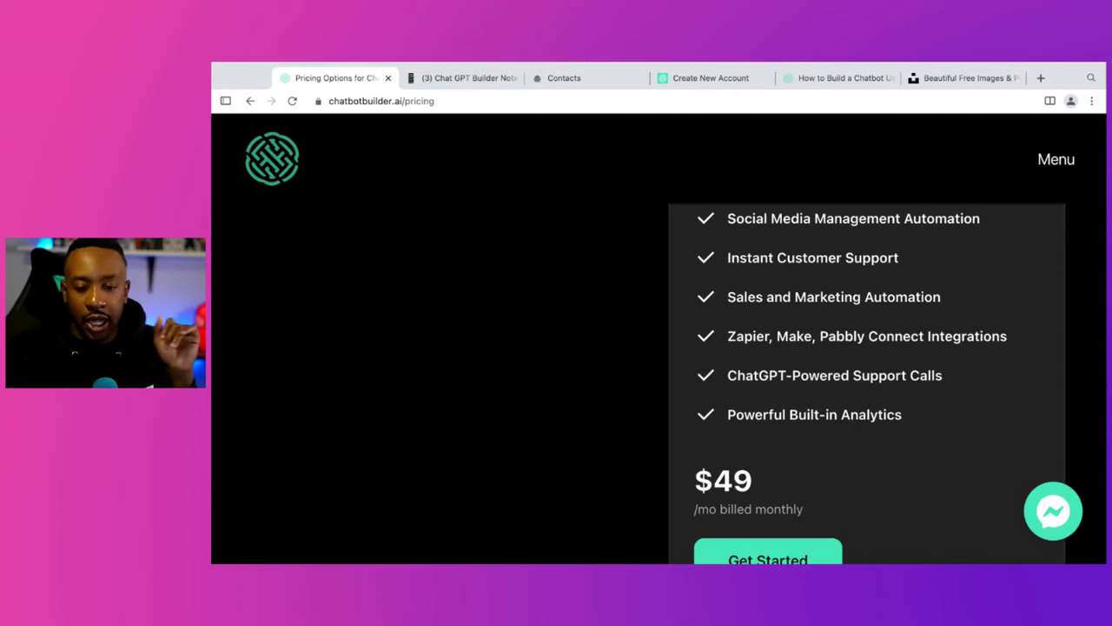
pyautogui.scroll(10, 659, 339)
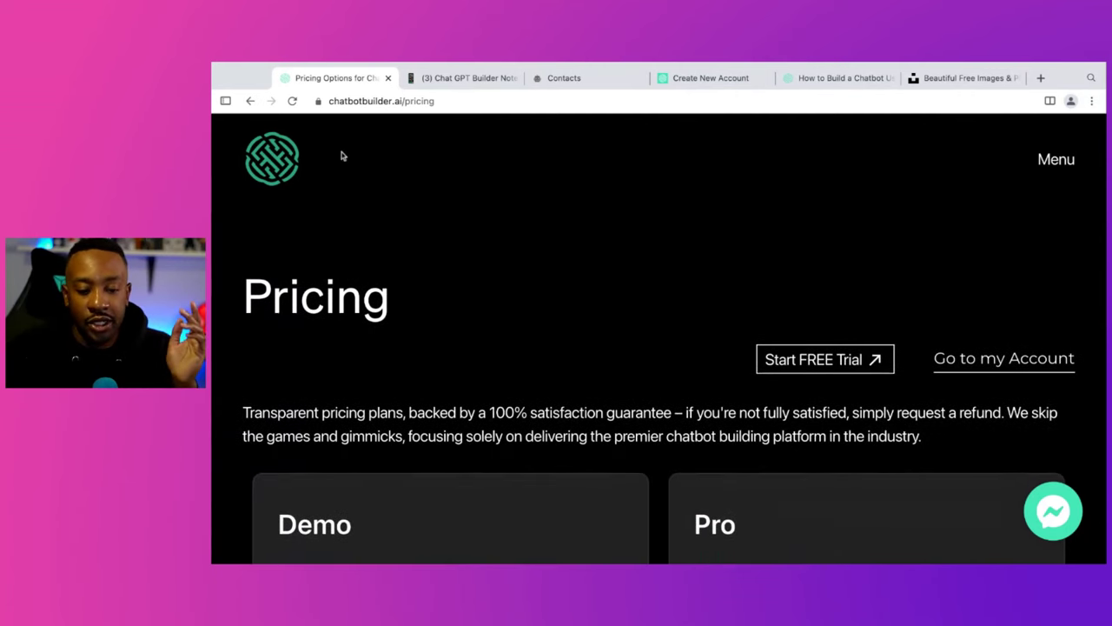
# - Move to the Create New Account tab in Chatbot Builder
pyautogui.click(273, 161)
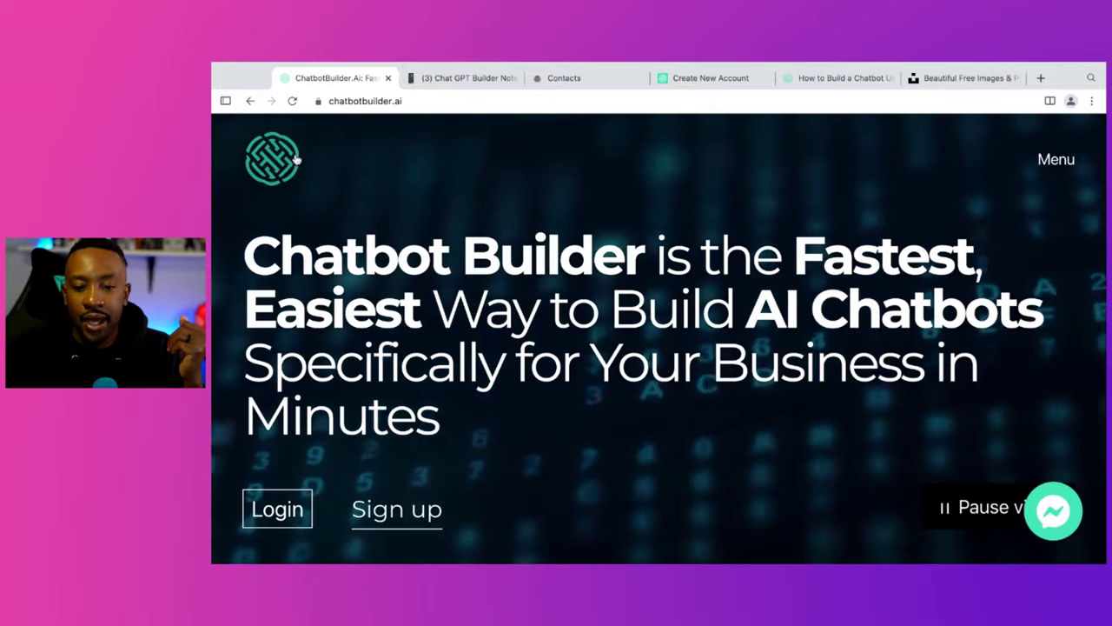
pyautogui.click(569, 78)
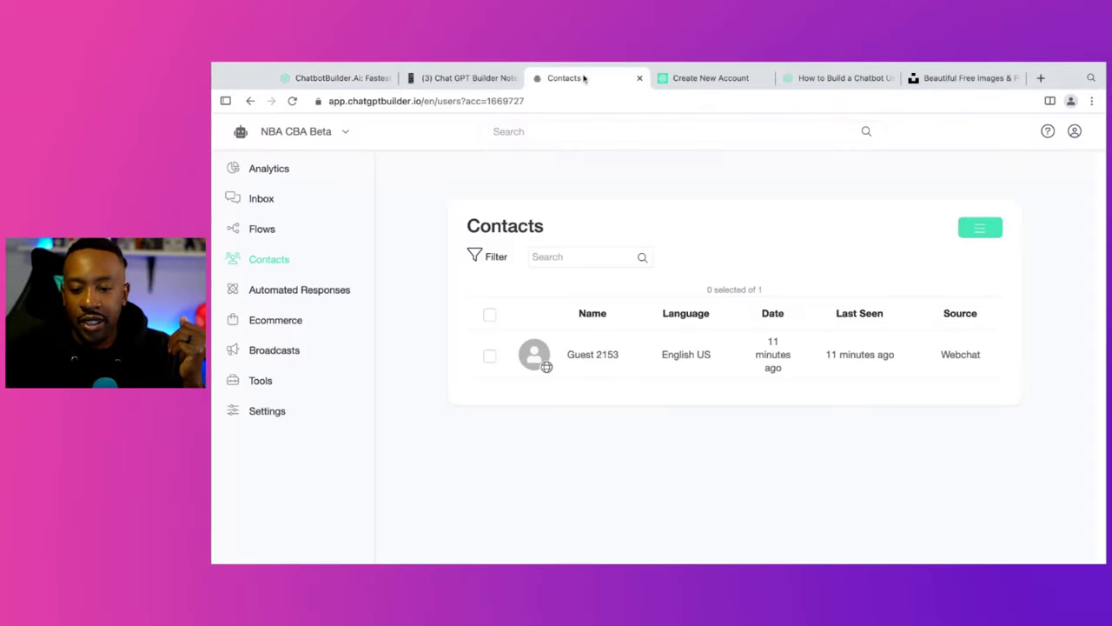
pyautogui.click(708, 78)
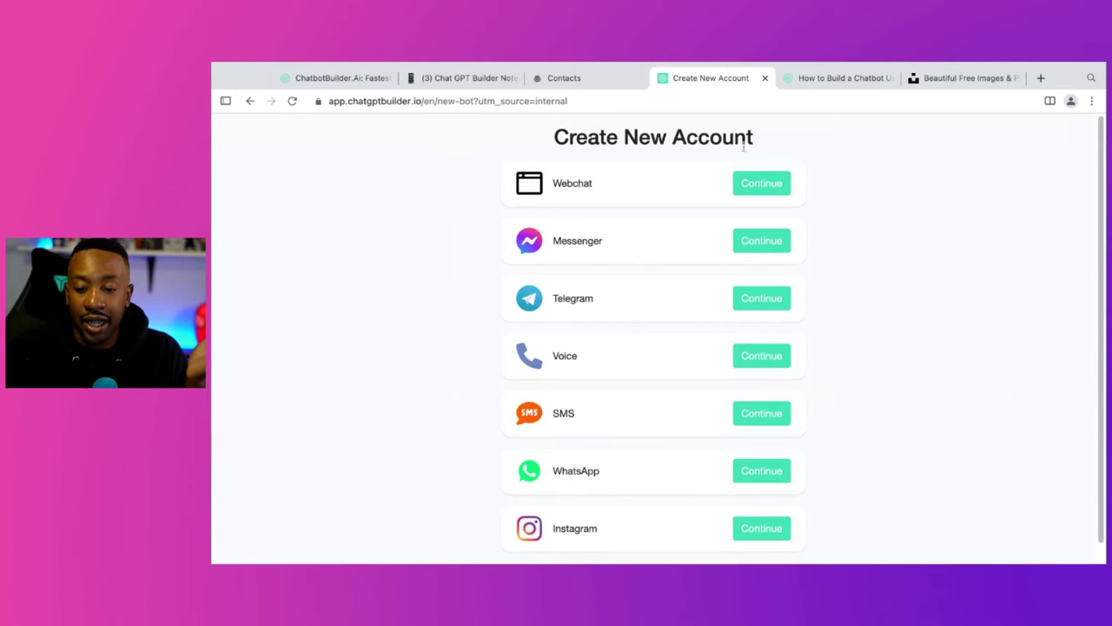
pyautogui.moveTo(766, 141); pyautogui.dragTo(552, 139)
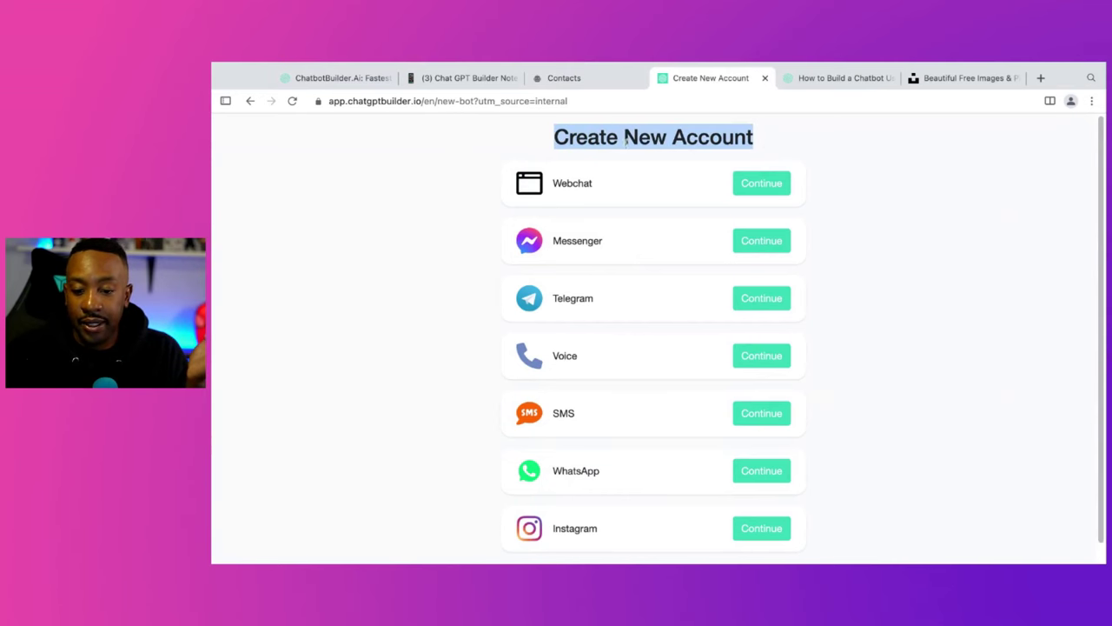
pyautogui.scroll(-1, 628, 300)
pyautogui.scroll(1, 628, 301)
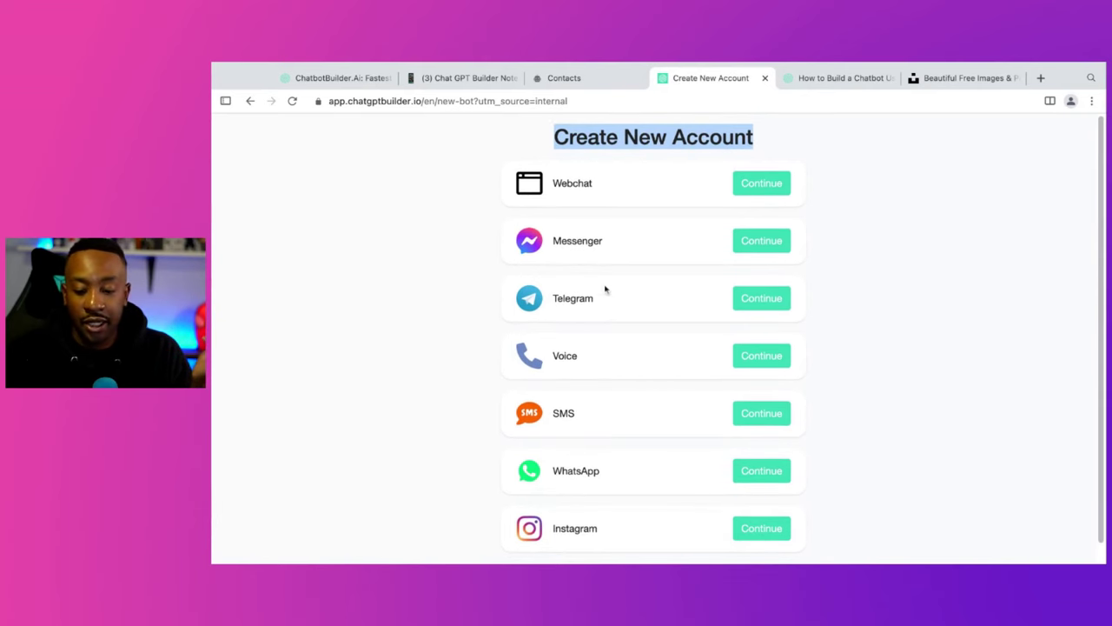
# - Create a Webchat chatbot named 'Doc's Chatbot'
pyautogui.click(753, 193)
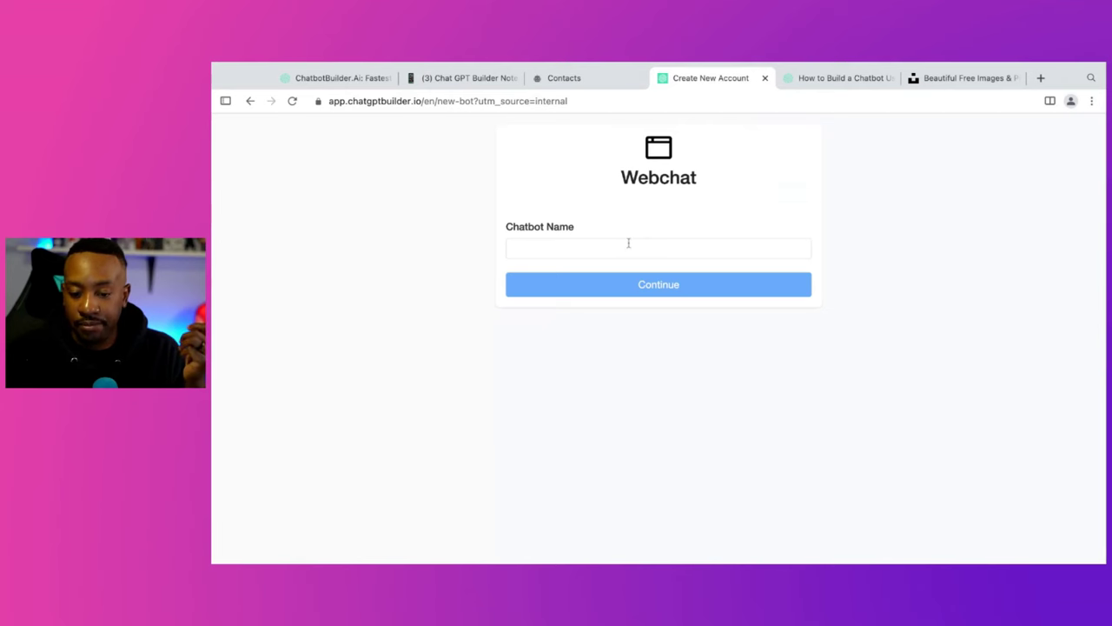
pyautogui.click(627, 243)
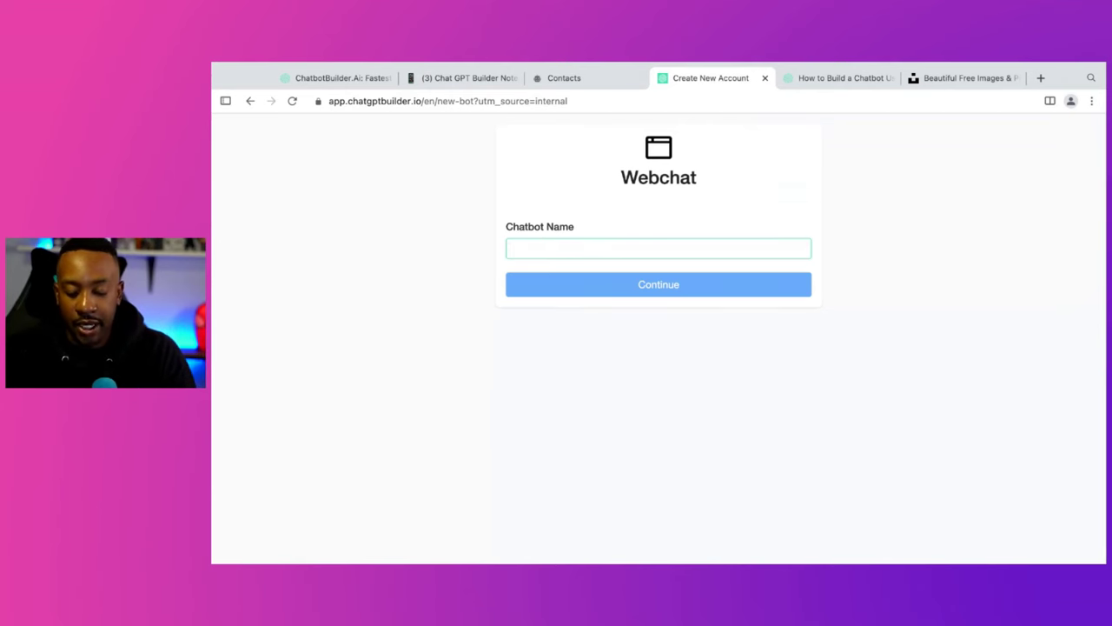
pyautogui.write("Doc's Chatbot")
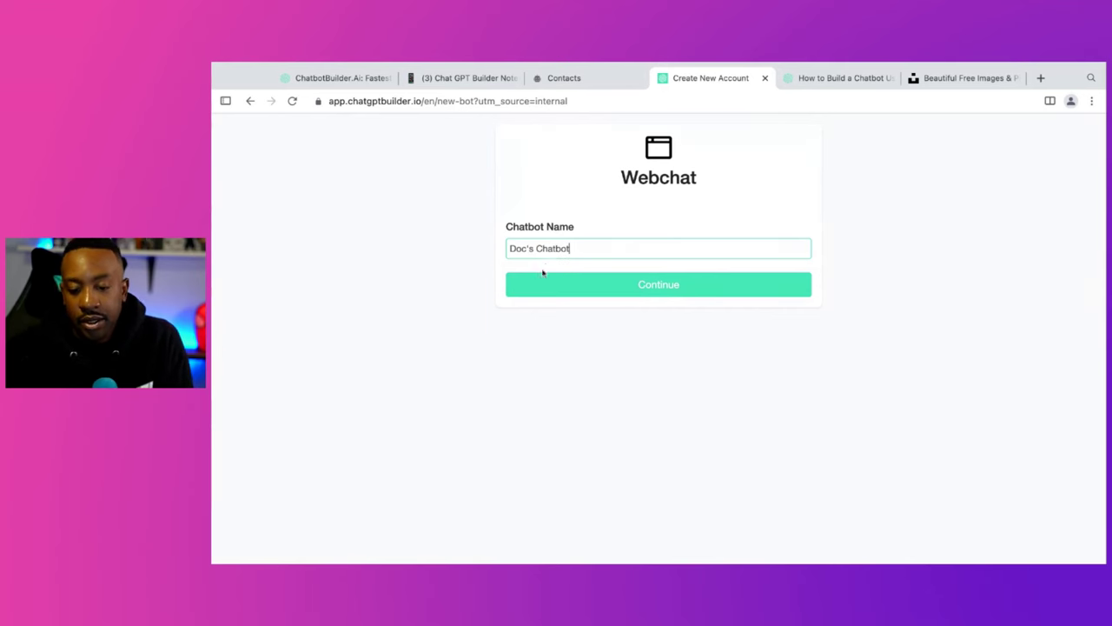
pyautogui.click(554, 291)
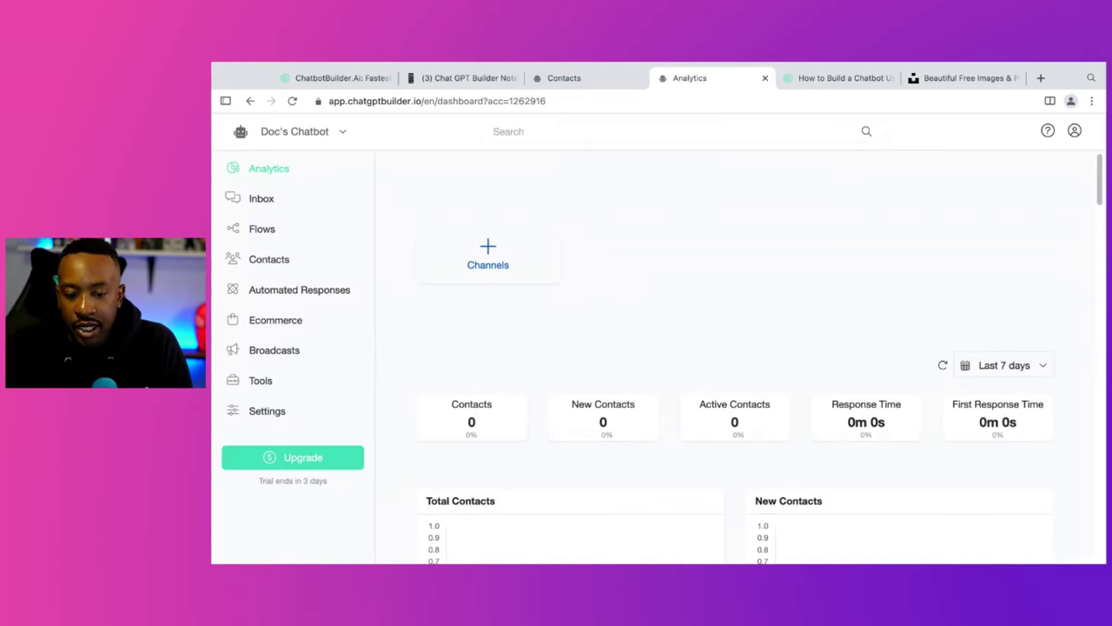
# - Check the chatbot accounts list and the Inbox, then return to the analytics dashboard
pyautogui.click(342, 135)
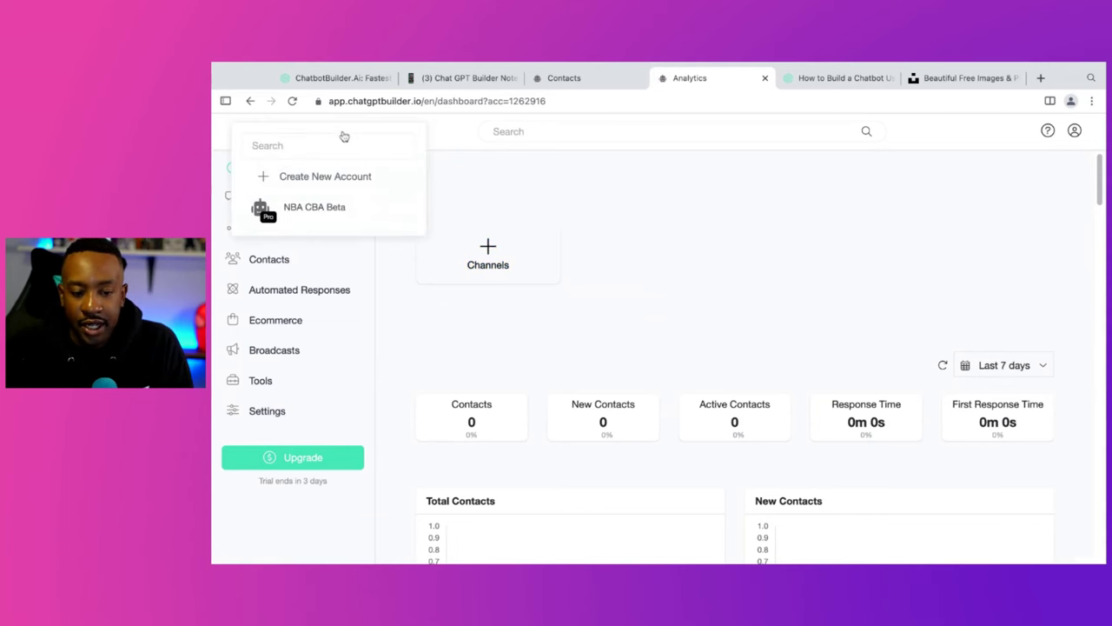
pyautogui.click(504, 213)
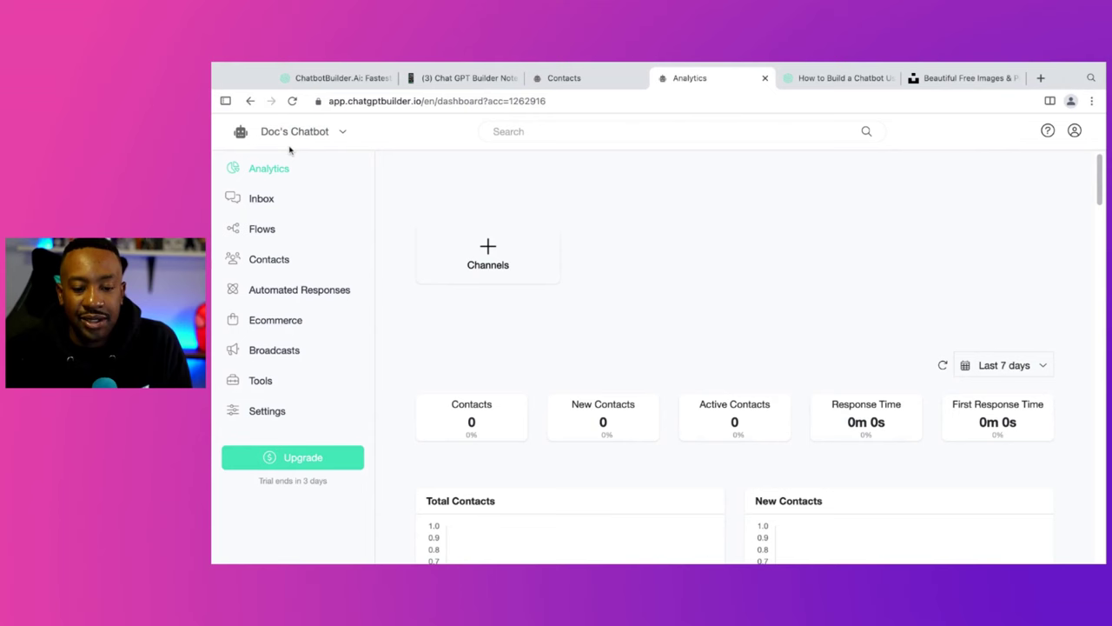
pyautogui.scroll(-2, 384, 263)
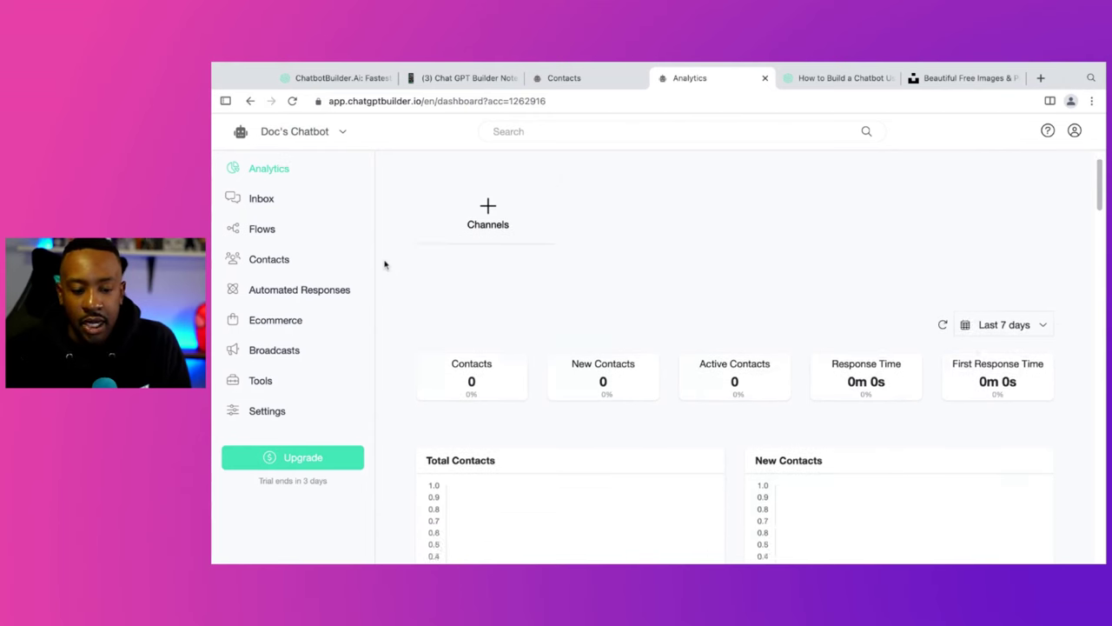
pyautogui.scroll(2, 385, 263)
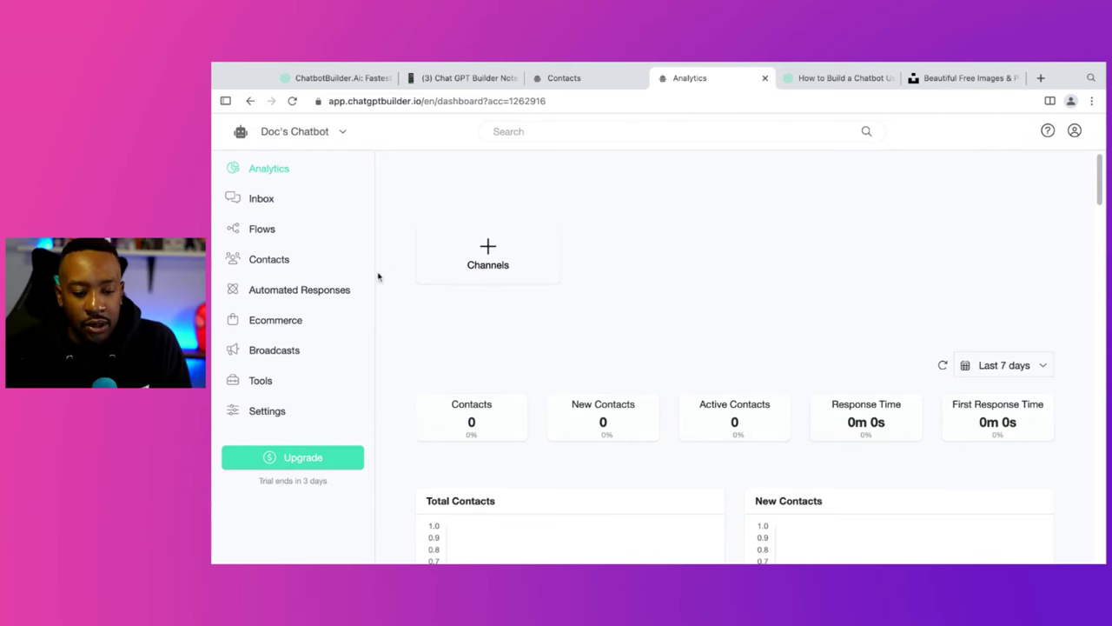
pyautogui.click(254, 198)
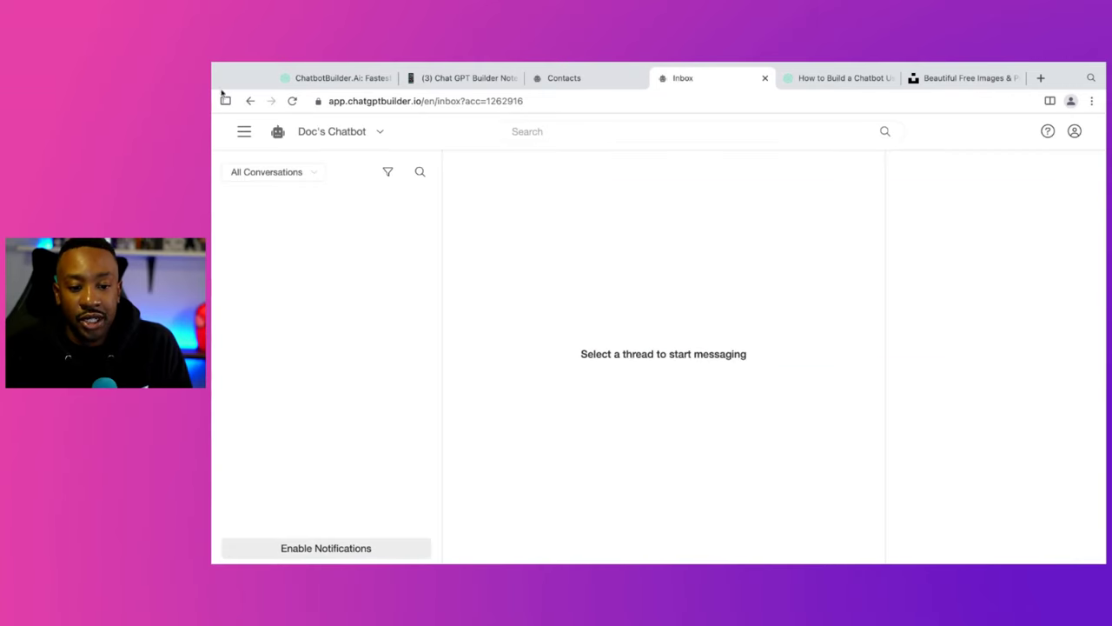
pyautogui.click(250, 102)
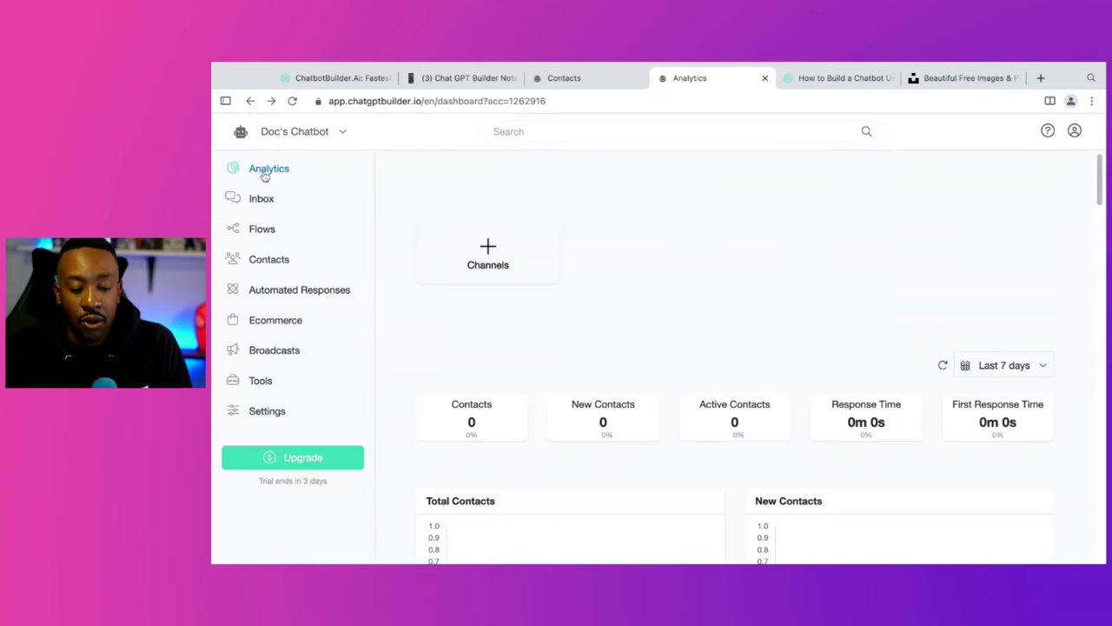
# - Browse the Flows, Contacts, Automated Responses and Broadcasts pages without saving a new response
pyautogui.click(274, 231)
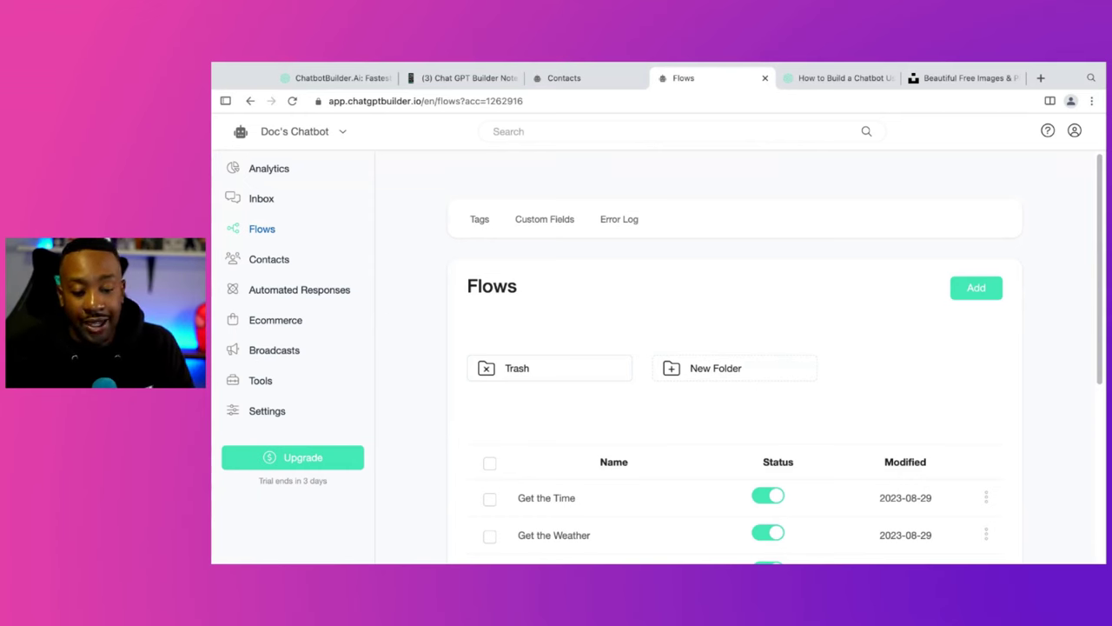
pyautogui.click(271, 259)
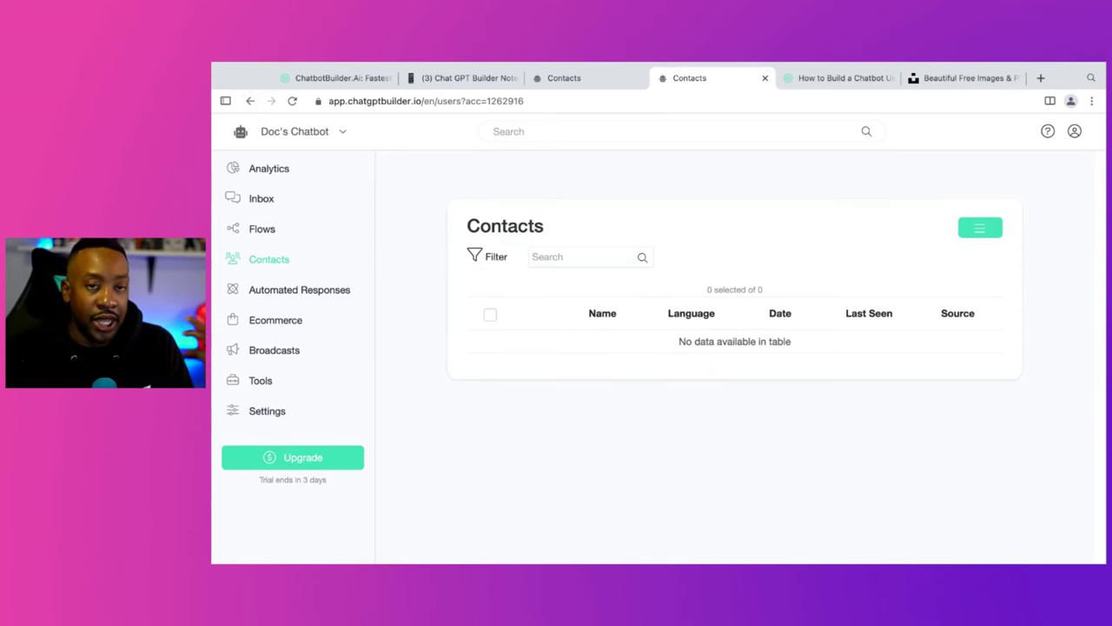
pyautogui.click(299, 289)
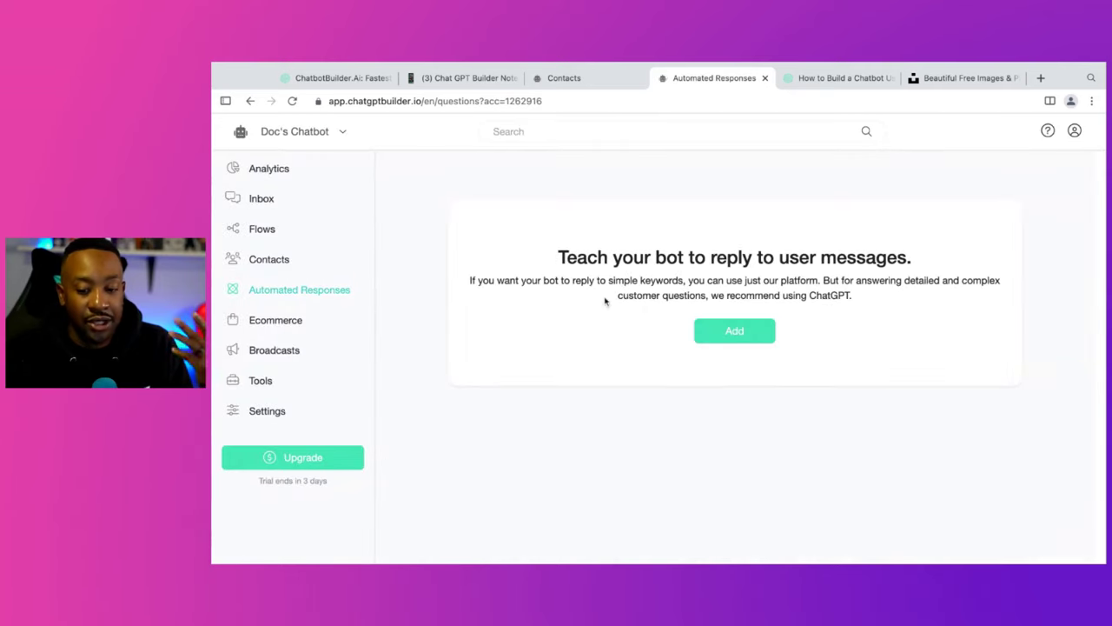
pyautogui.click(708, 332)
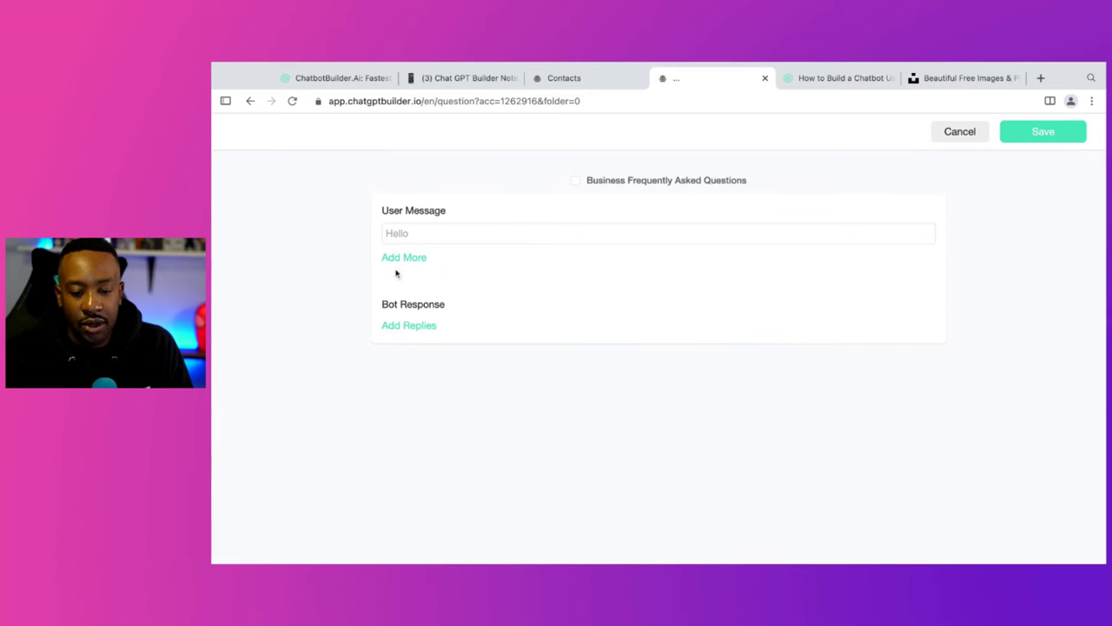
pyautogui.click(250, 101)
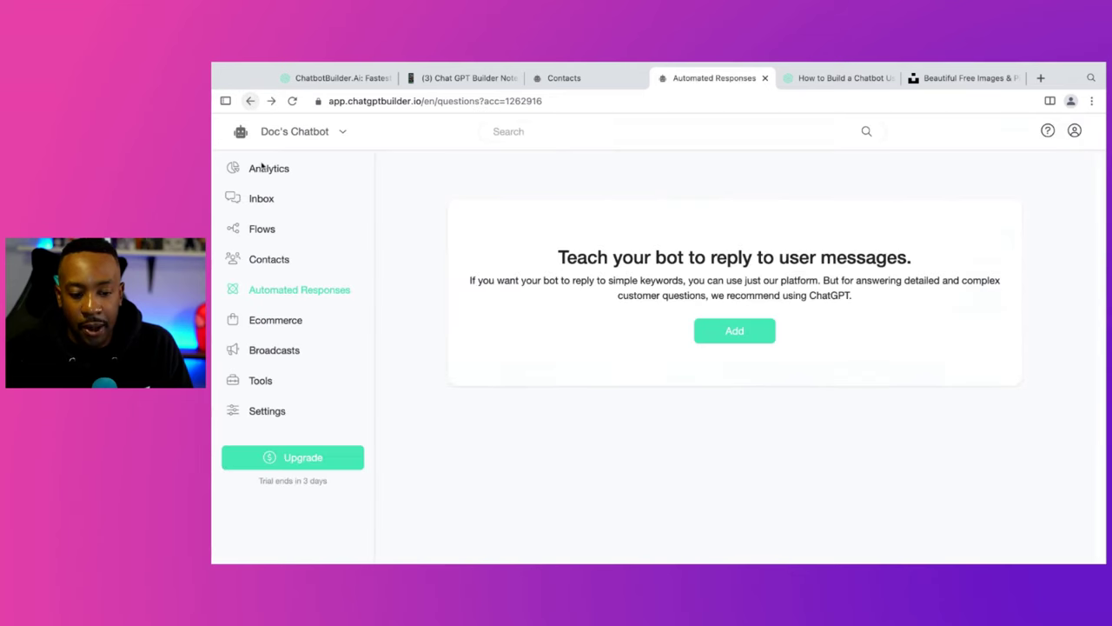
pyautogui.click(262, 351)
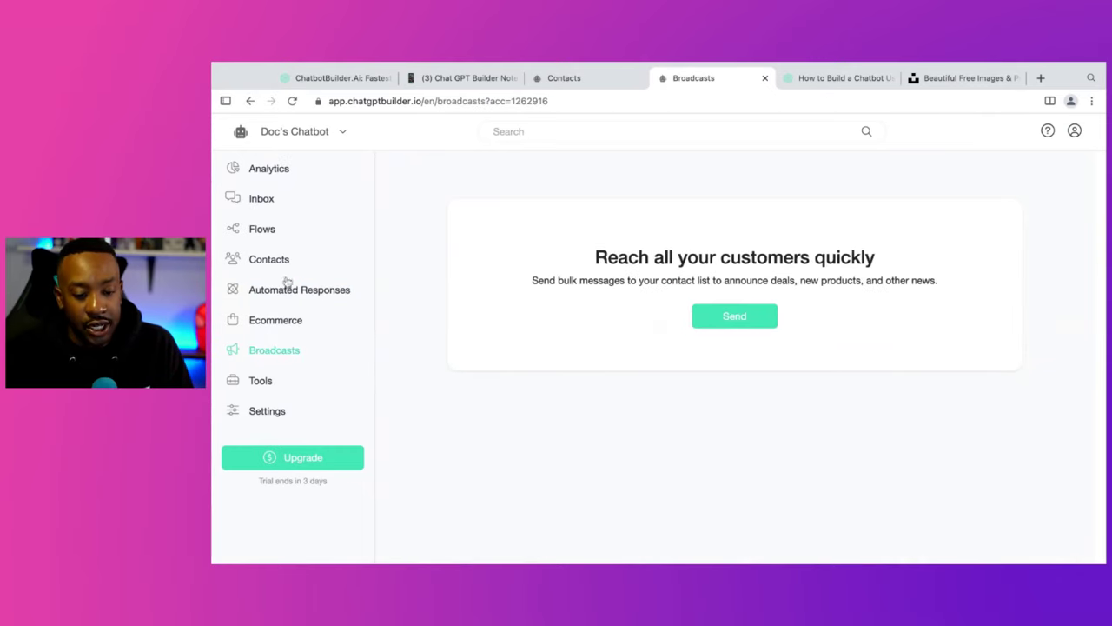
# - Open Tools and scroll through Templates, Appointment Scheduling, Ecommerce and the other tool cards
pyautogui.click(263, 382)
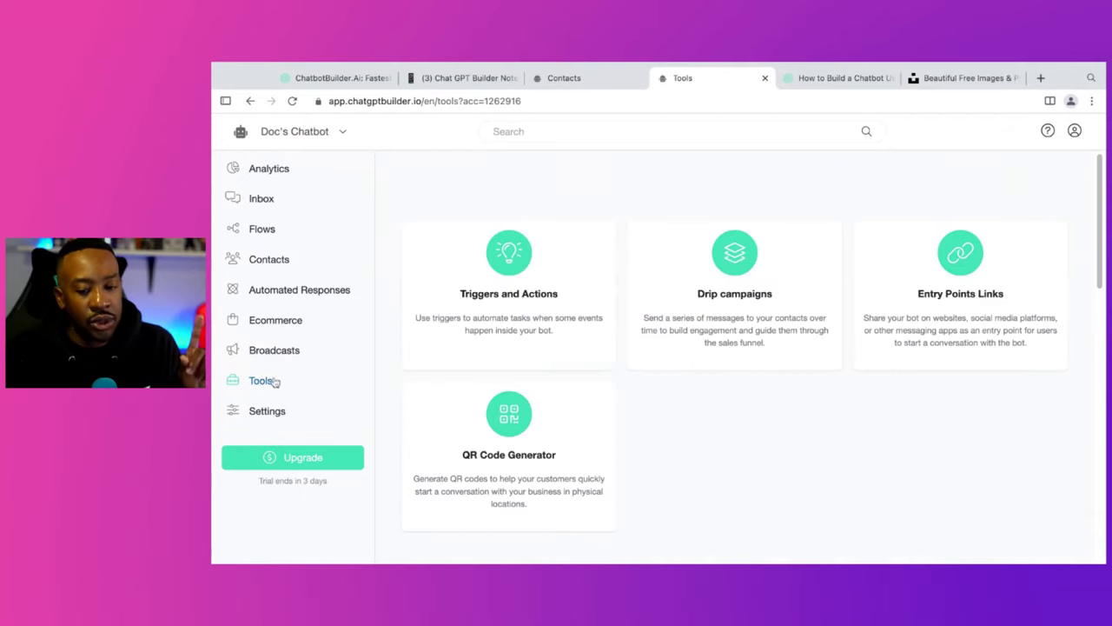
pyautogui.scroll(-3, 435, 439)
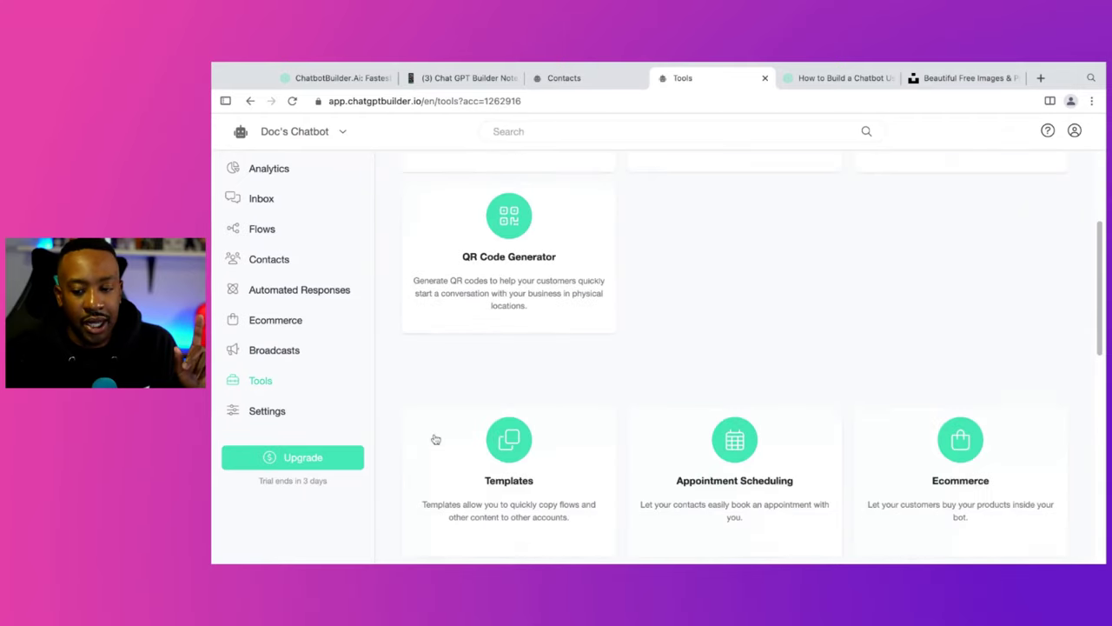
pyautogui.scroll(-7, 435, 439)
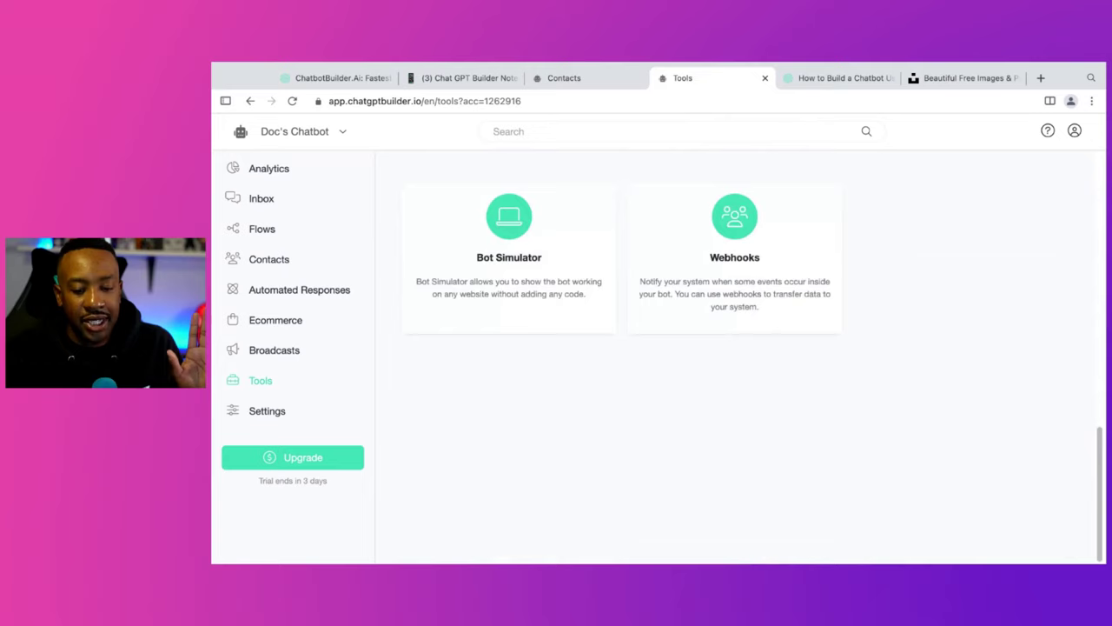
pyautogui.scroll(10, 436, 439)
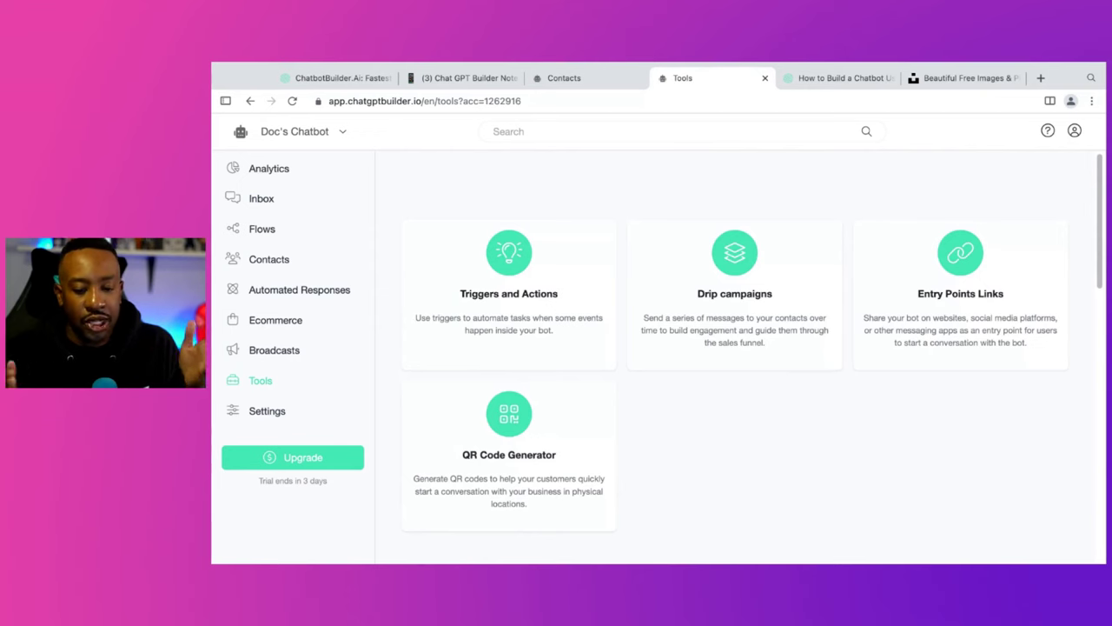
pyautogui.scroll(-4, 734, 357)
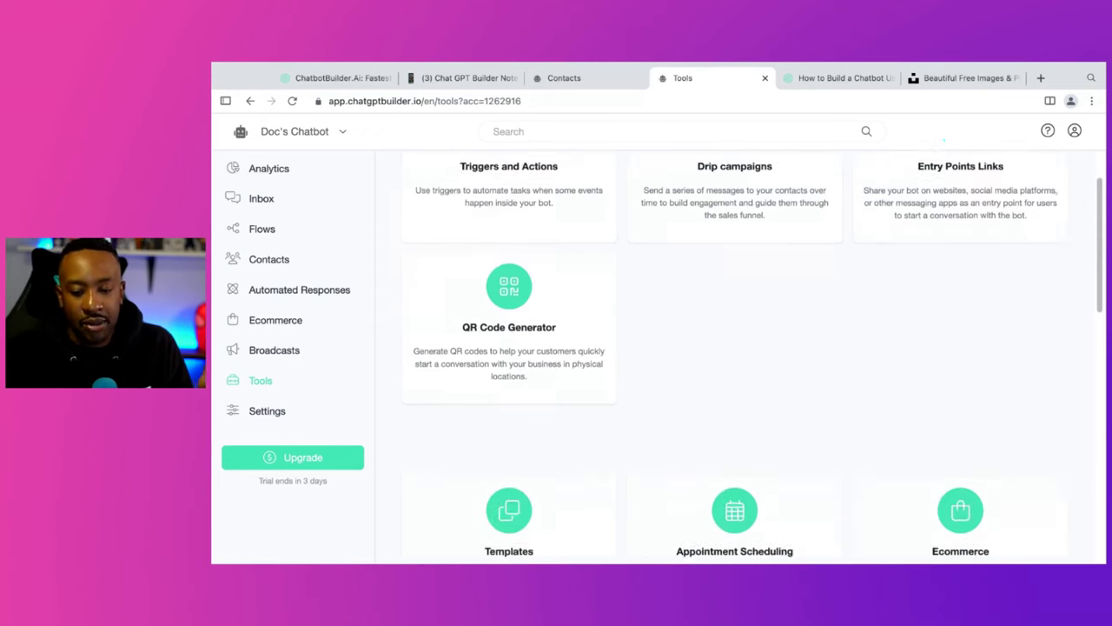
pyautogui.scroll(1, 429, 390)
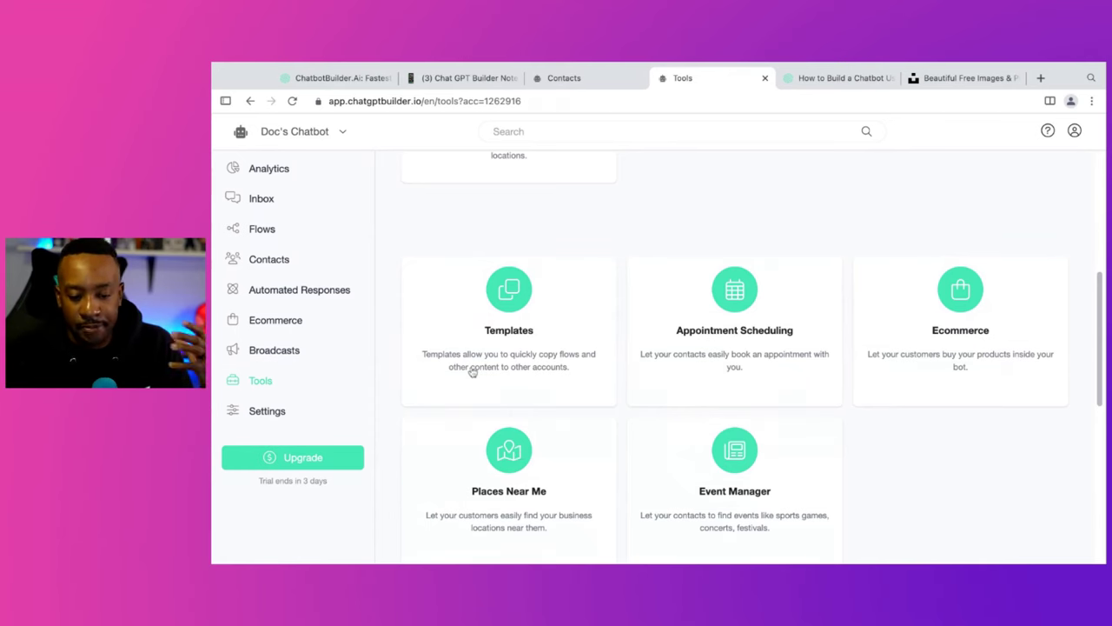
# - Open the chatbot's Settings and look over the General and Channels tabs
pyautogui.click(271, 410)
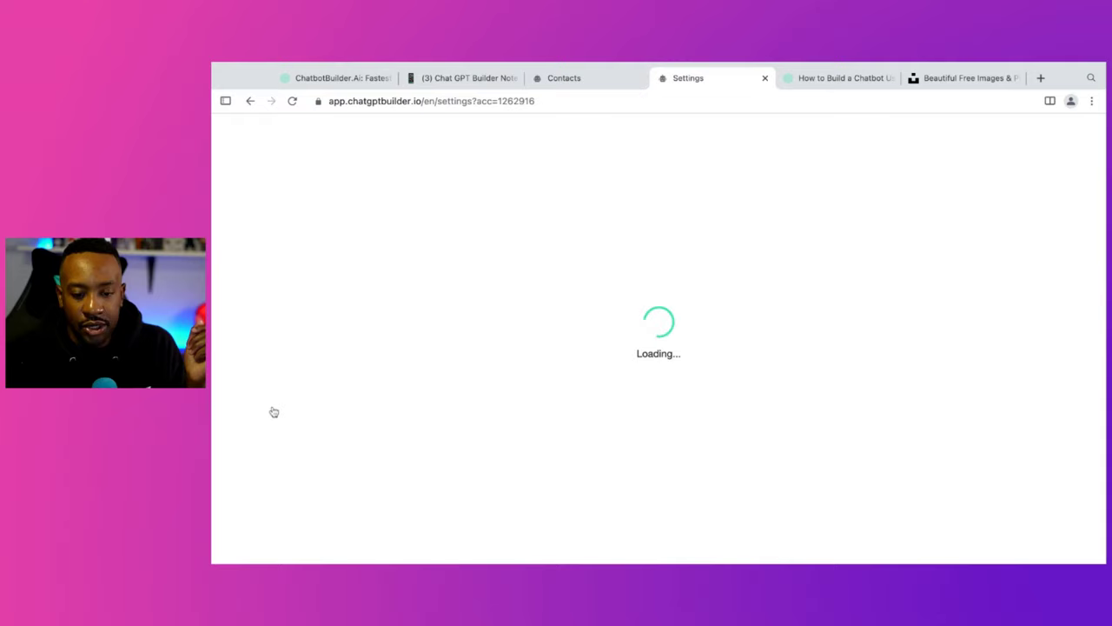
pyautogui.scroll(-5, 443, 304)
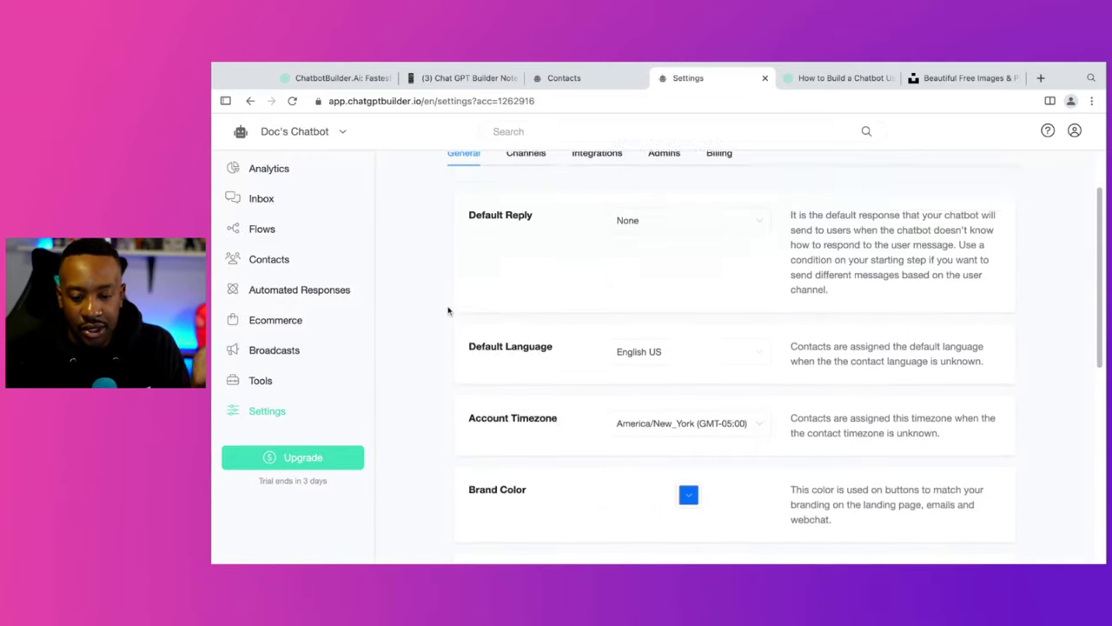
pyautogui.scroll(4, 448, 310)
pyautogui.scroll(2, 449, 310)
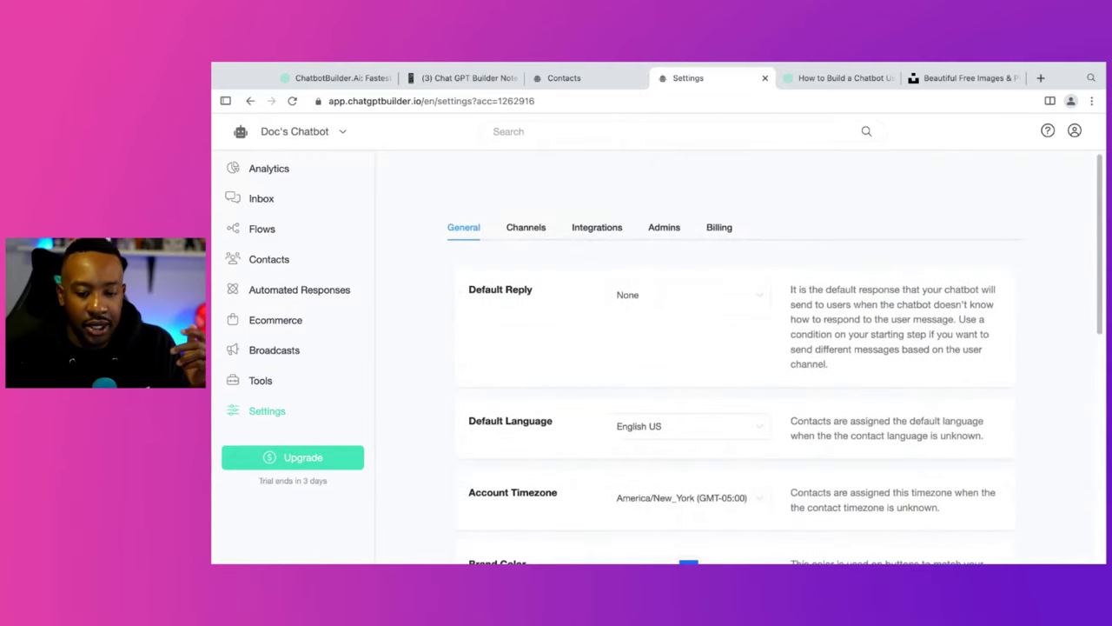
pyautogui.click(520, 231)
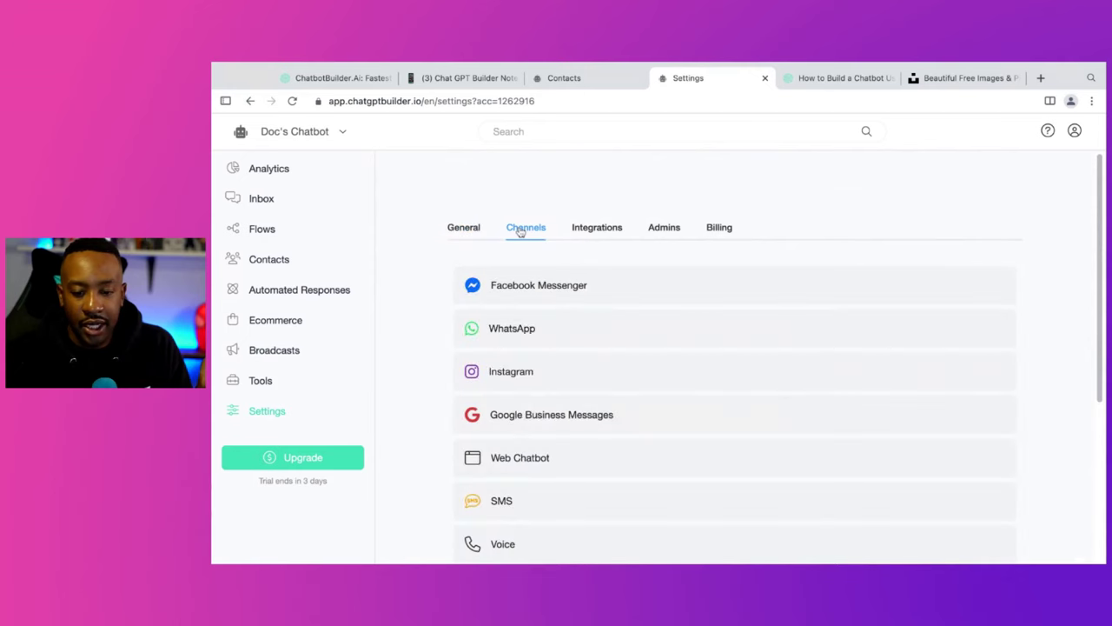
pyautogui.scroll(-5, 528, 325)
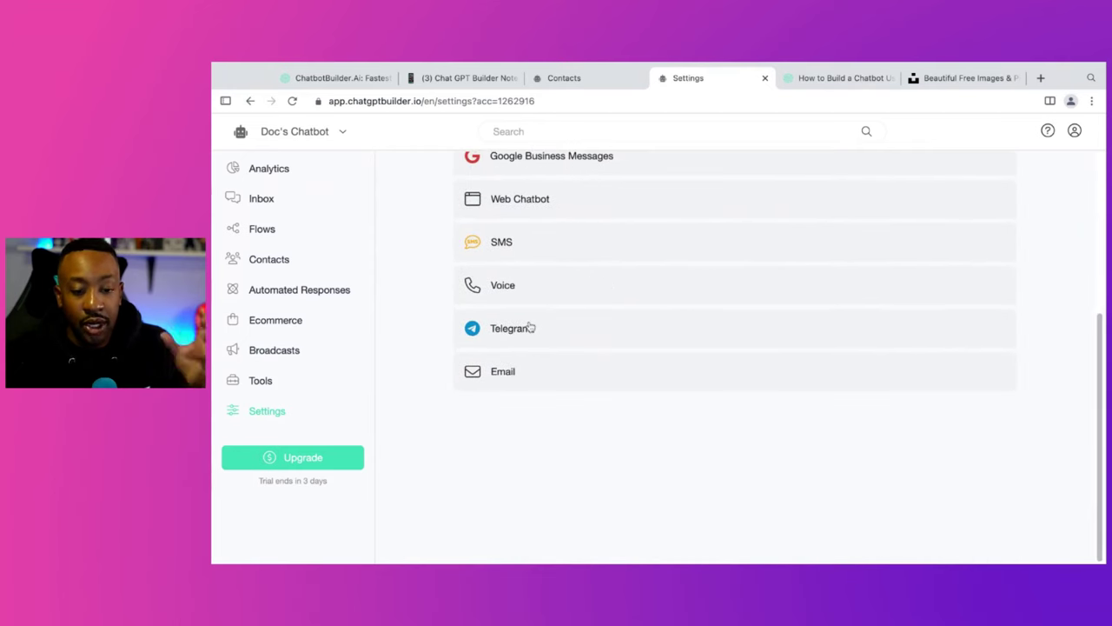
pyautogui.scroll(5, 530, 327)
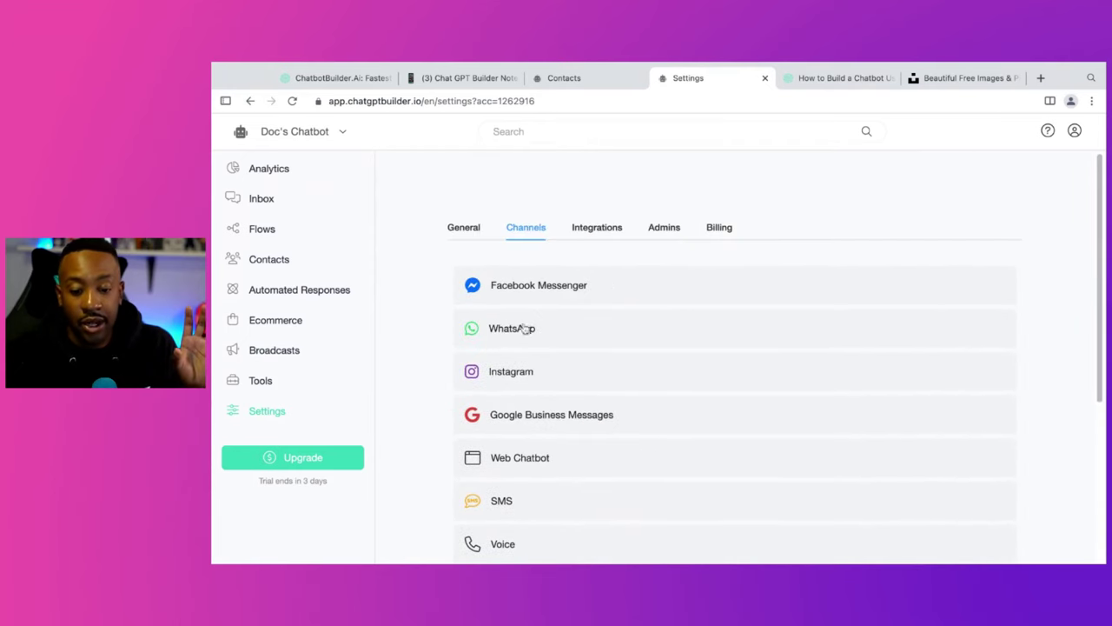
# - Review the Integrations, Admins and Billing tabs, then go back to General settings
pyautogui.click(588, 229)
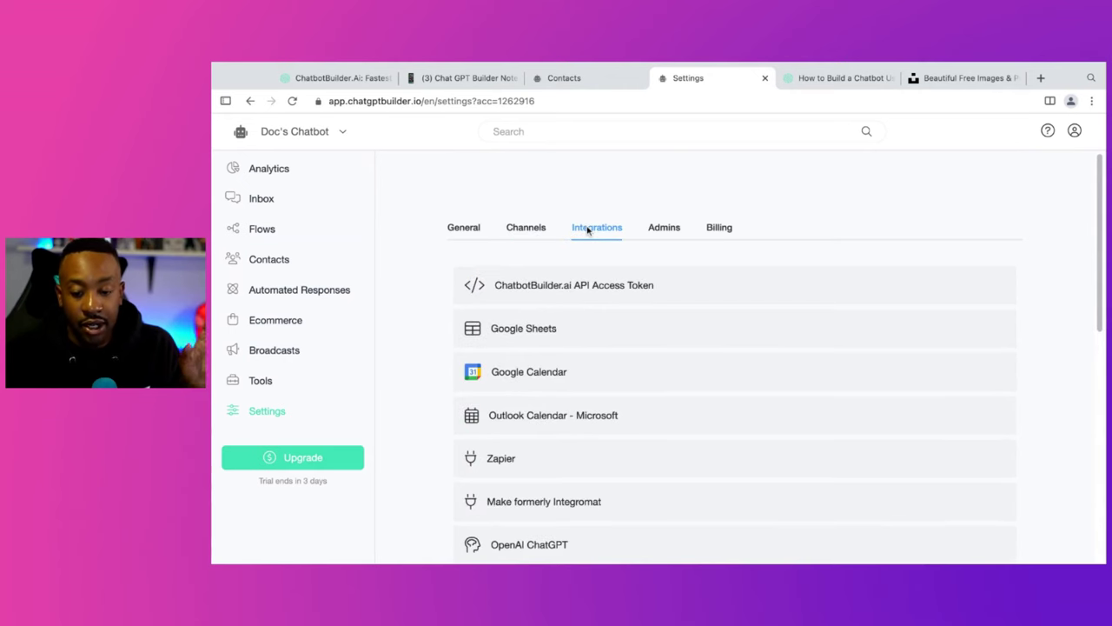
pyautogui.scroll(-10, 628, 362)
pyautogui.scroll(10, 632, 363)
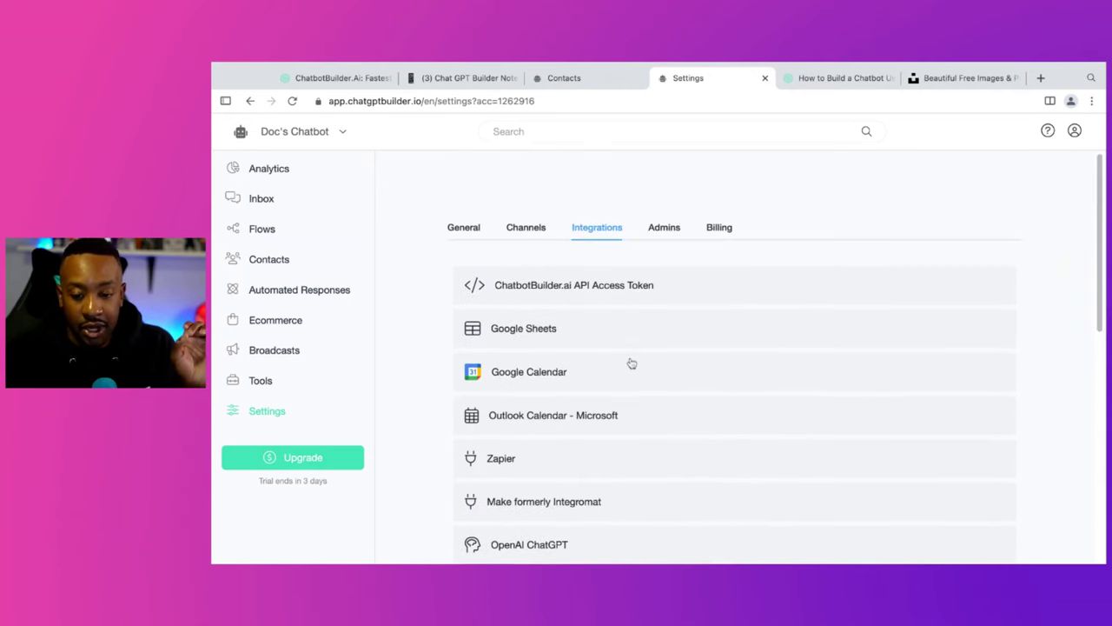
pyautogui.click(658, 228)
pyautogui.click(711, 227)
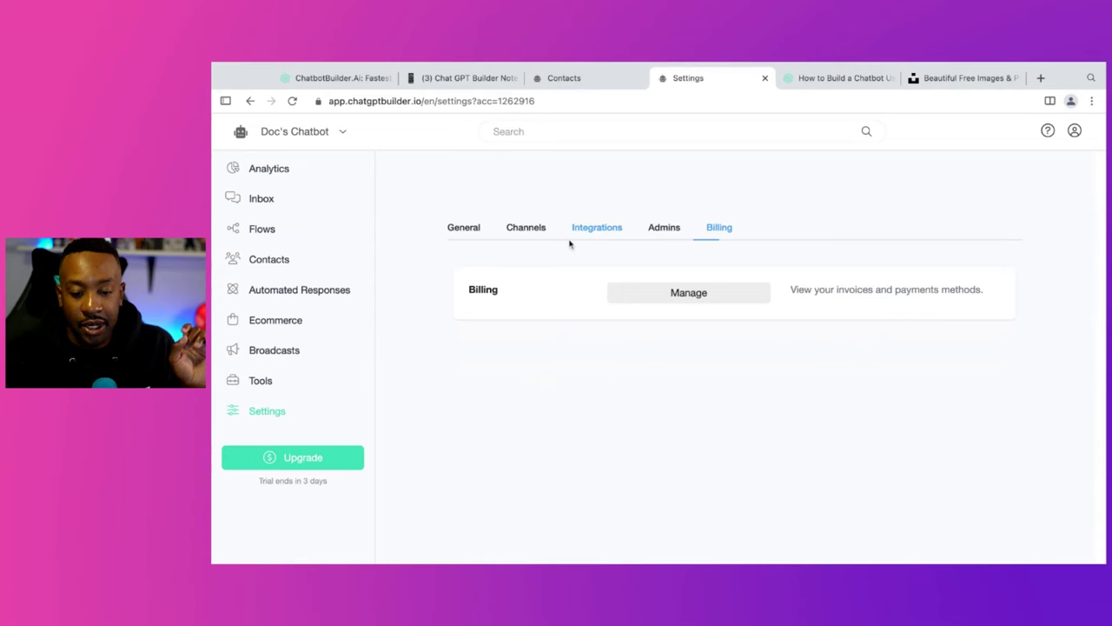
pyautogui.click(461, 231)
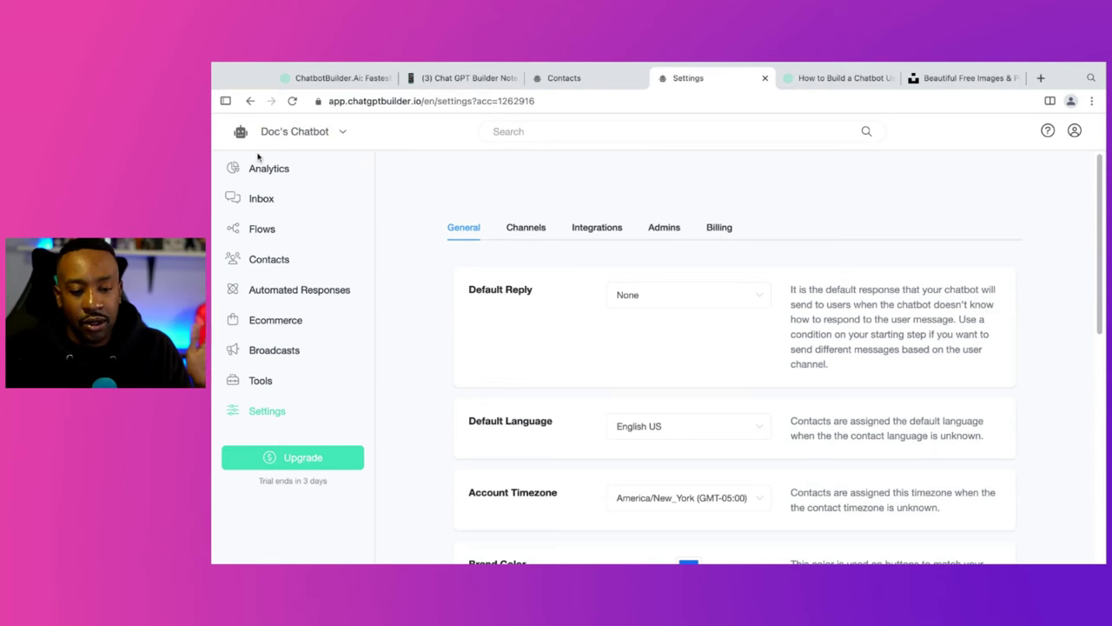
# - Add a product named Doc's Tech Audit with a 'Reviewing Your Startup or side hustle' short description
pyautogui.click(267, 322)
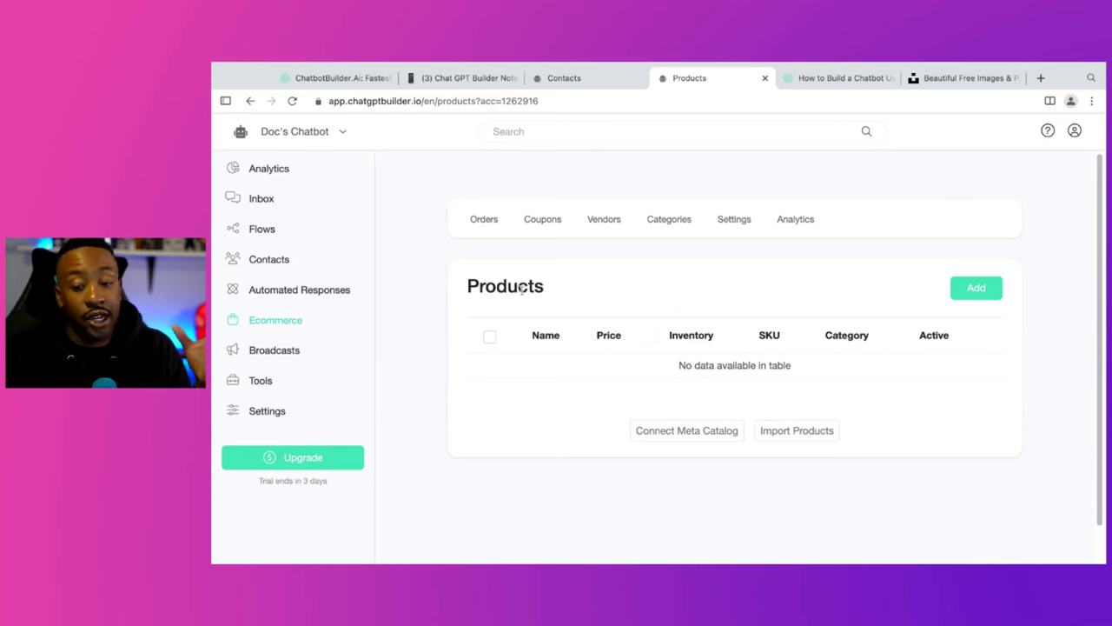
pyautogui.click(977, 291)
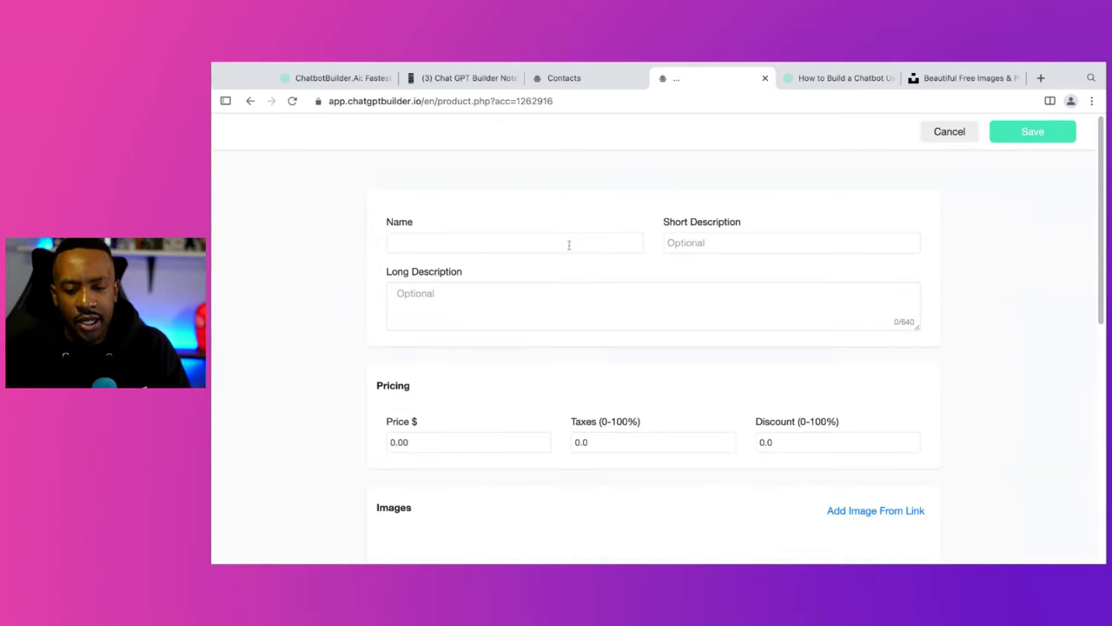
pyautogui.click(568, 245)
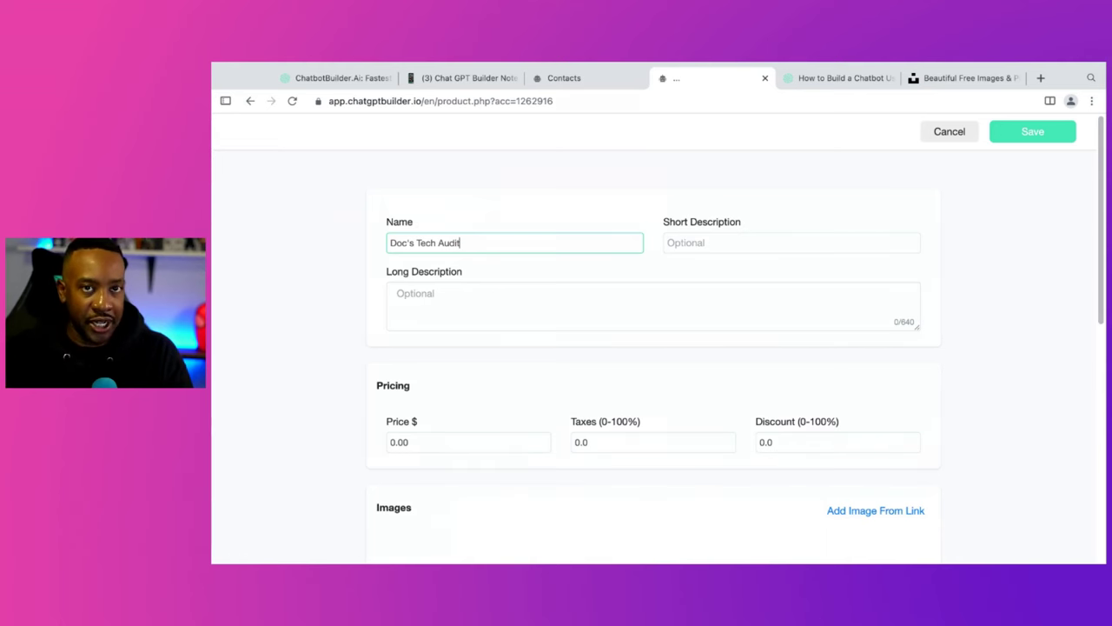
pyautogui.click(744, 242)
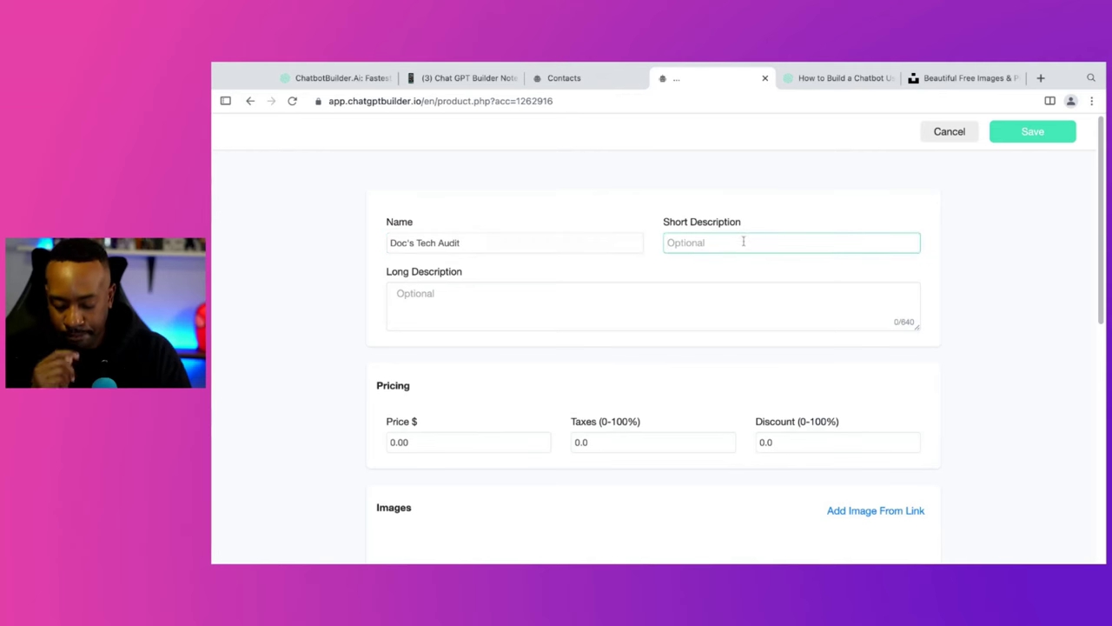
pyautogui.write('Reviewing Your Star')
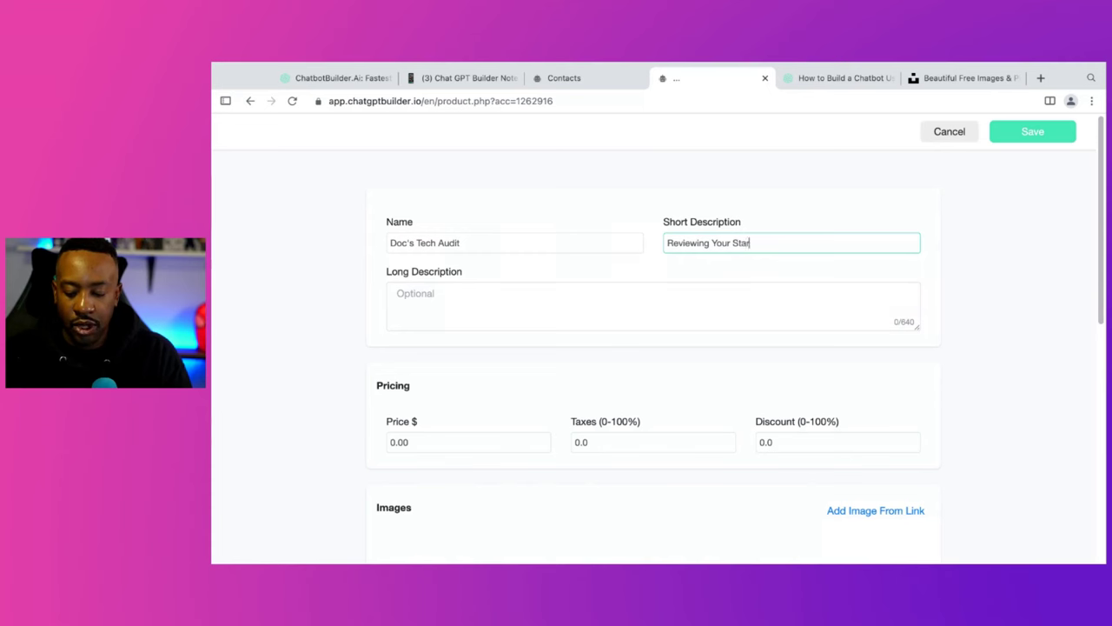
pyautogui.write('tup or side hustle')
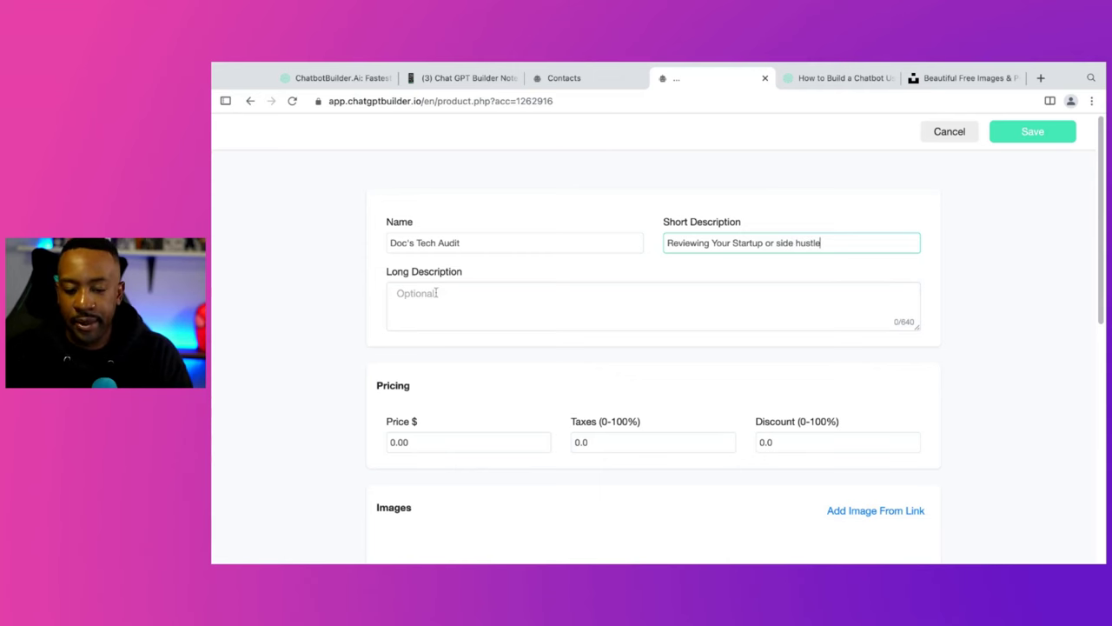
# - Set the product's price to 210.00 and taxes to 5.0%
pyautogui.click(393, 441)
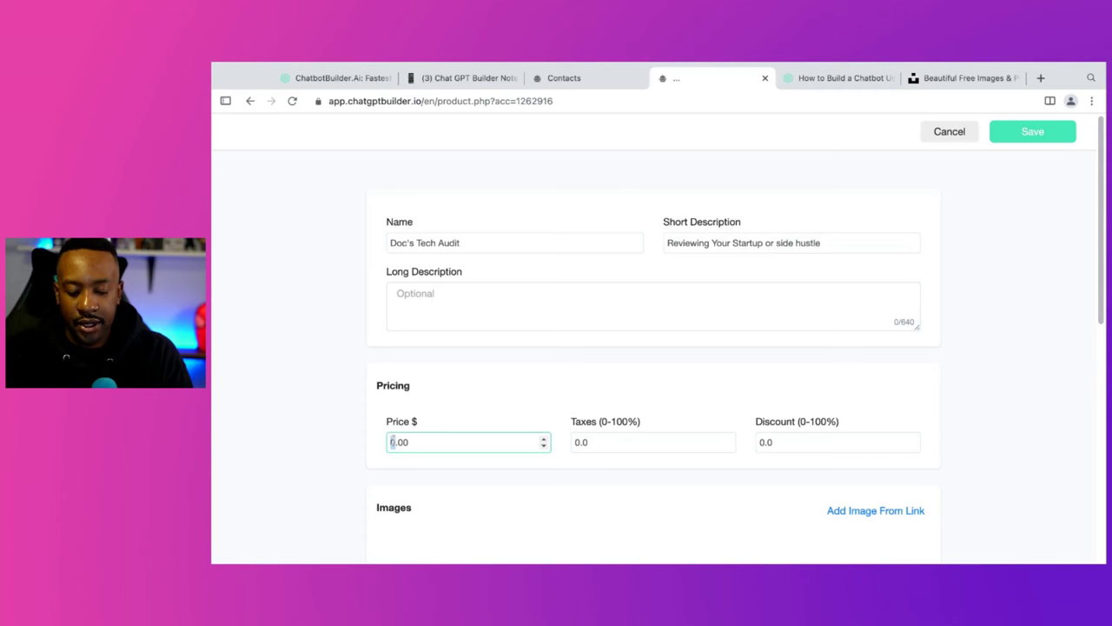
pyautogui.write('21')
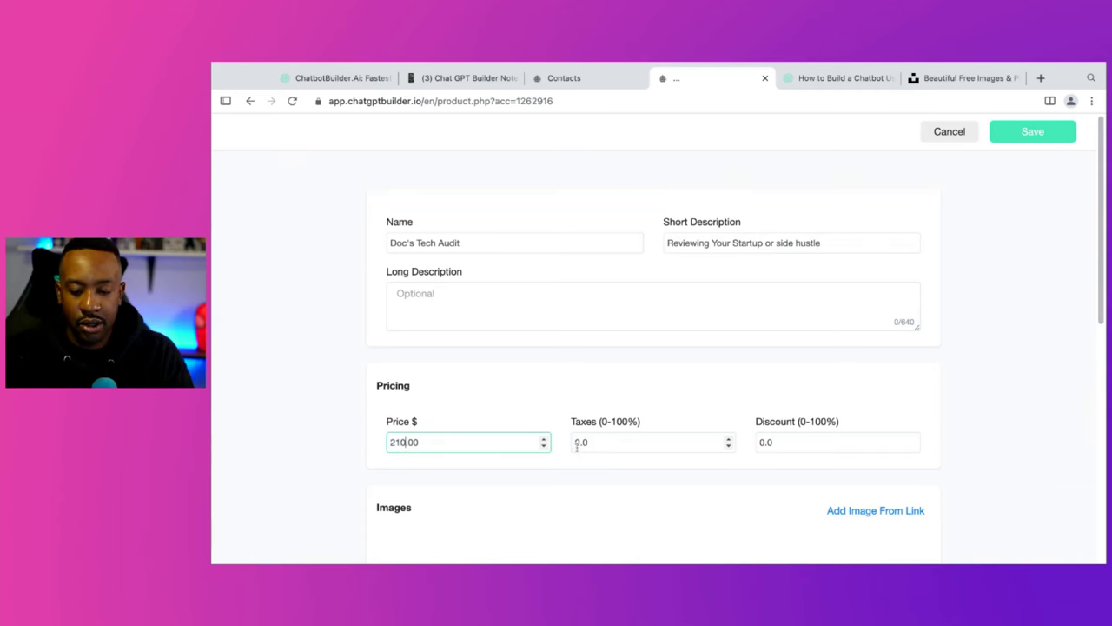
pyautogui.doubleClick(576, 443)
pyautogui.write('5')
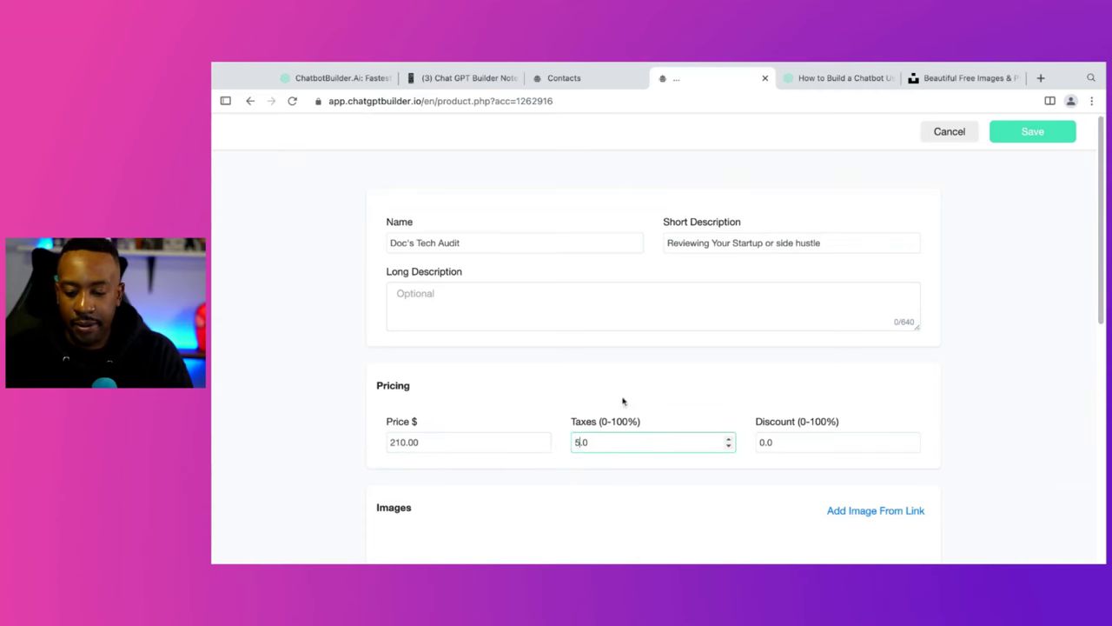
pyautogui.scroll(-3, 657, 347)
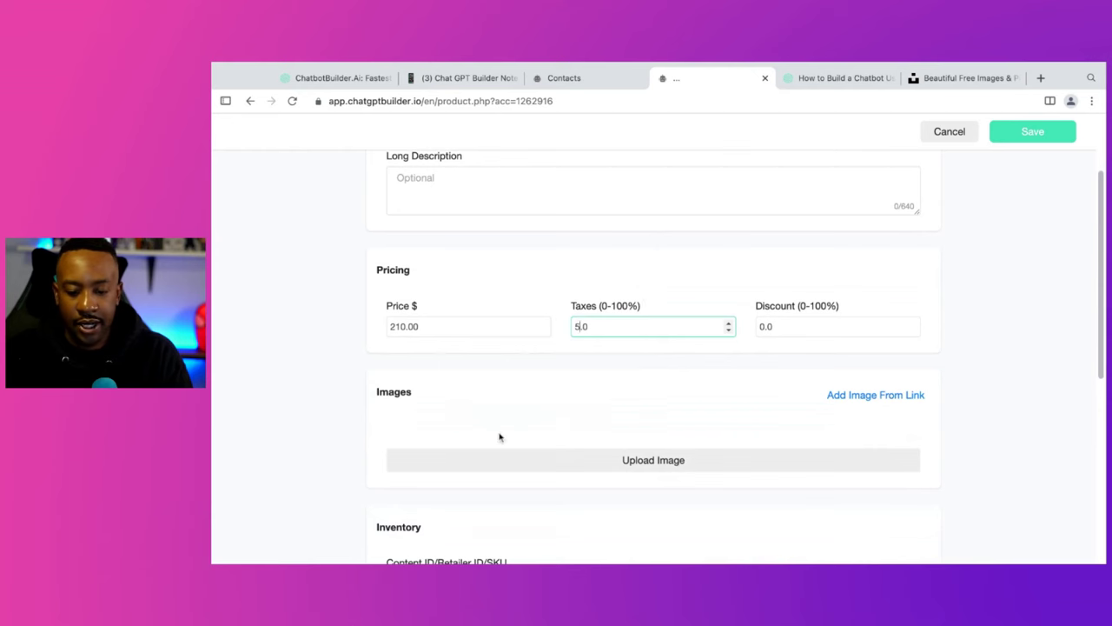
pyautogui.scroll(-2, 419, 433)
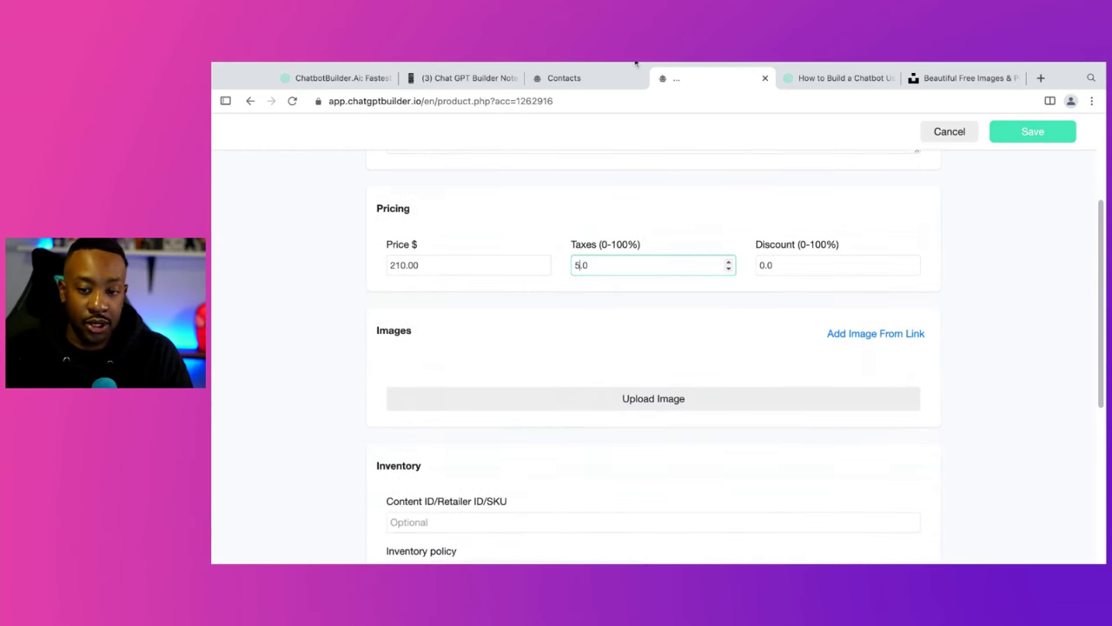
# - Search Unsplash for 'consulting' and open the black-and-white laptop photo, then return to Chatbot Builder
pyautogui.click(950, 79)
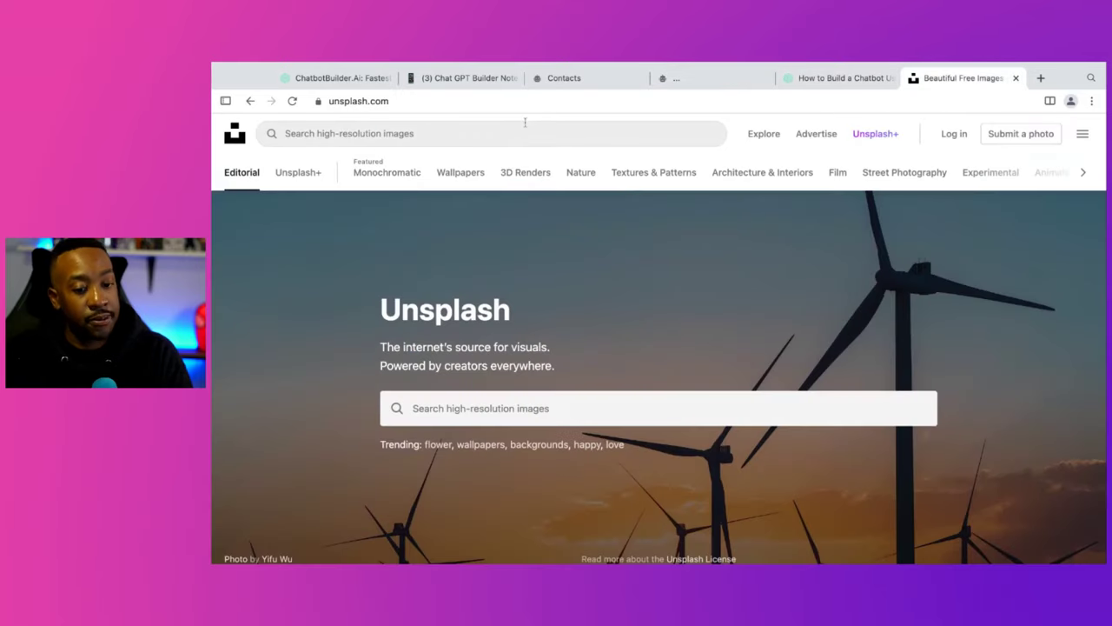
pyautogui.click(356, 130)
pyautogui.write('cons')
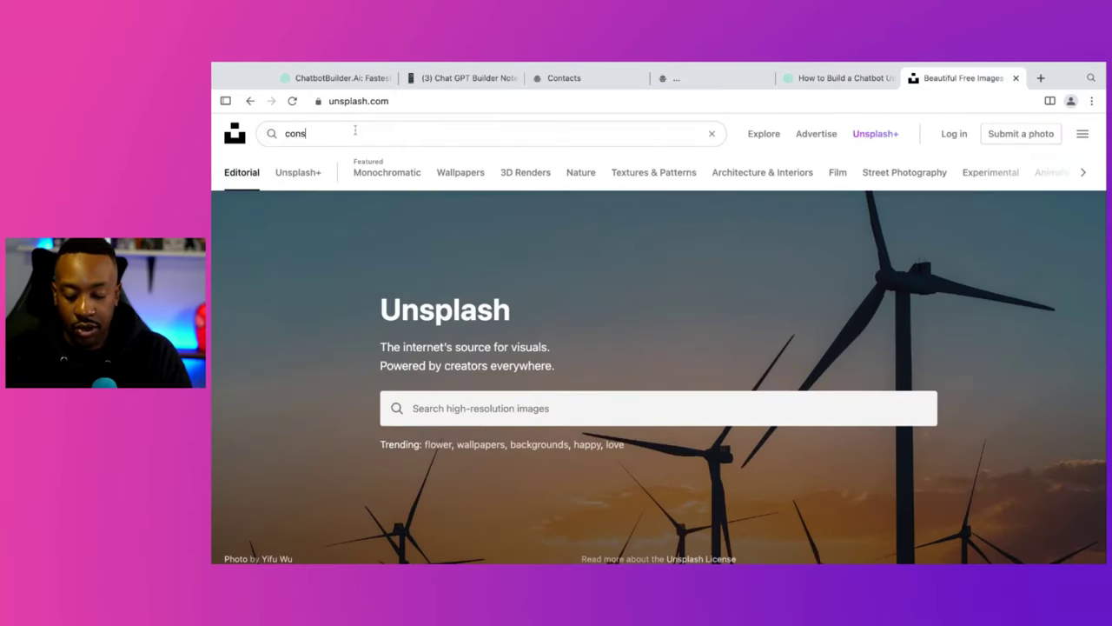
pyautogui.write('ulting')
pyautogui.press('Return')
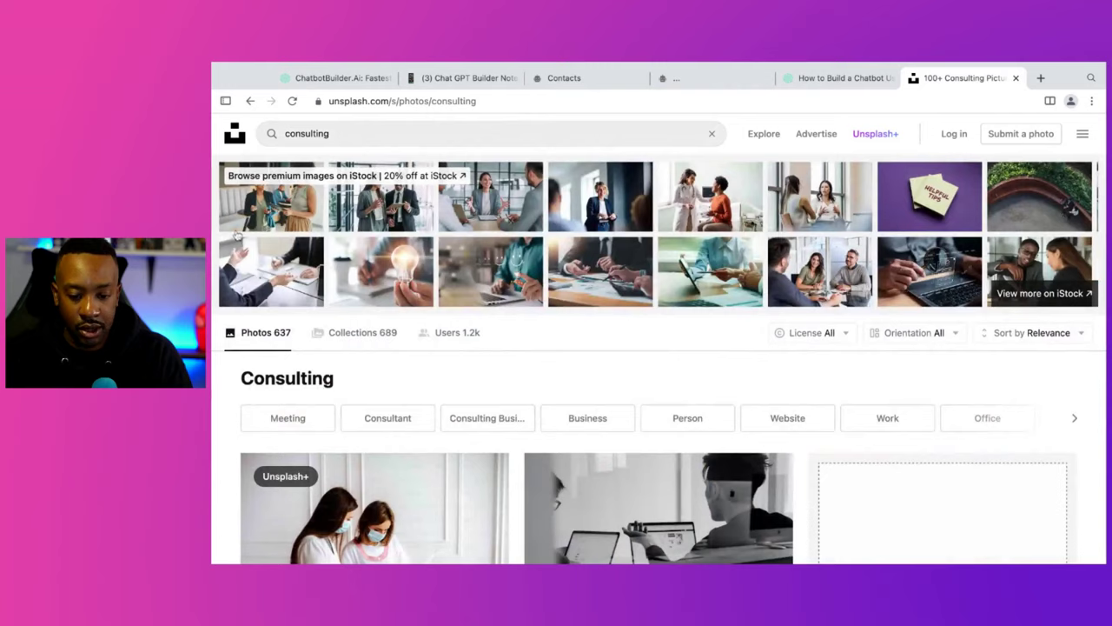
pyautogui.scroll(-3, 713, 414)
pyautogui.click(341, 299)
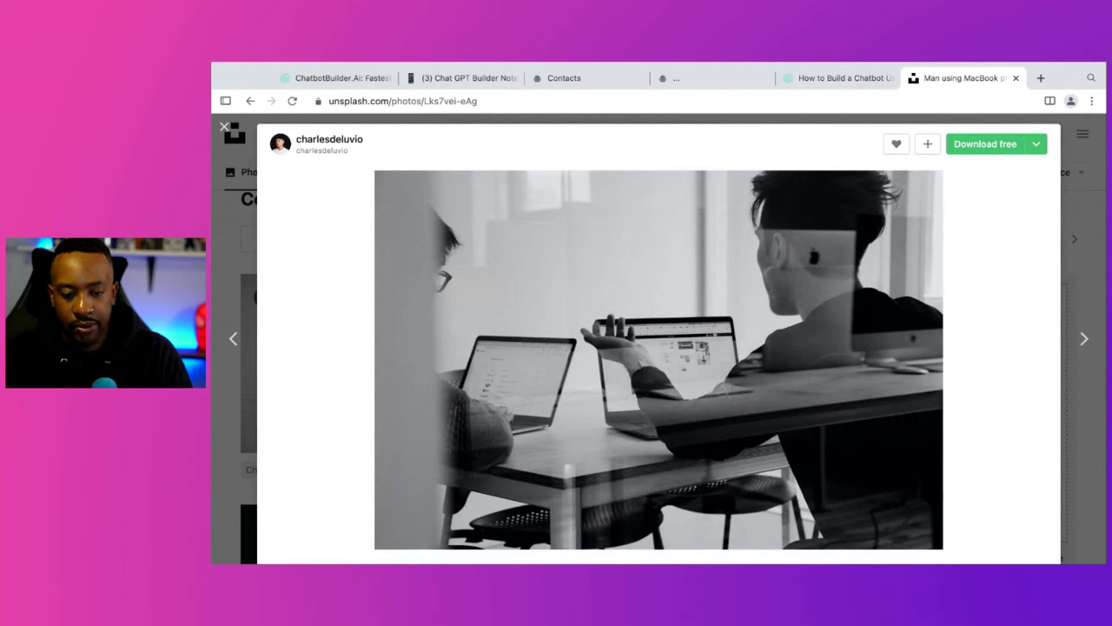
pyautogui.click(335, 78)
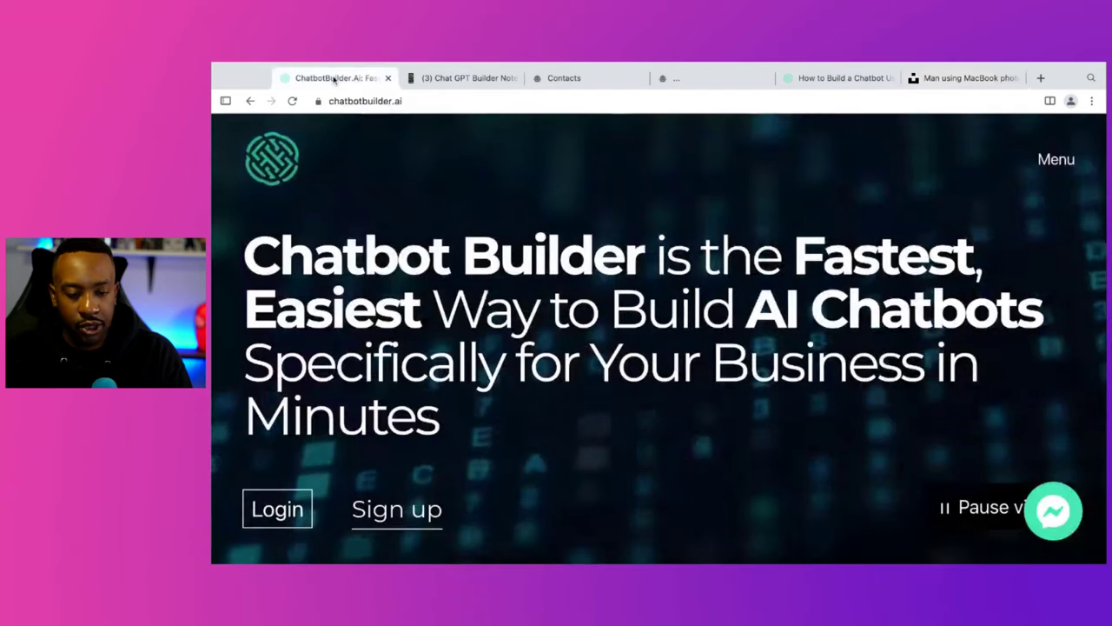
# - Upload an image file for the new Doc's Tech Audit product
pyautogui.click(694, 82)
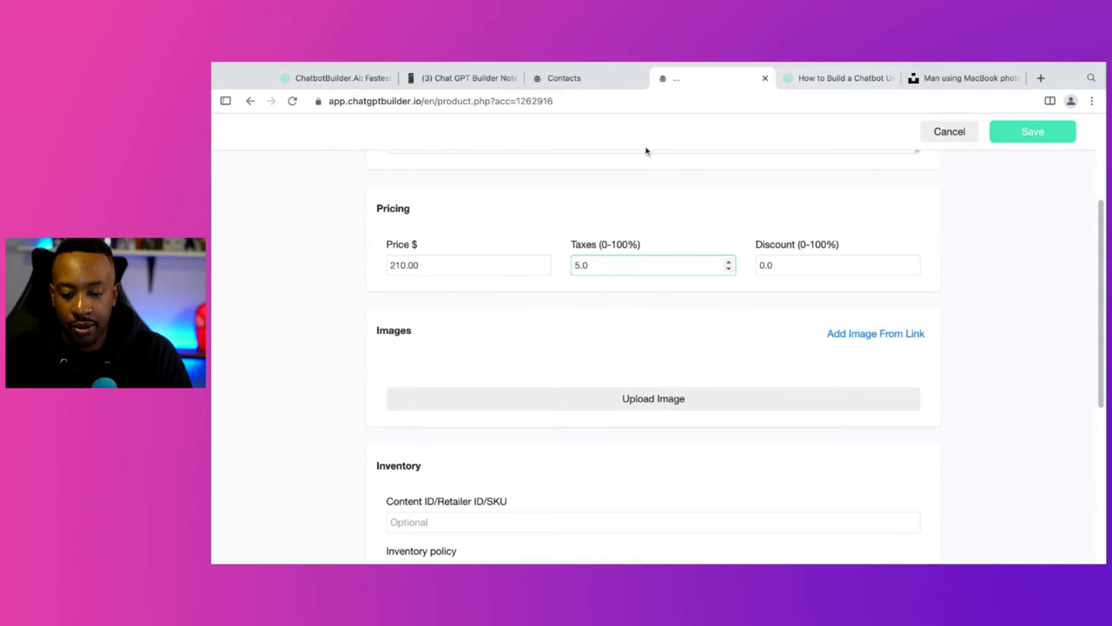
pyautogui.click(658, 400)
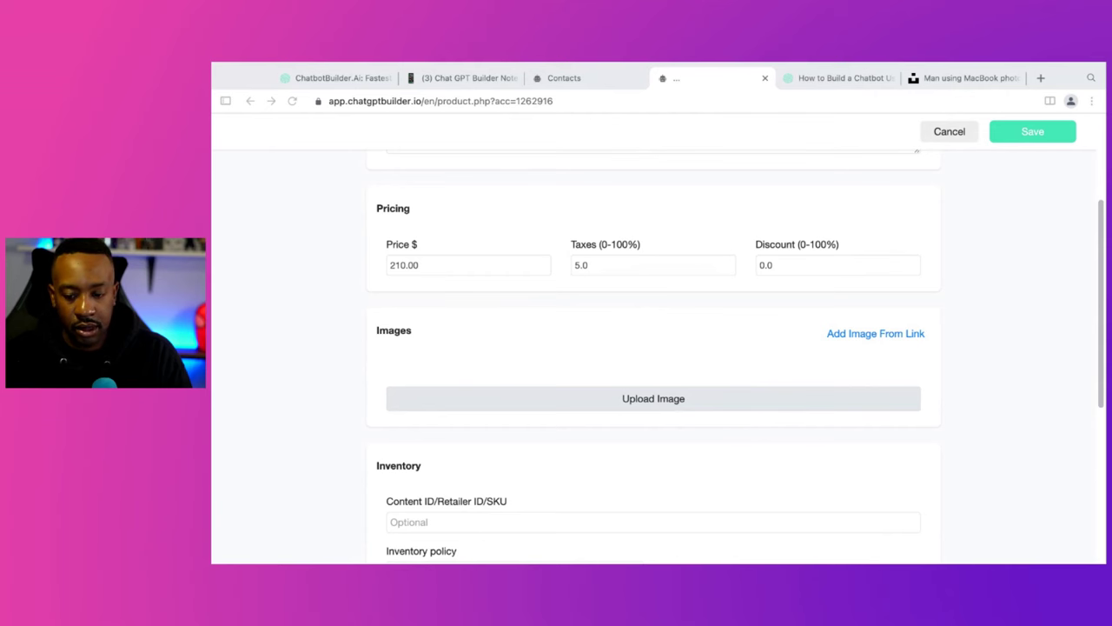
pyautogui.press('Return')
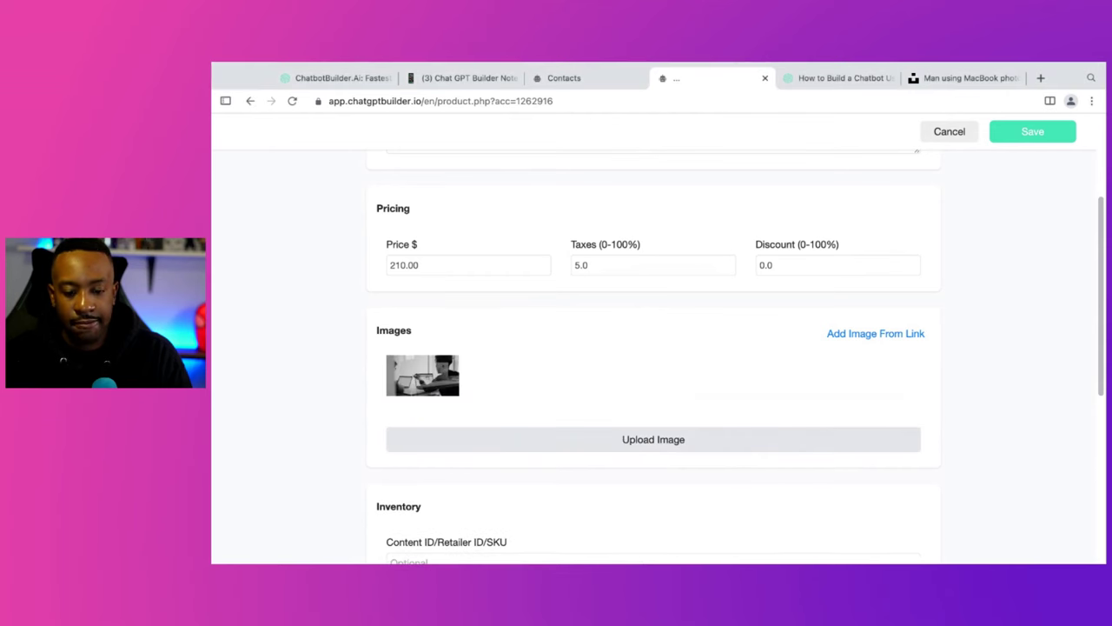
# - Expand More Options for add-ons and tags, then save the product at $210.00
pyautogui.scroll(-5, 649, 424)
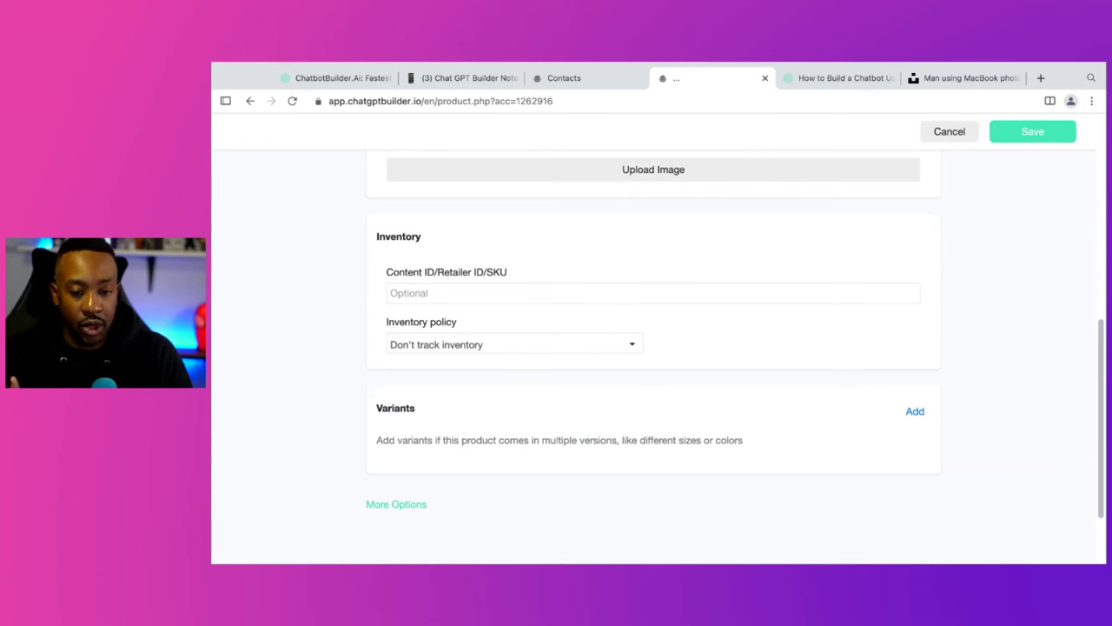
pyautogui.scroll(-2, 654, 347)
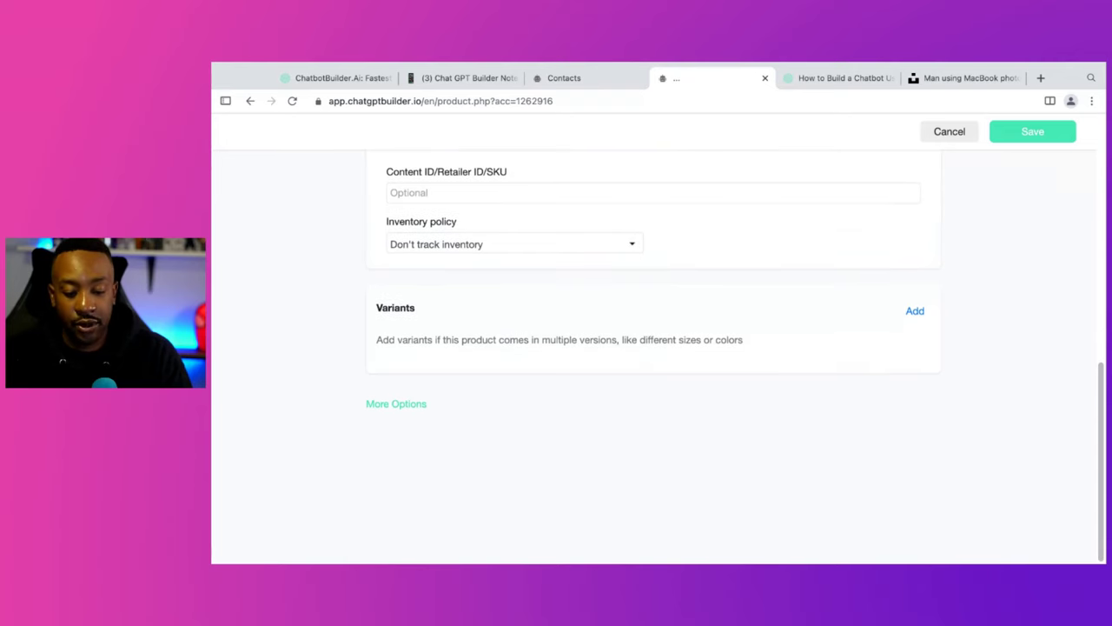
pyautogui.click(377, 410)
pyautogui.scroll(-5, 376, 415)
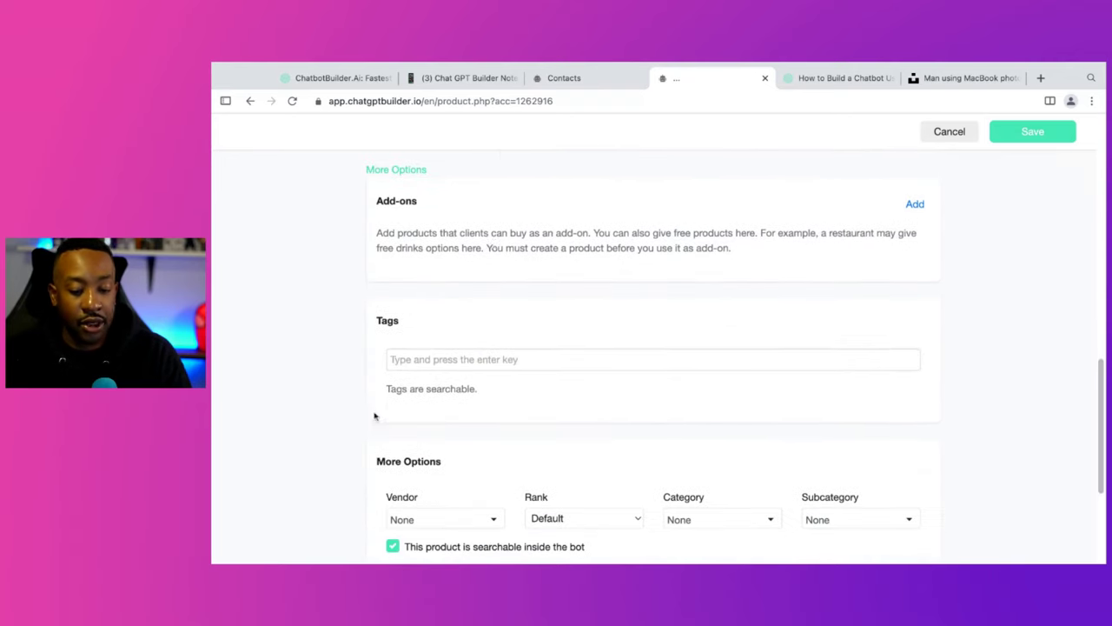
pyautogui.scroll(-4, 454, 393)
pyautogui.scroll(15, 454, 393)
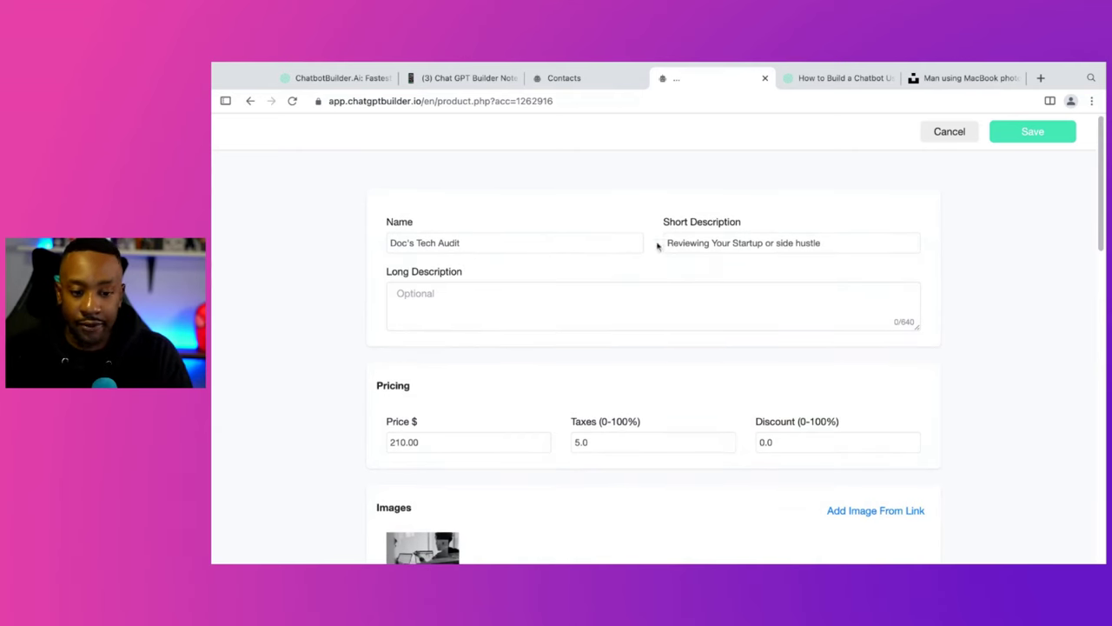
pyautogui.click(1053, 137)
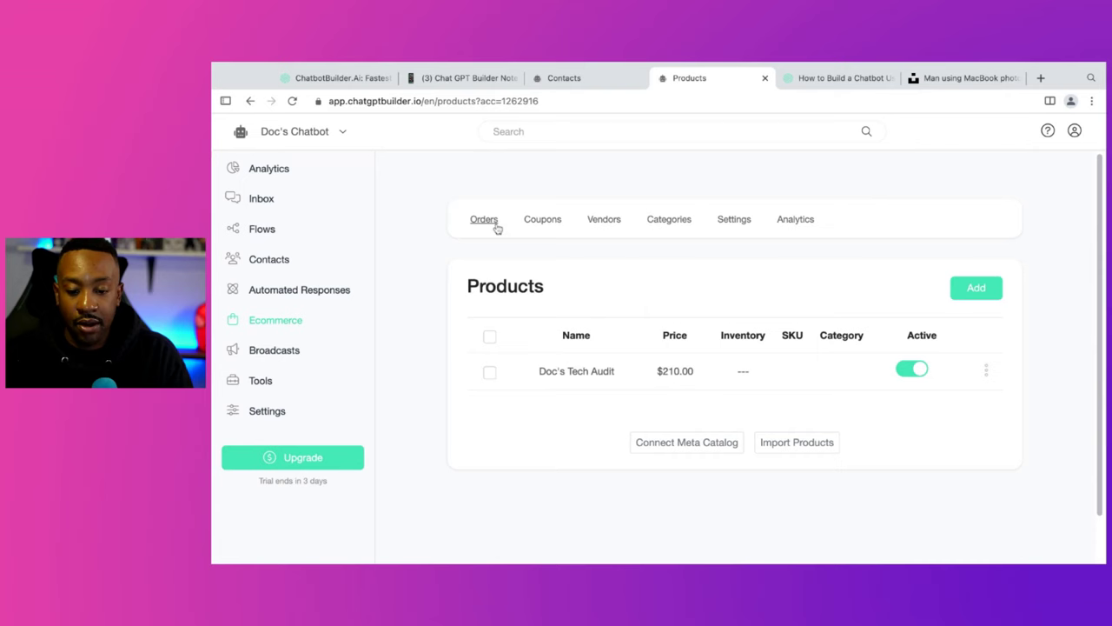
# - Review the General shop settings: ordering available, List product view, Always open hours
pyautogui.click(735, 221)
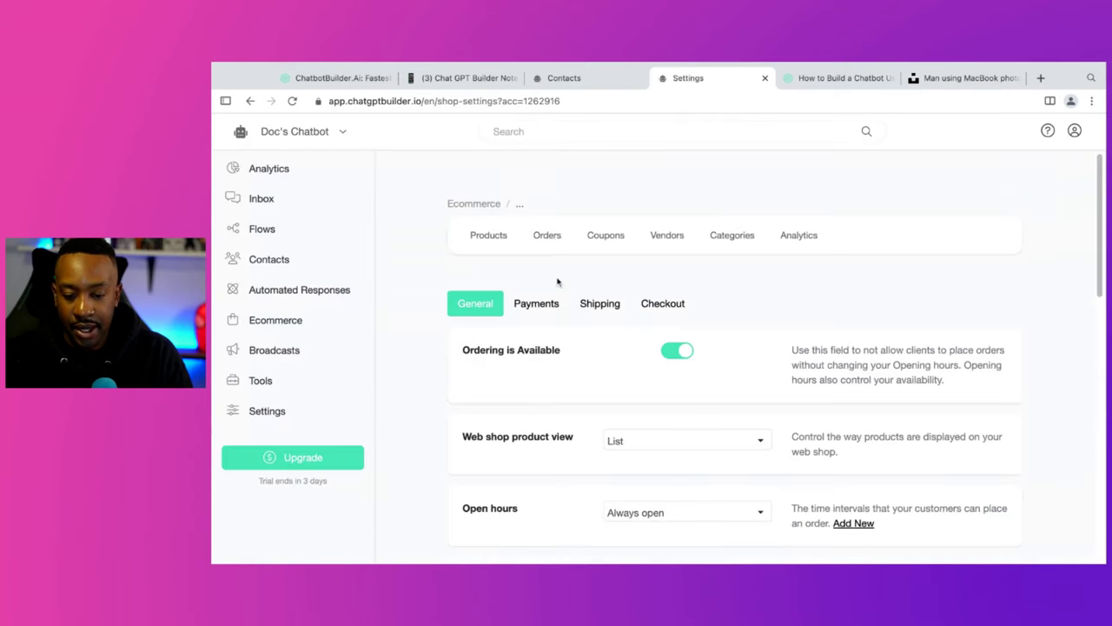
pyautogui.scroll(-2, 435, 335)
pyautogui.scroll(2, 434, 336)
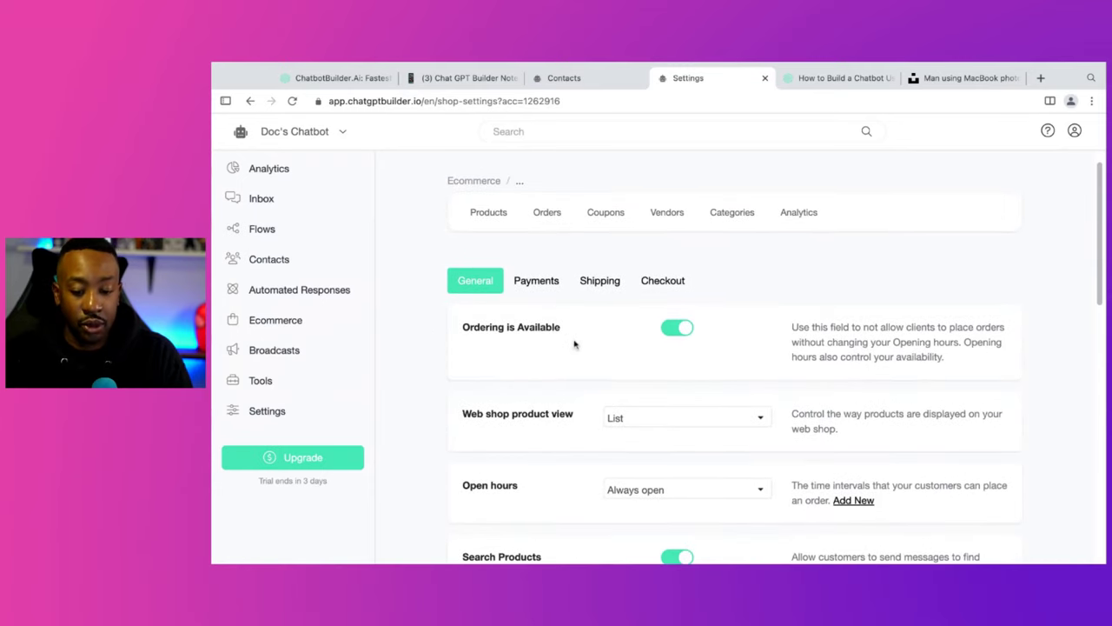
pyautogui.scroll(-2, 569, 343)
pyautogui.scroll(-2, 565, 343)
pyautogui.scroll(1, 539, 313)
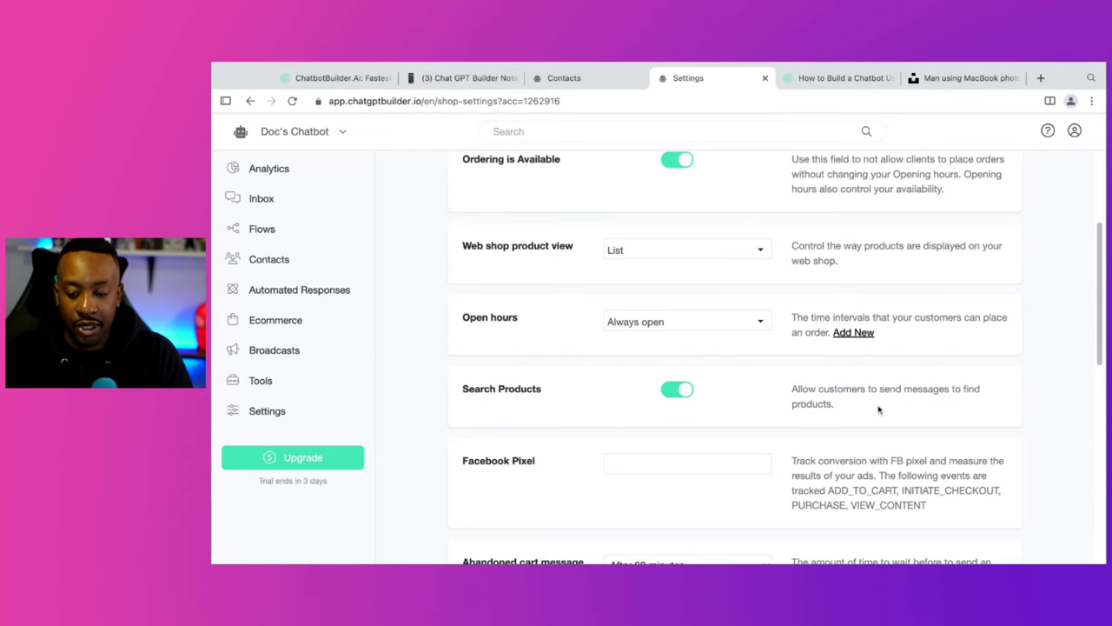
pyautogui.scroll(-5, 810, 406)
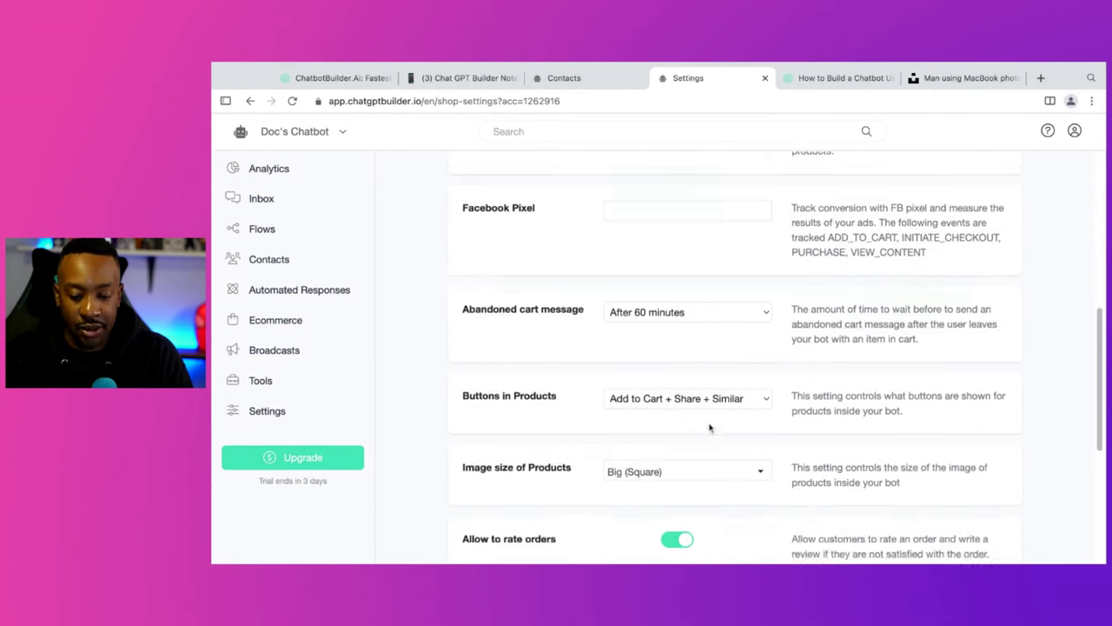
pyautogui.scroll(-2, 709, 427)
pyautogui.scroll(10, 709, 428)
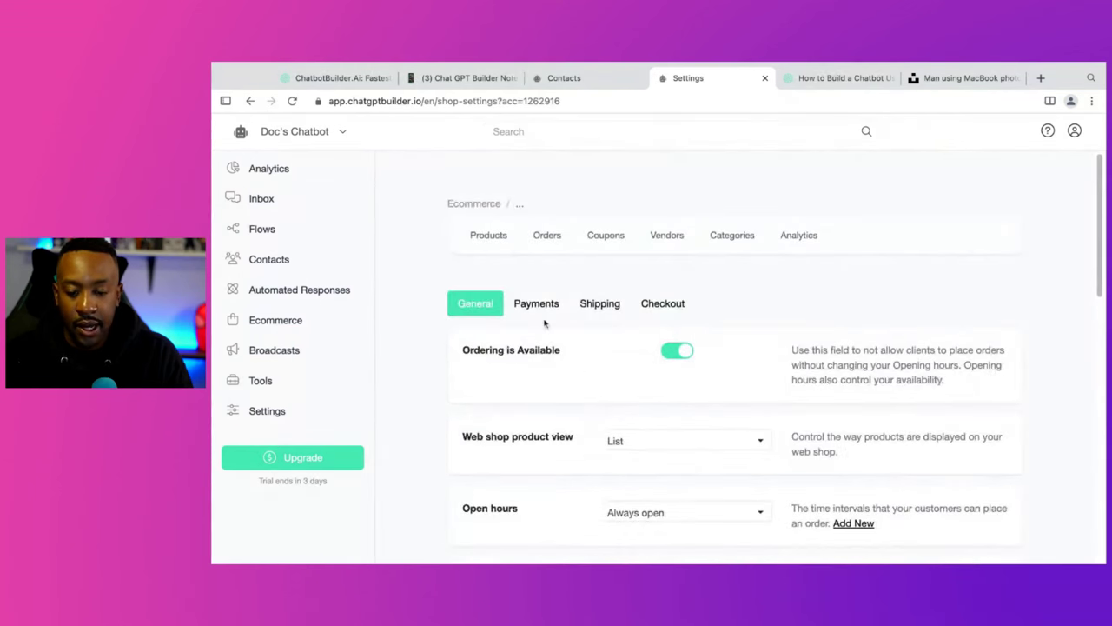
# - On the Payments settings, add PayPal as a payment method, then remove it again
pyautogui.click(541, 312)
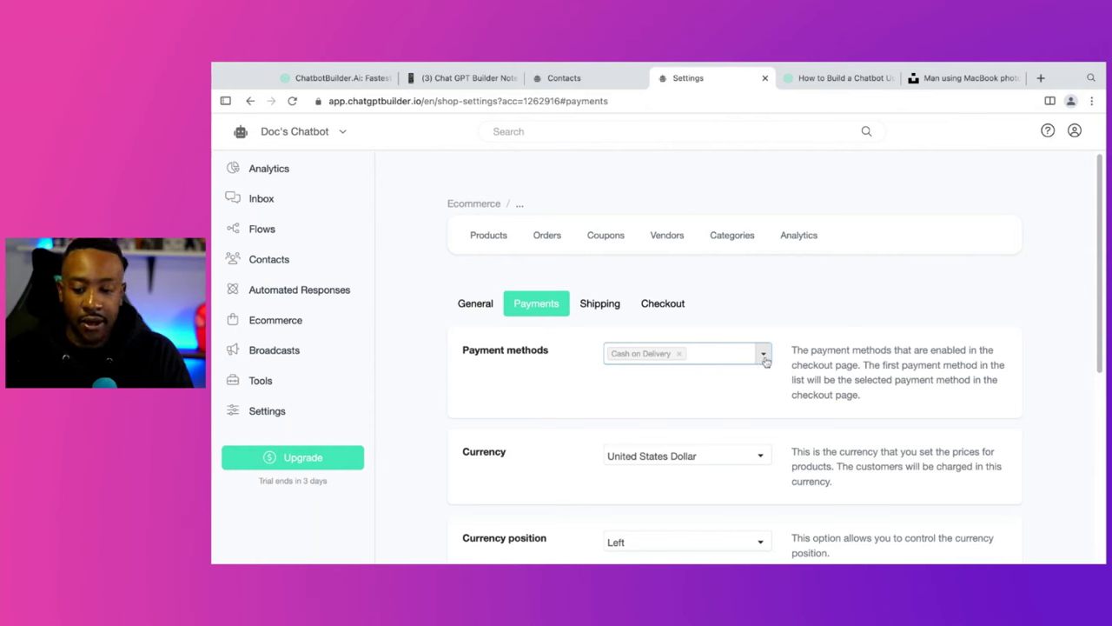
pyautogui.click(764, 356)
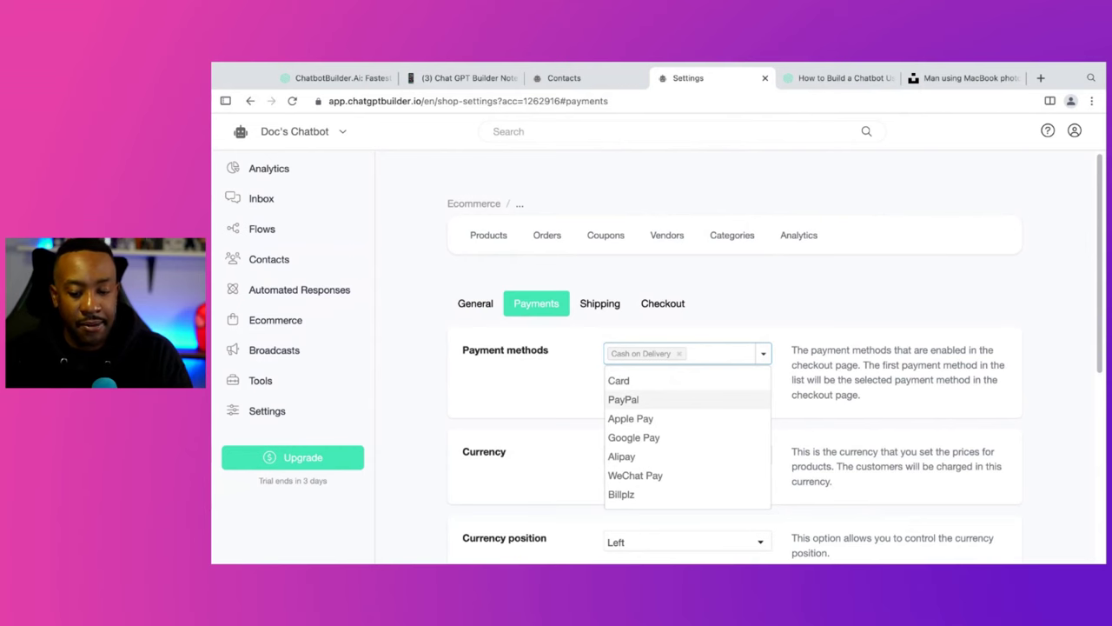
pyautogui.click(657, 398)
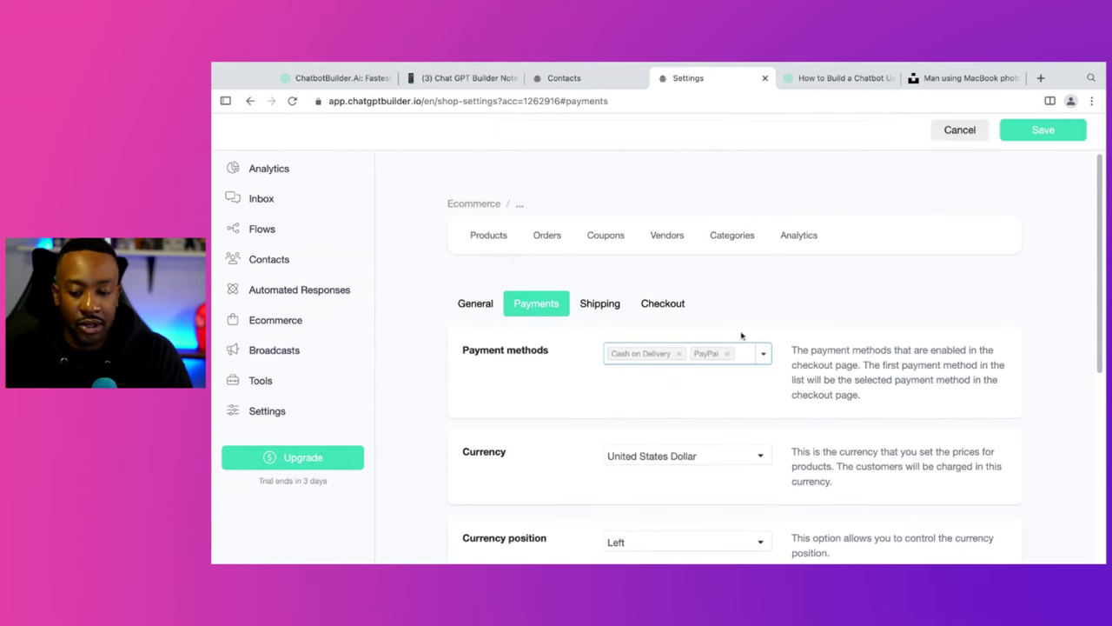
pyautogui.scroll(-4, 707, 392)
pyautogui.scroll(4, 707, 392)
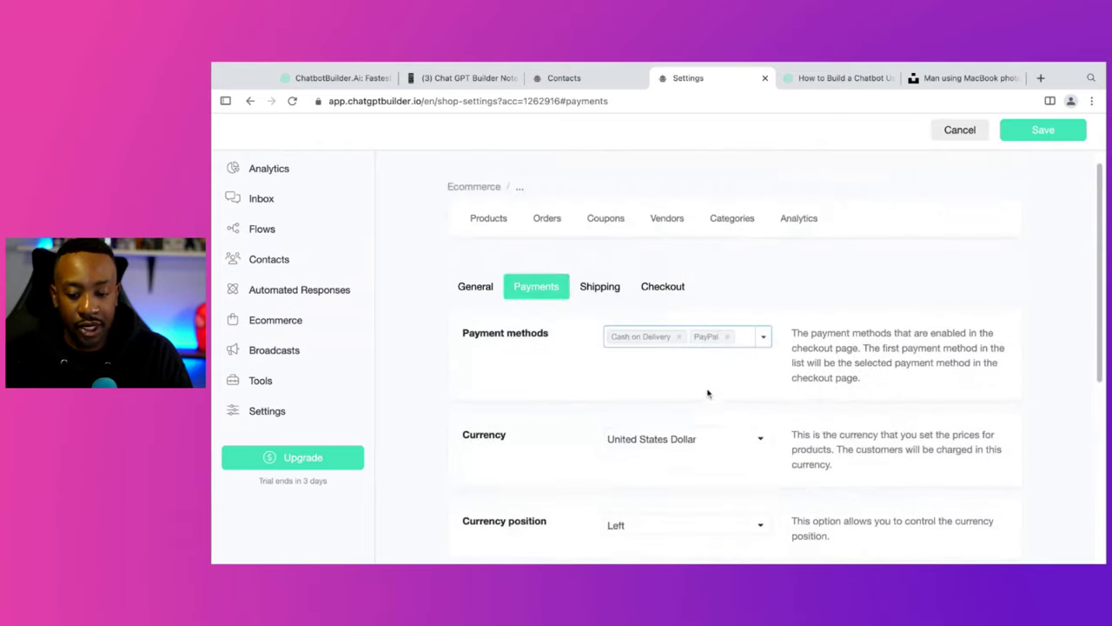
pyautogui.click(729, 337)
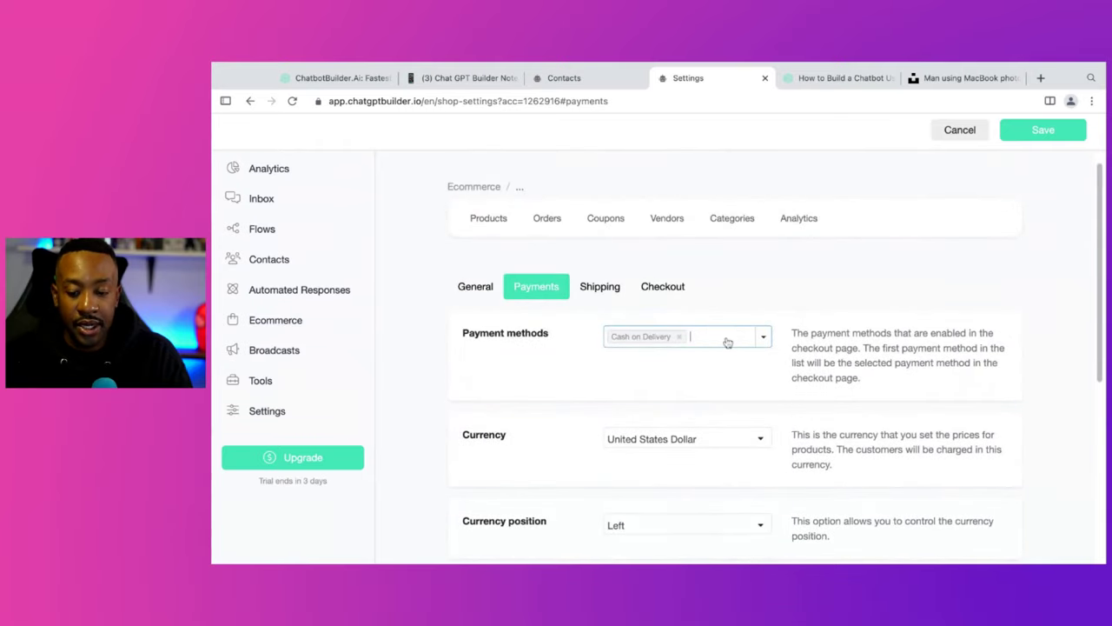
# - Check the United States Dollar currency fields and save with Cash on Delivery only
pyautogui.scroll(-3, 589, 469)
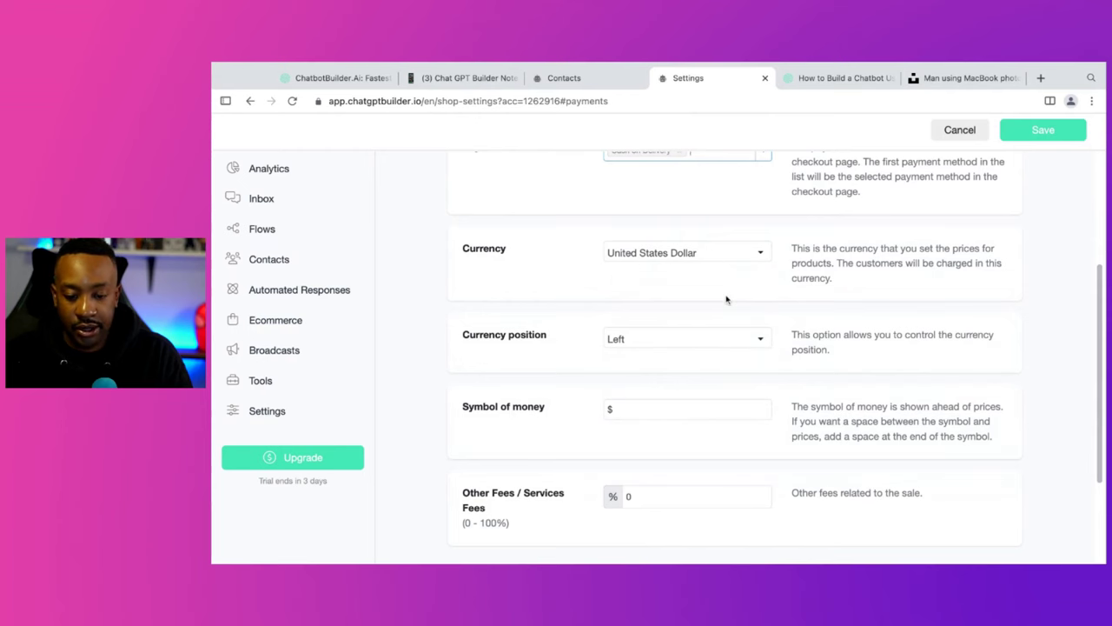
pyautogui.scroll(-2, 647, 437)
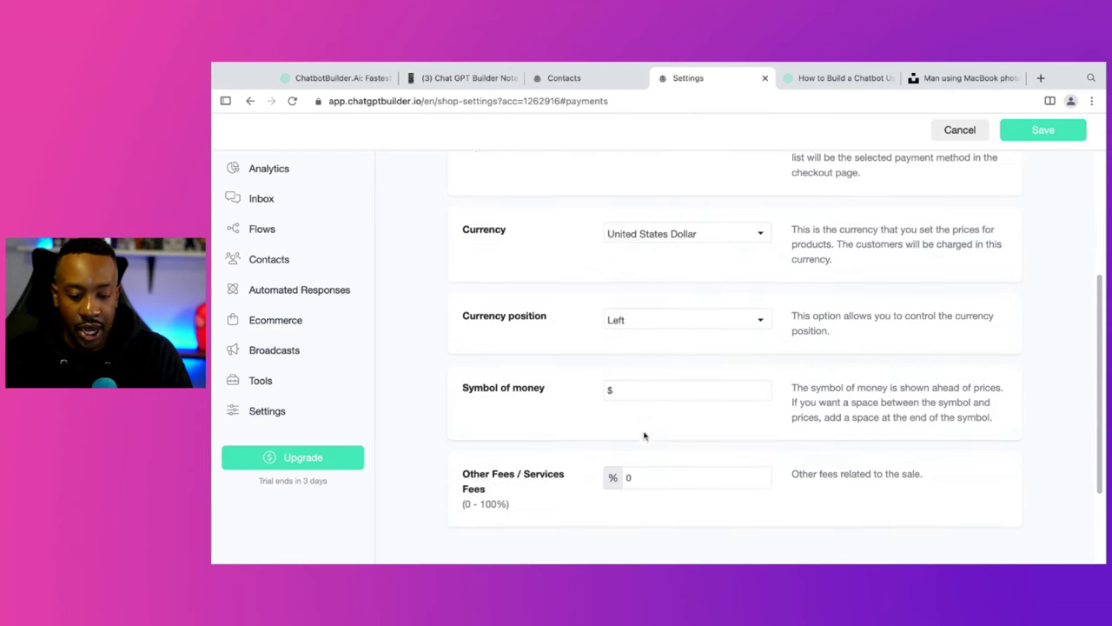
pyautogui.scroll(5, 858, 176)
pyautogui.click(1023, 131)
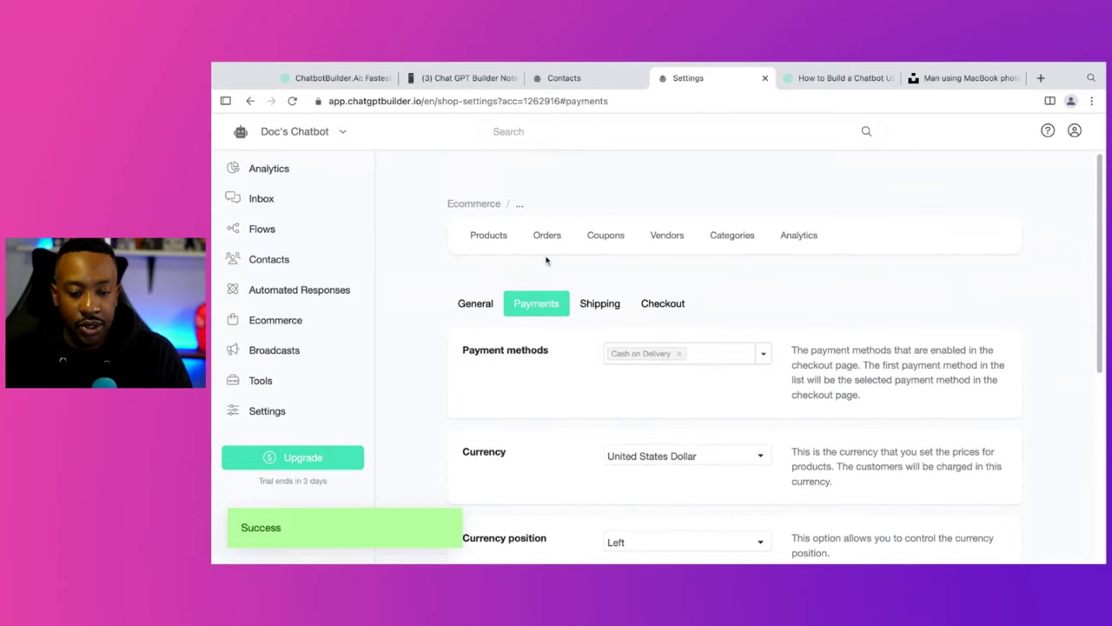
# - Copy Doc's Tech Audit's WebChat link from its Get Link option in Products
pyautogui.click(496, 247)
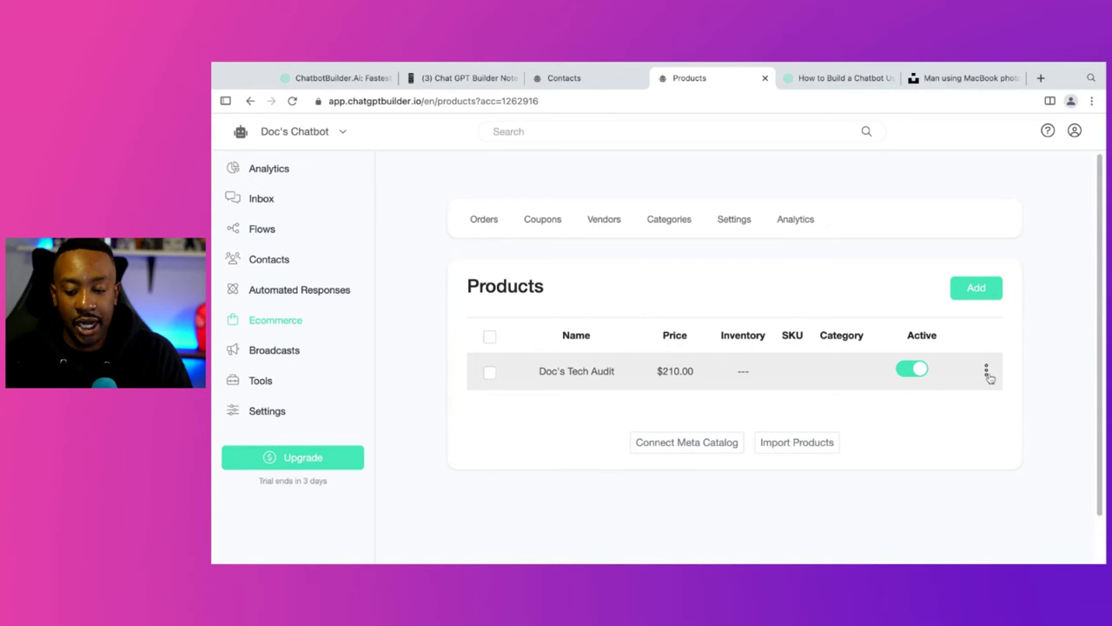
pyautogui.click(988, 374)
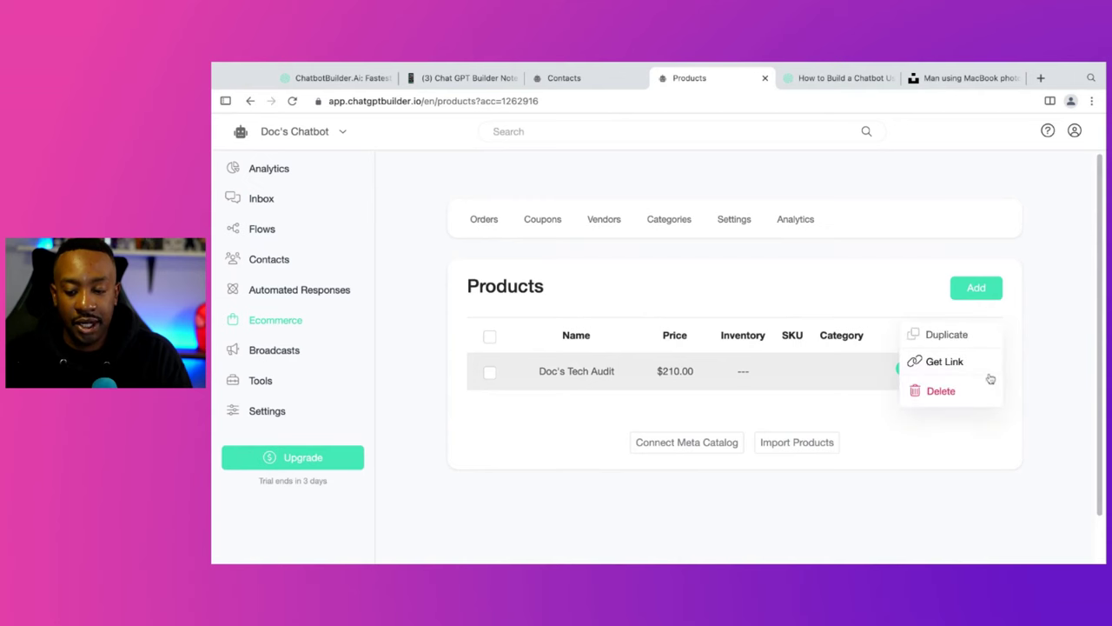
pyautogui.click(945, 361)
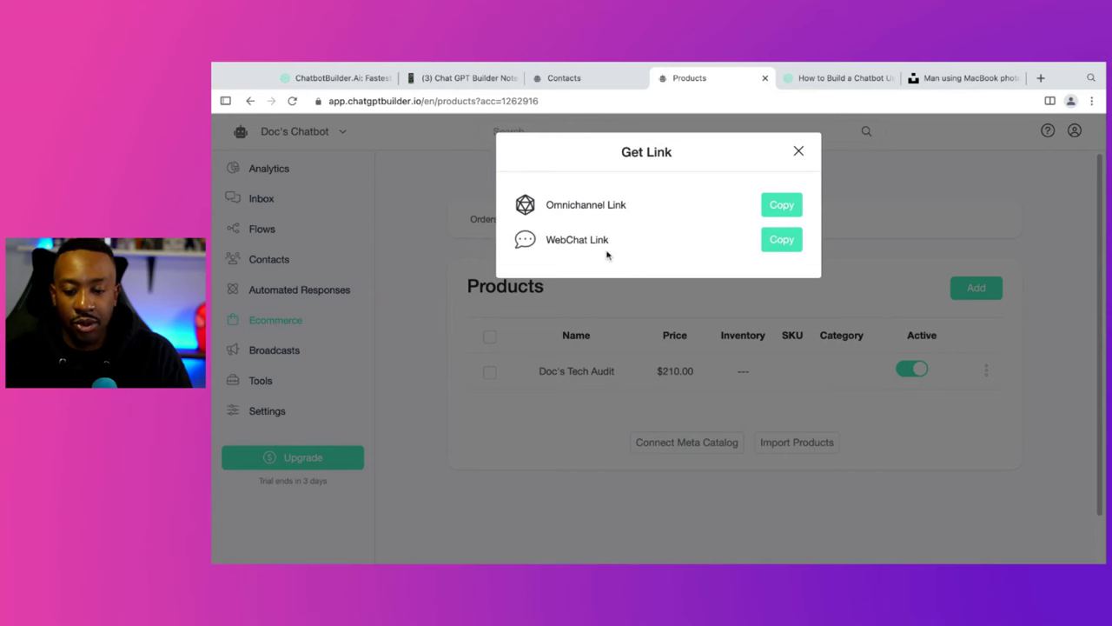
pyautogui.click(781, 239)
# - Load the Doc's Chatbot webchat page from the pasted WebChat link
pyautogui.click(801, 80)
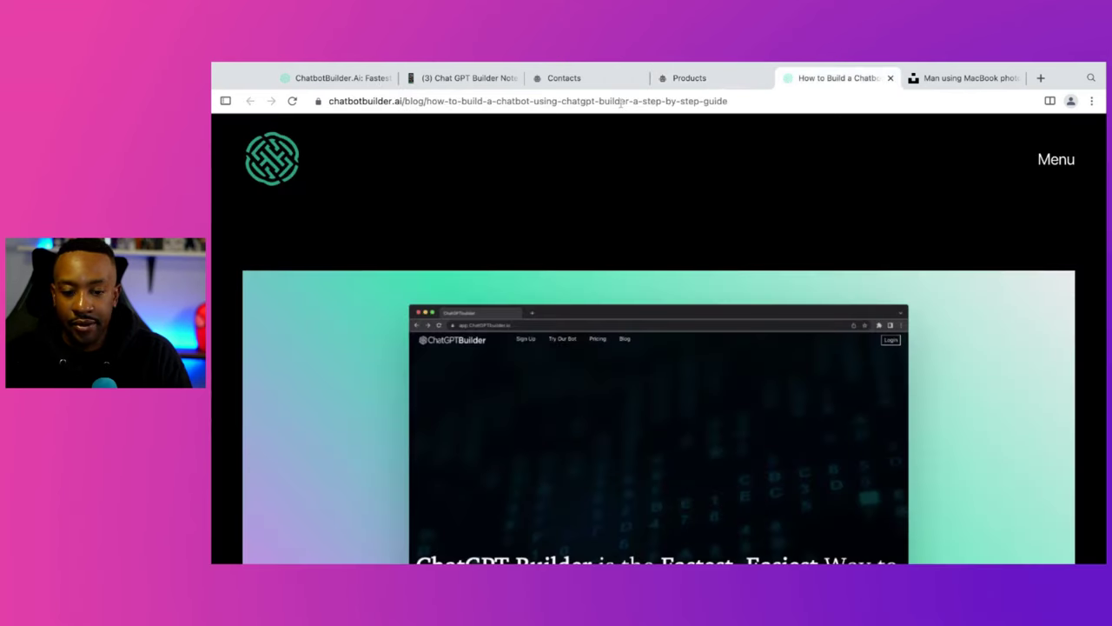
pyautogui.click(626, 101)
pyautogui.hotkey('ctrl', 'v')
pyautogui.press('Return')
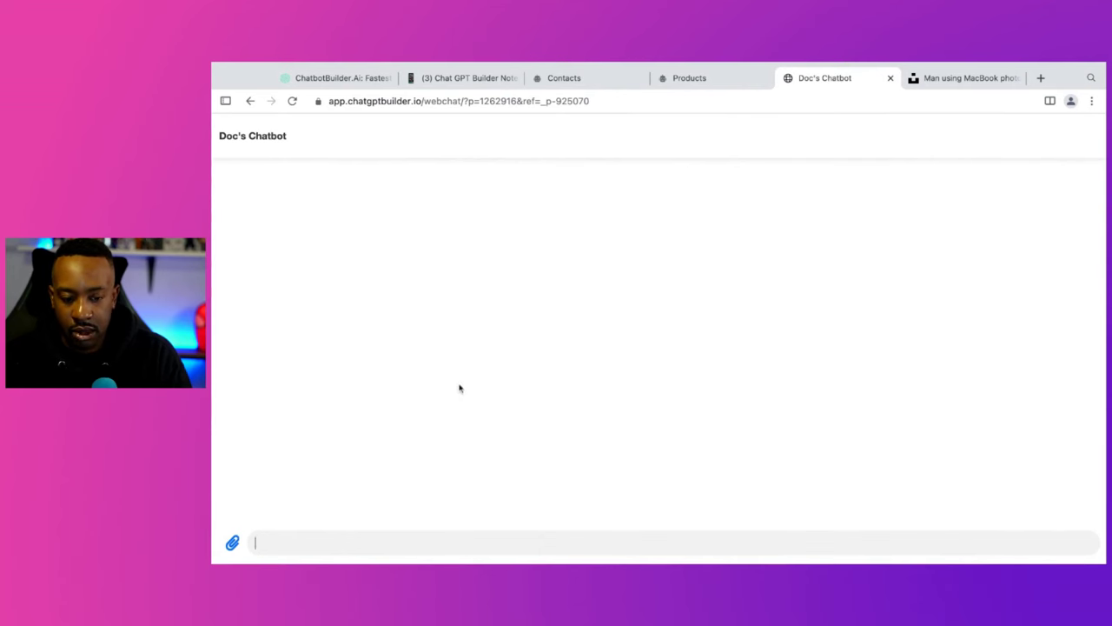
pyautogui.click(492, 102)
pyautogui.press('Return')
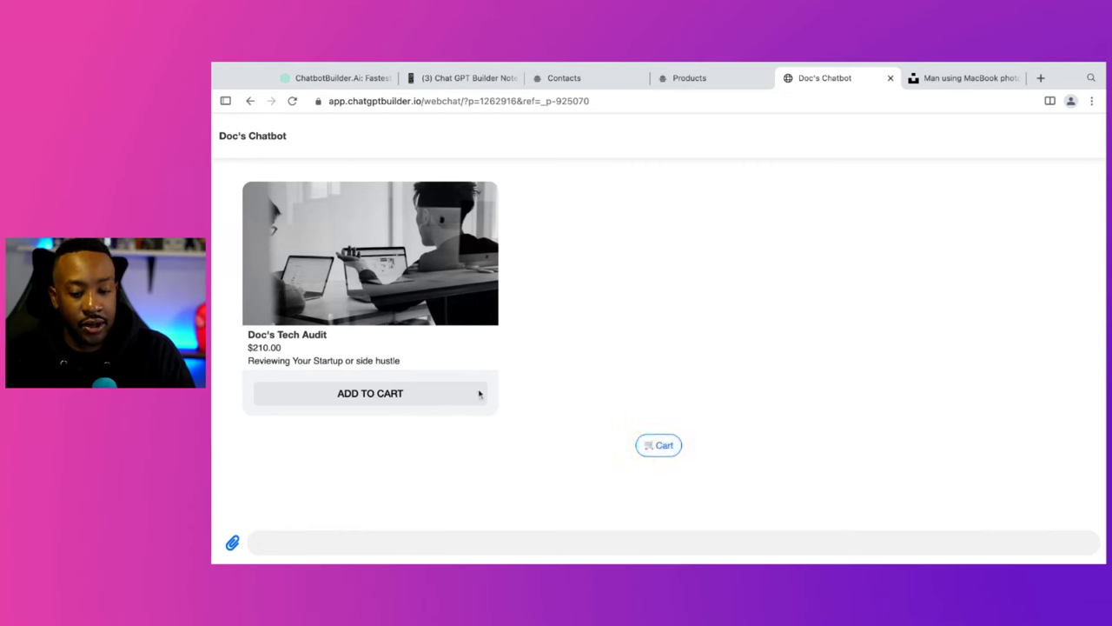
# - Add one Doc's Tech Audit to the cart and proceed to checkout
pyautogui.click(449, 390)
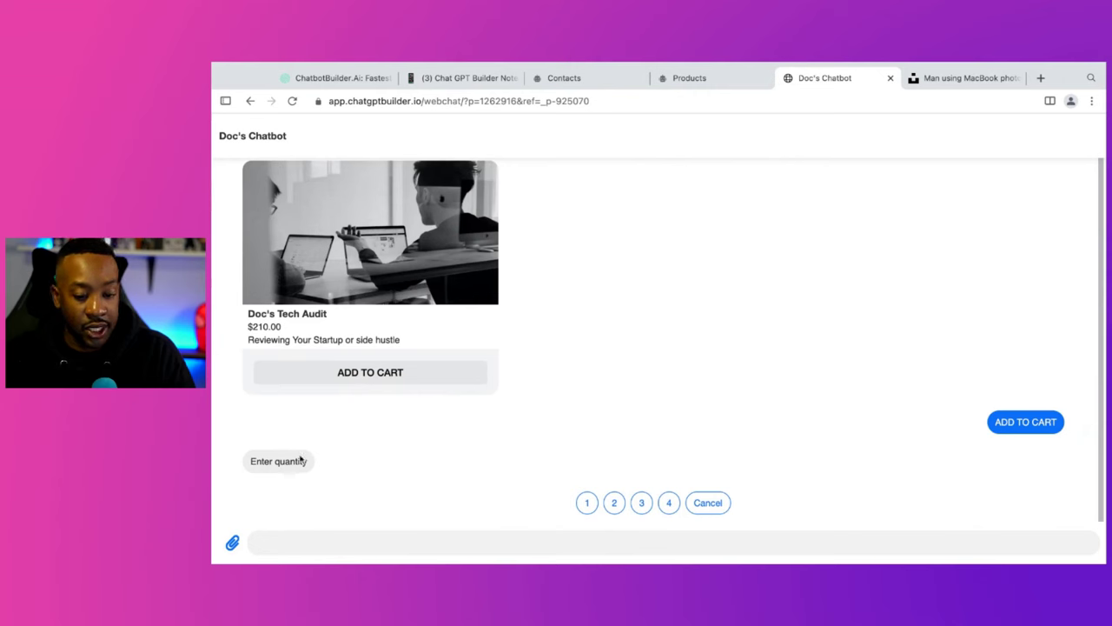
pyautogui.click(587, 504)
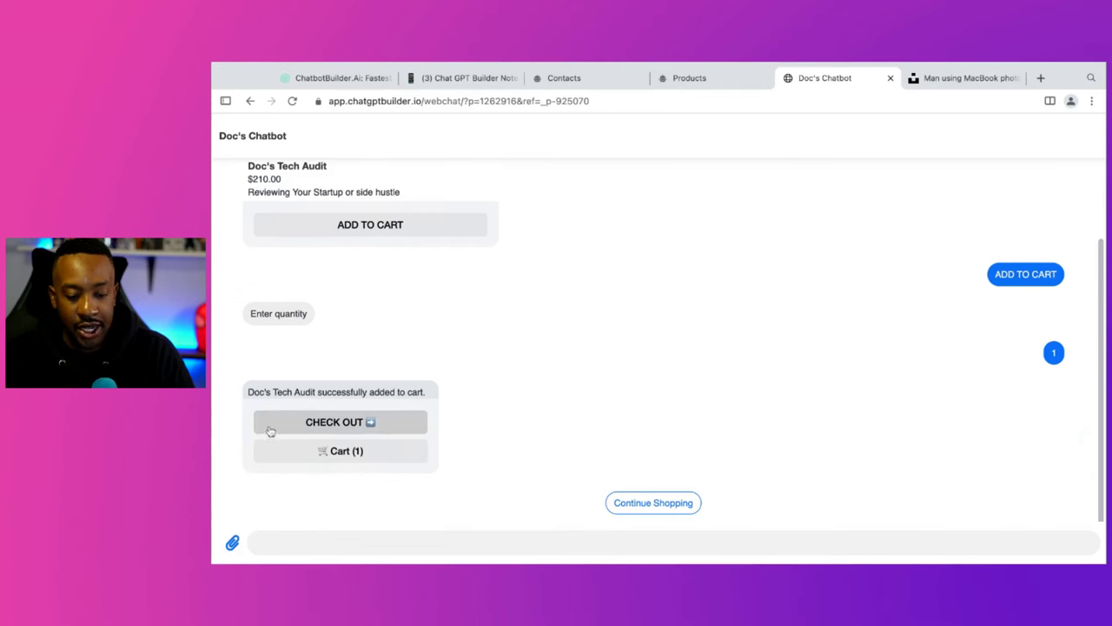
pyautogui.click(389, 424)
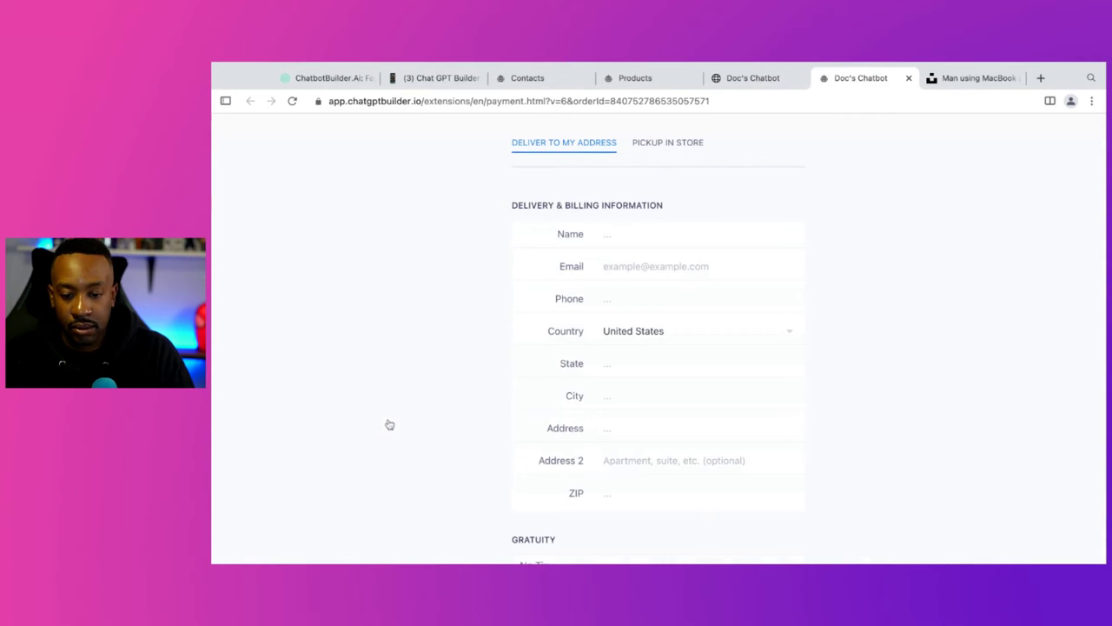
# - Toggle the checkout between pickup in store and delivery to show the address fields
pyautogui.scroll(-5, 516, 290)
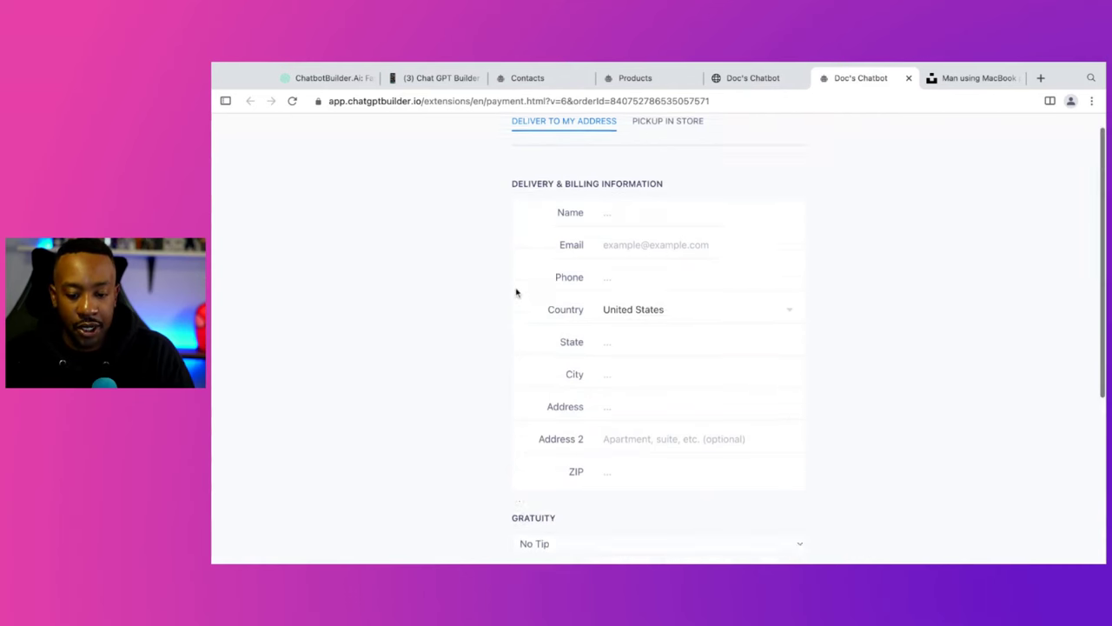
pyautogui.scroll(5, 517, 290)
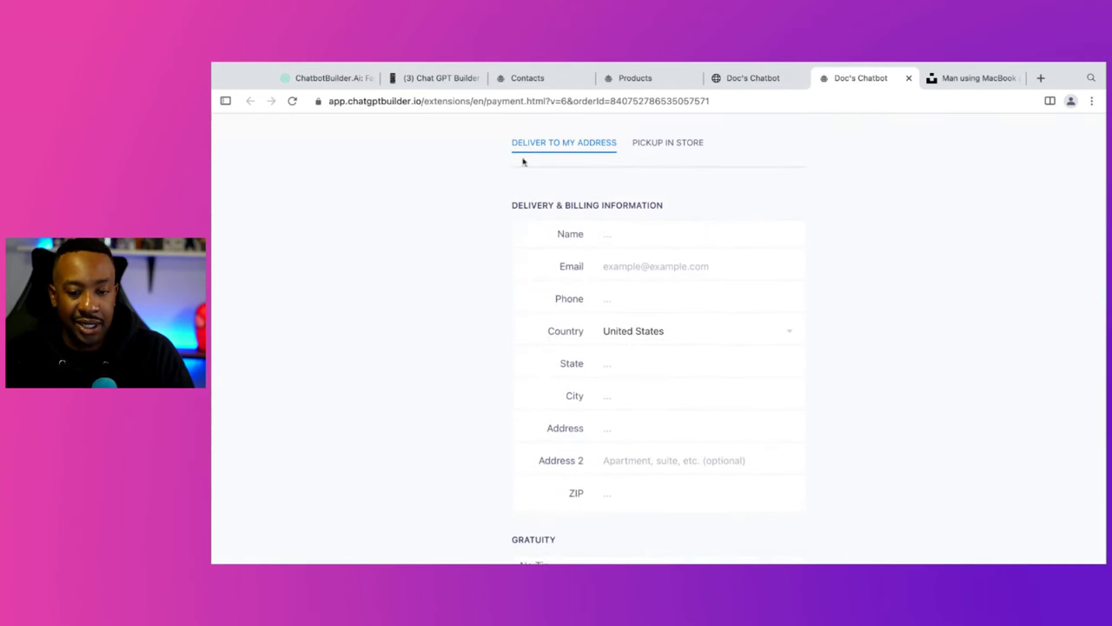
pyautogui.click(652, 144)
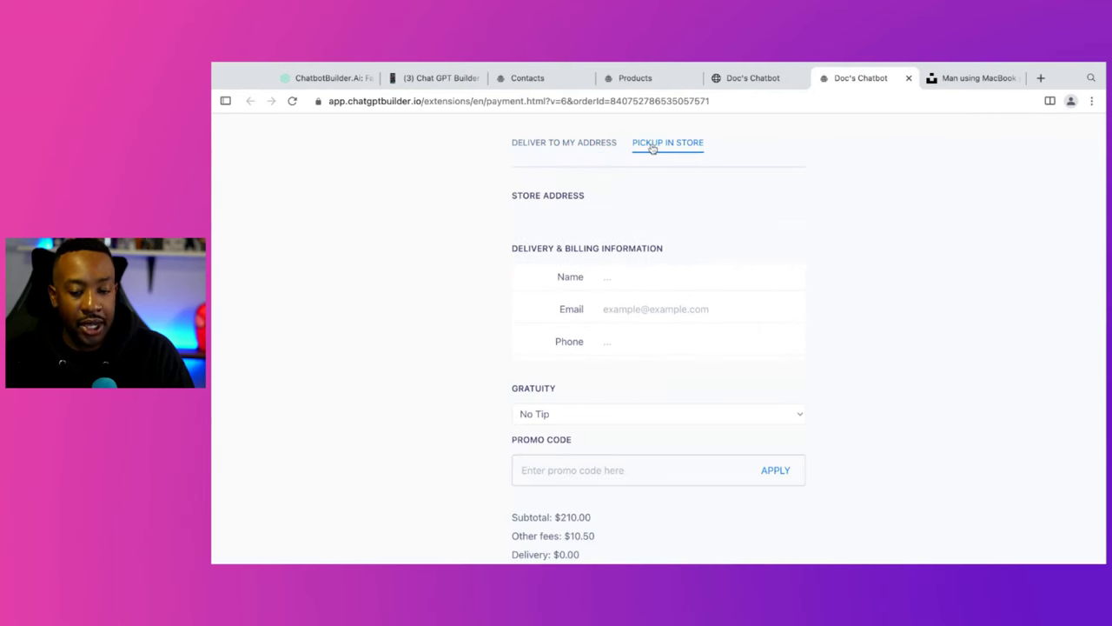
pyautogui.click(565, 145)
# - Back in the builder, close the Get Link dialog and reopen the shop settings
pyautogui.click(713, 81)
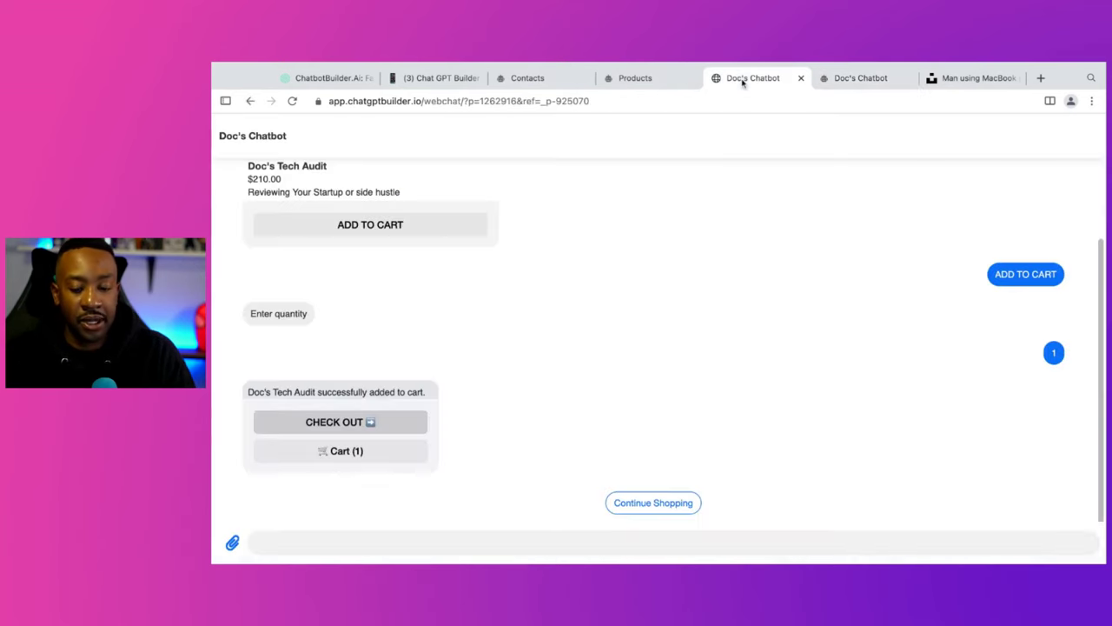
pyautogui.click(669, 82)
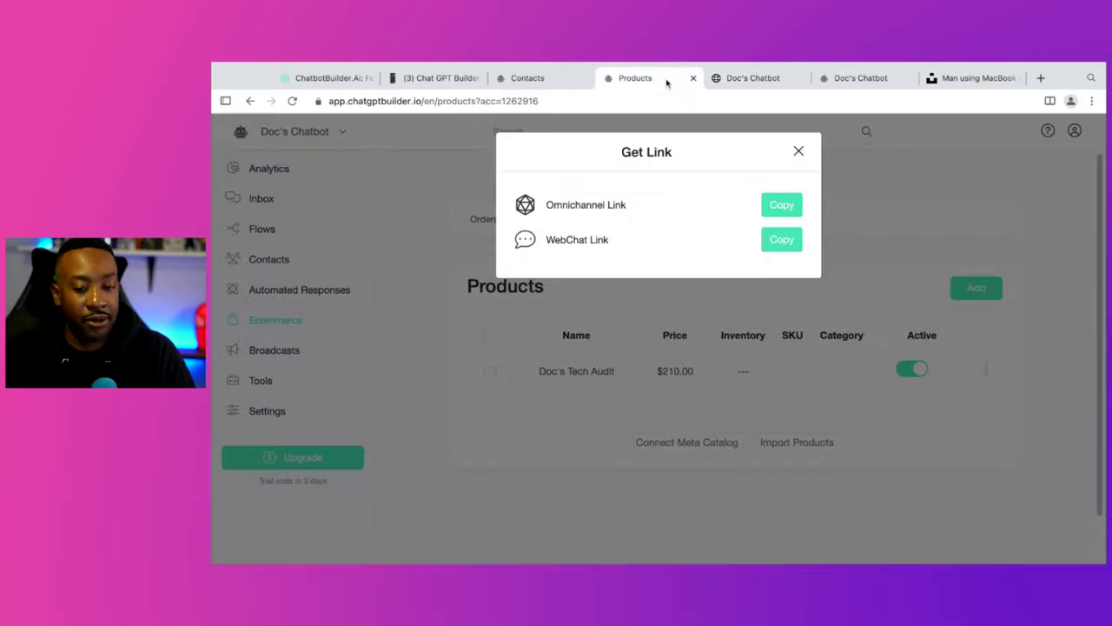
pyautogui.click(800, 153)
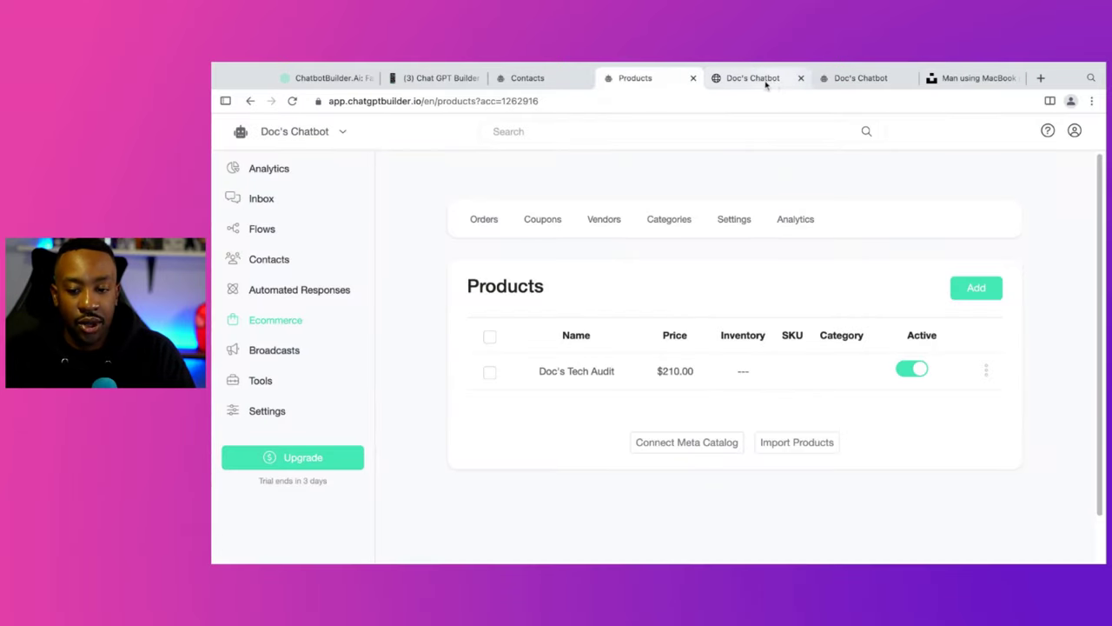
pyautogui.click(760, 80)
pyautogui.click(837, 79)
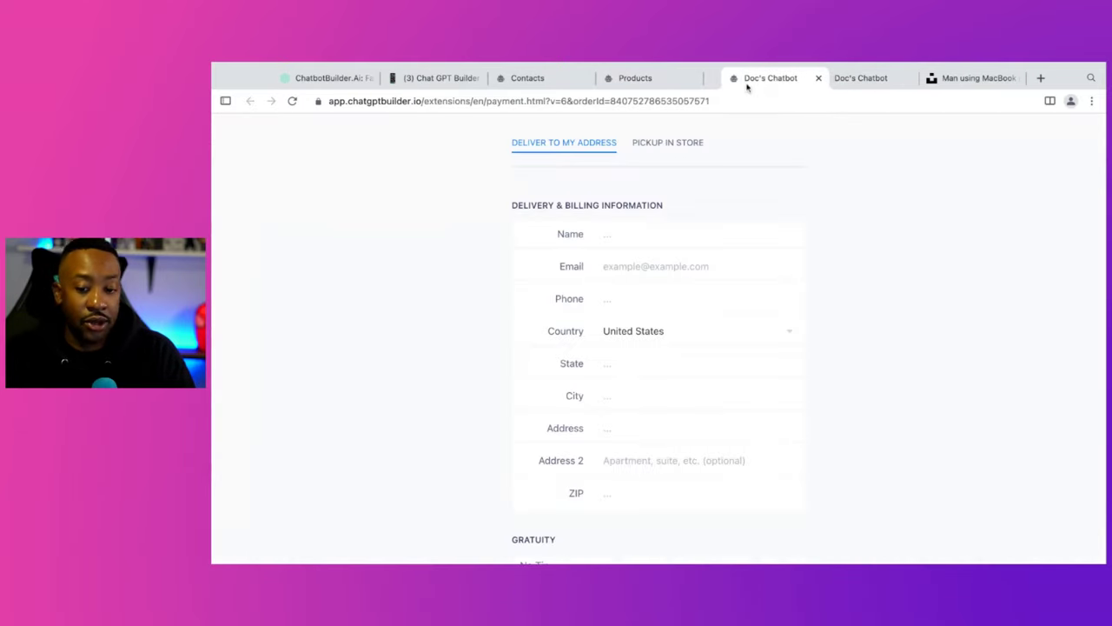
pyautogui.click(657, 84)
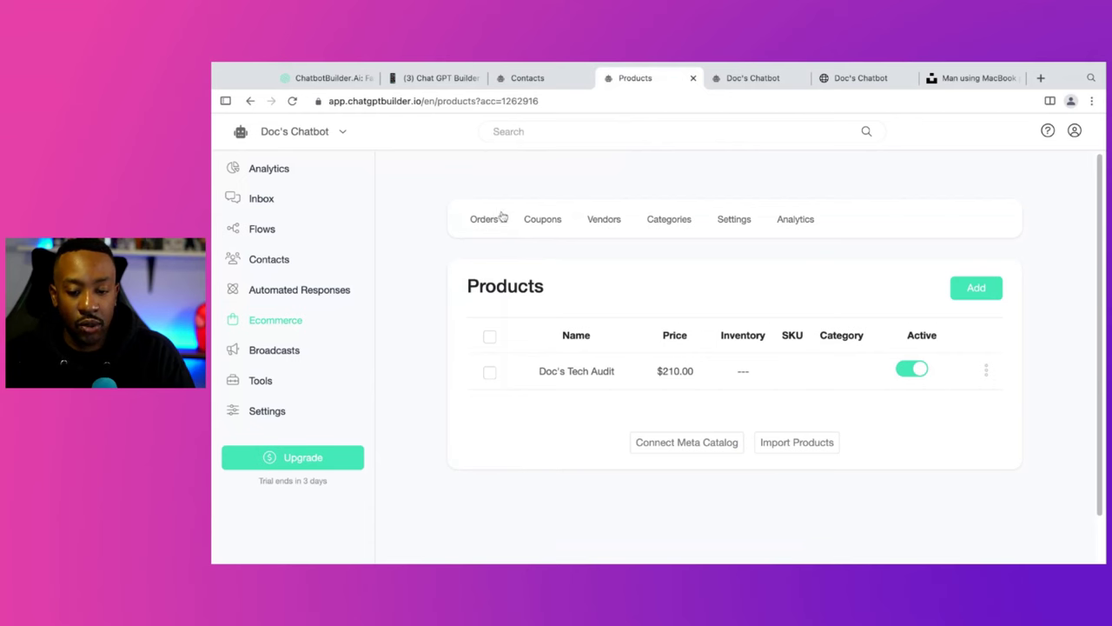
pyautogui.click(734, 221)
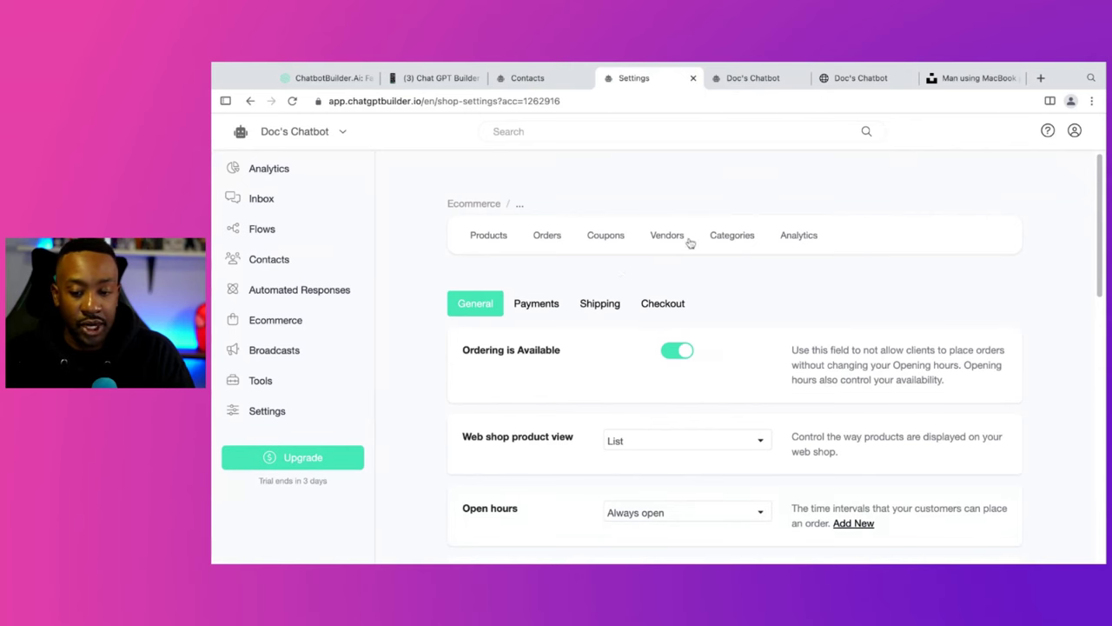
# - Set the shop's Shipping type to None and save the shipping settings
pyautogui.click(250, 101)
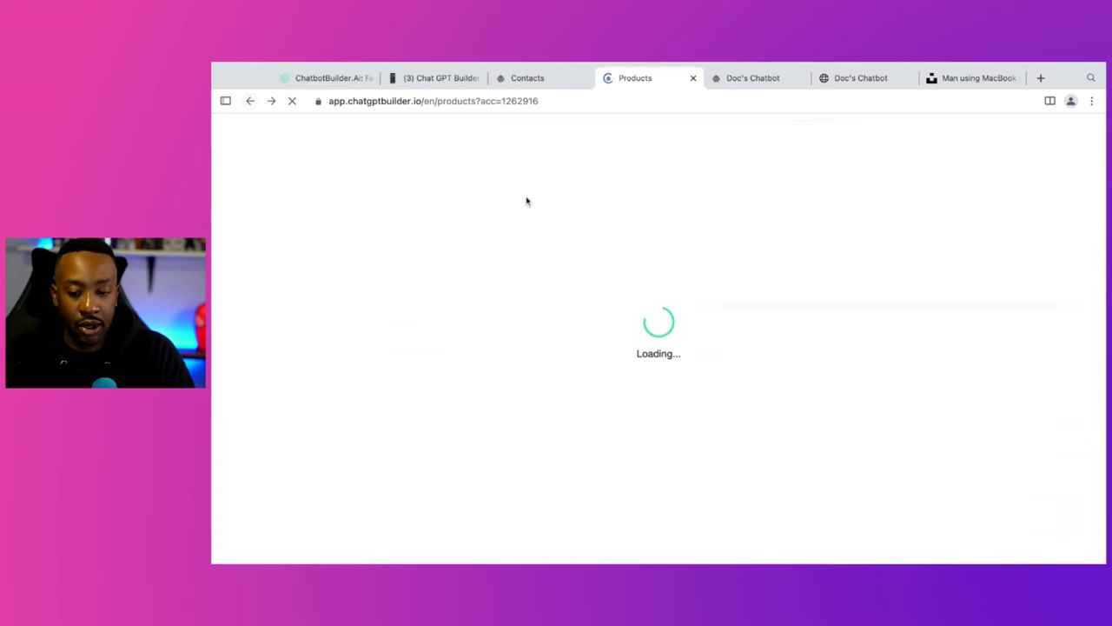
pyautogui.click(736, 220)
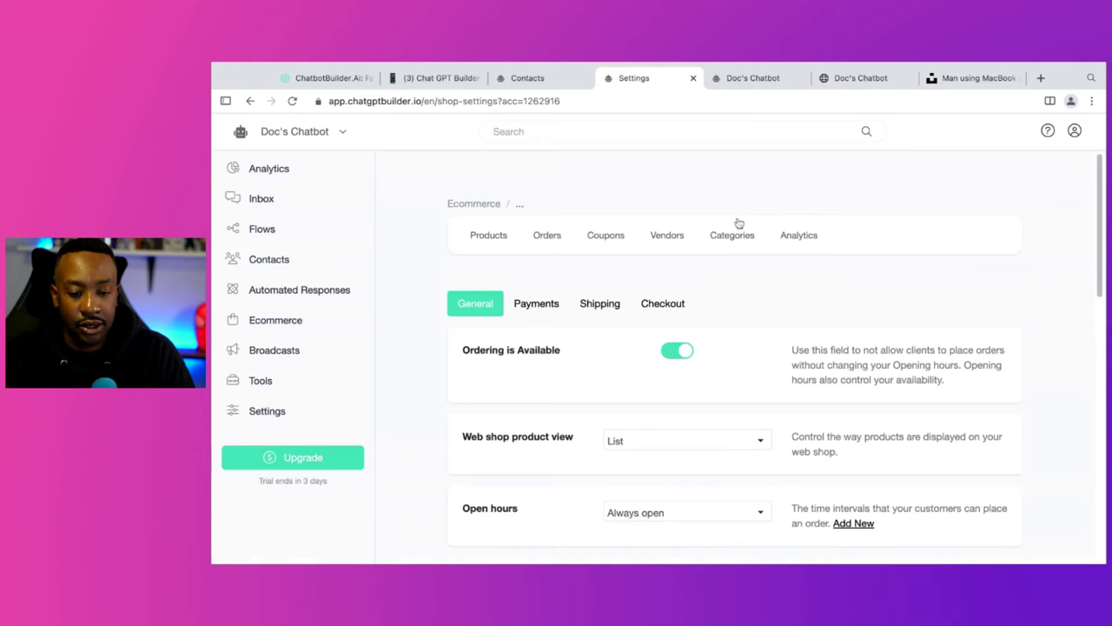
pyautogui.click(601, 303)
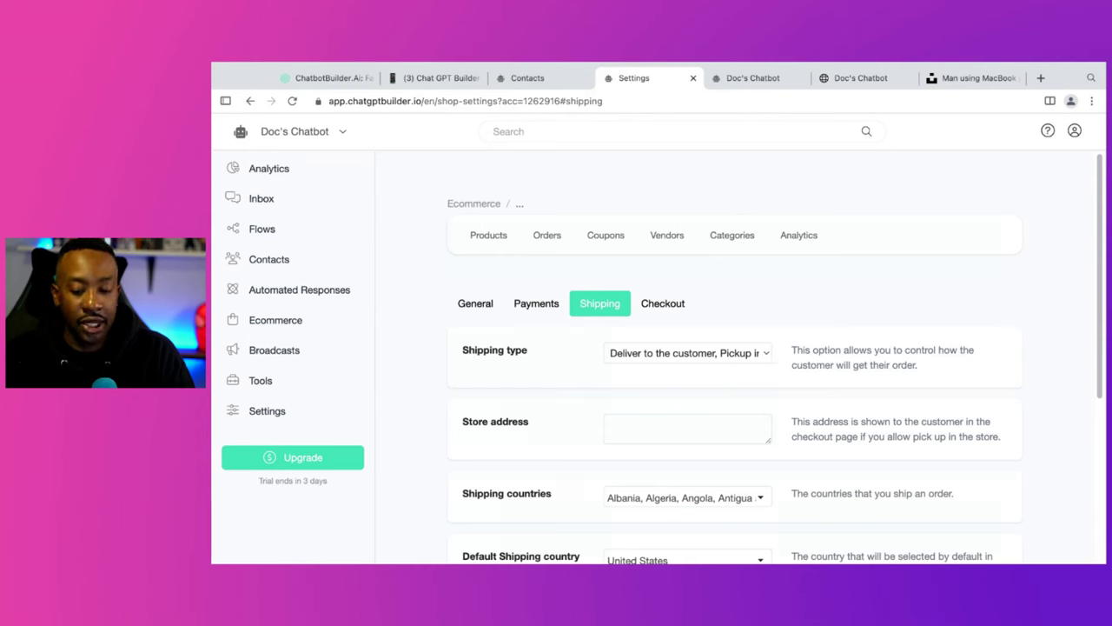
pyautogui.click(616, 402)
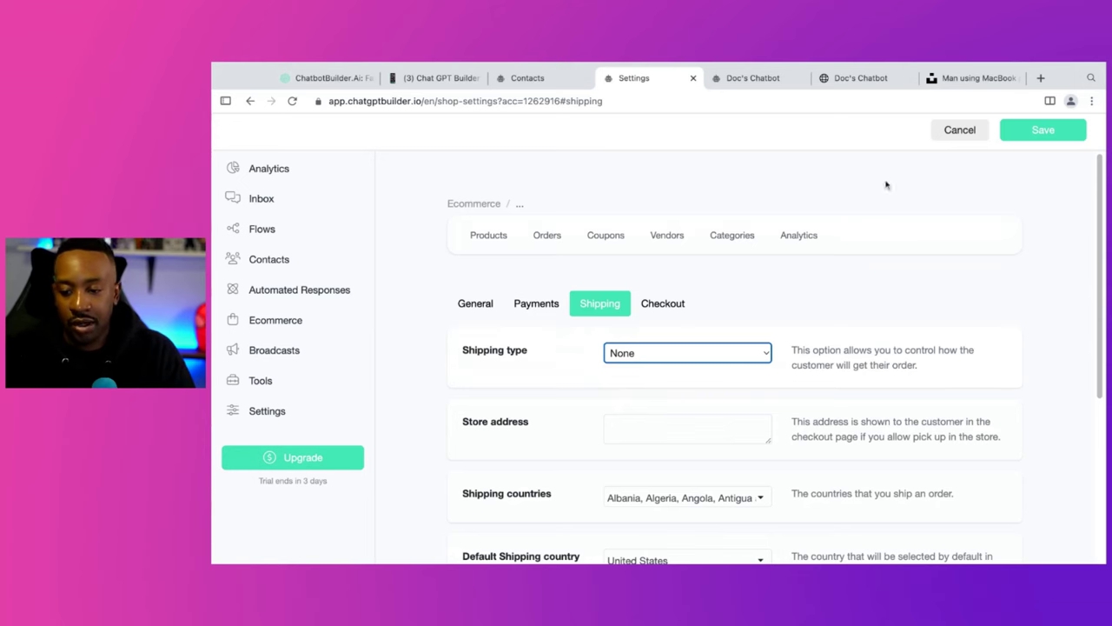
pyautogui.click(1027, 134)
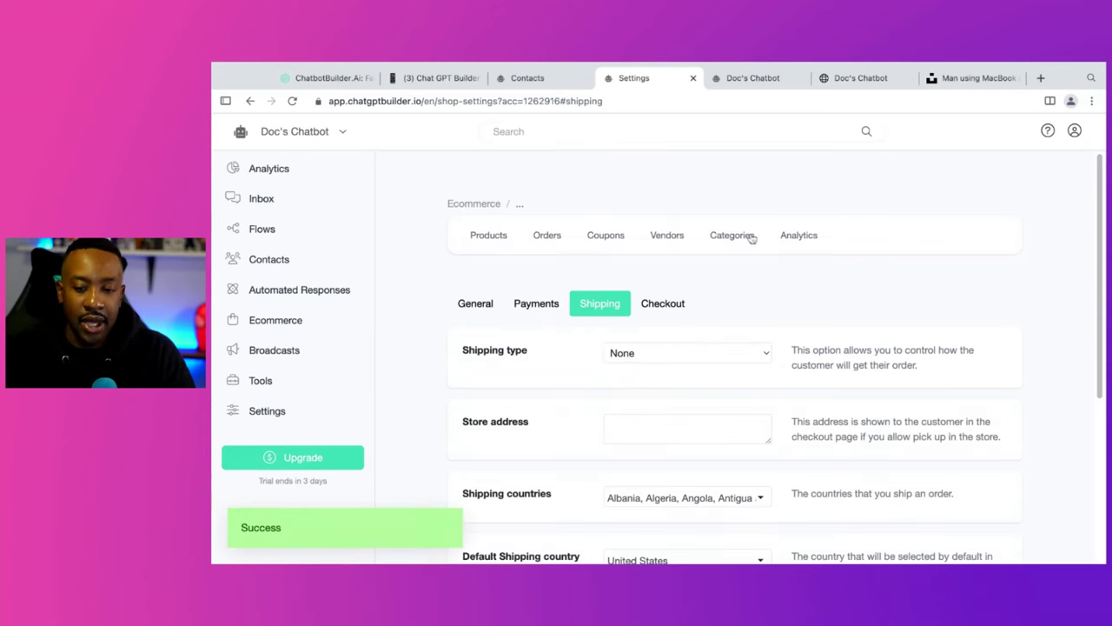
pyautogui.click(754, 81)
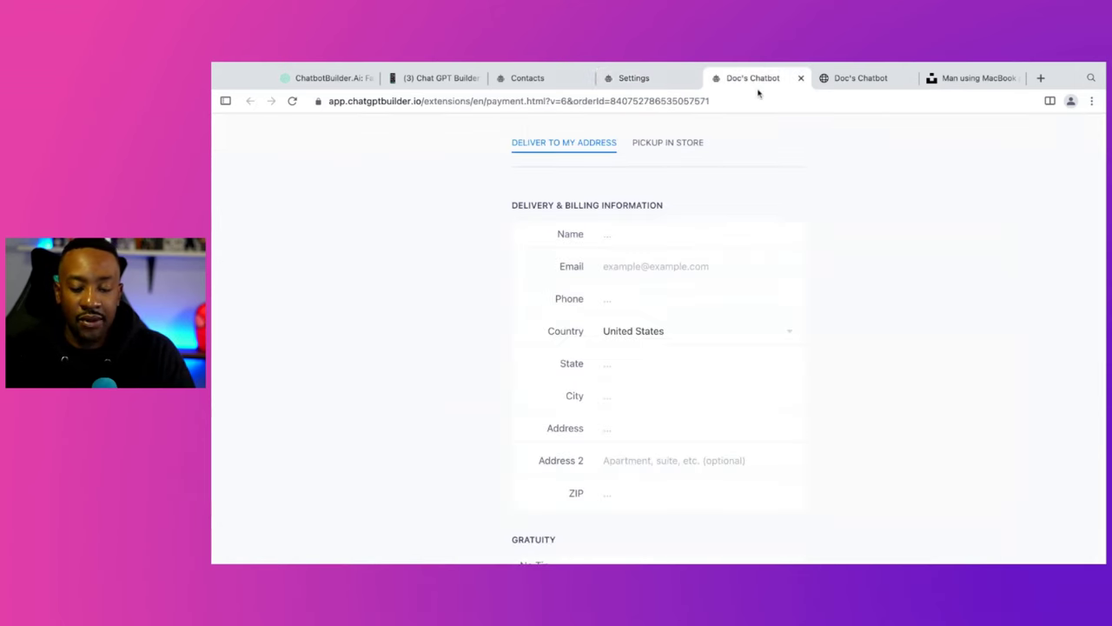
# - Reload the webchat, view Cart (1), and check out to the $220.50 pay-on-delivery page
pyautogui.click(844, 87)
pyautogui.click(525, 103)
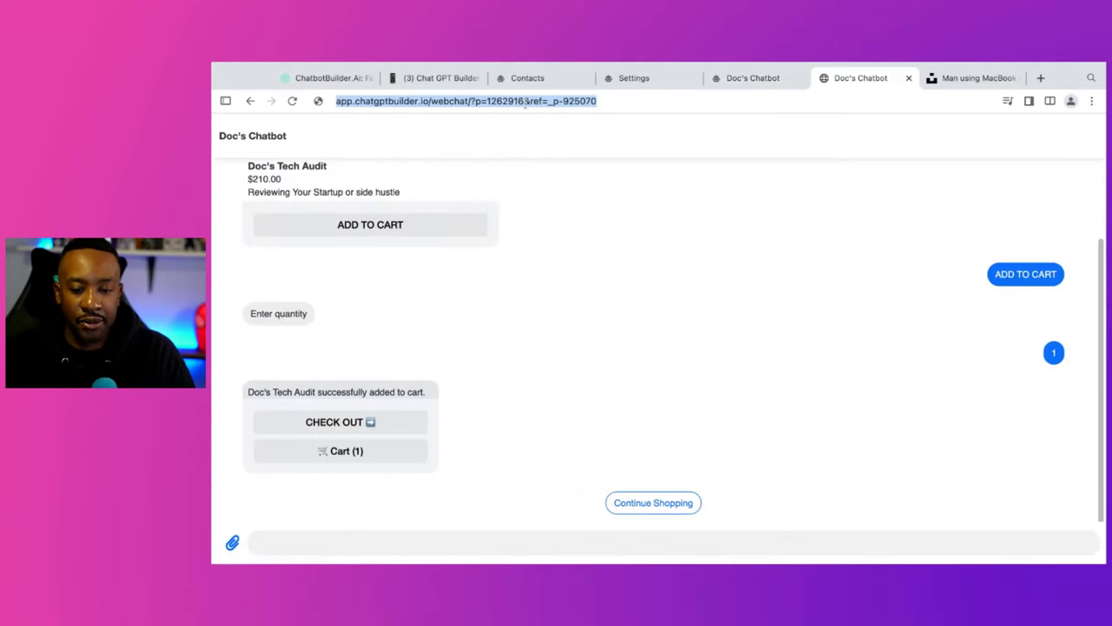
pyautogui.press('Return')
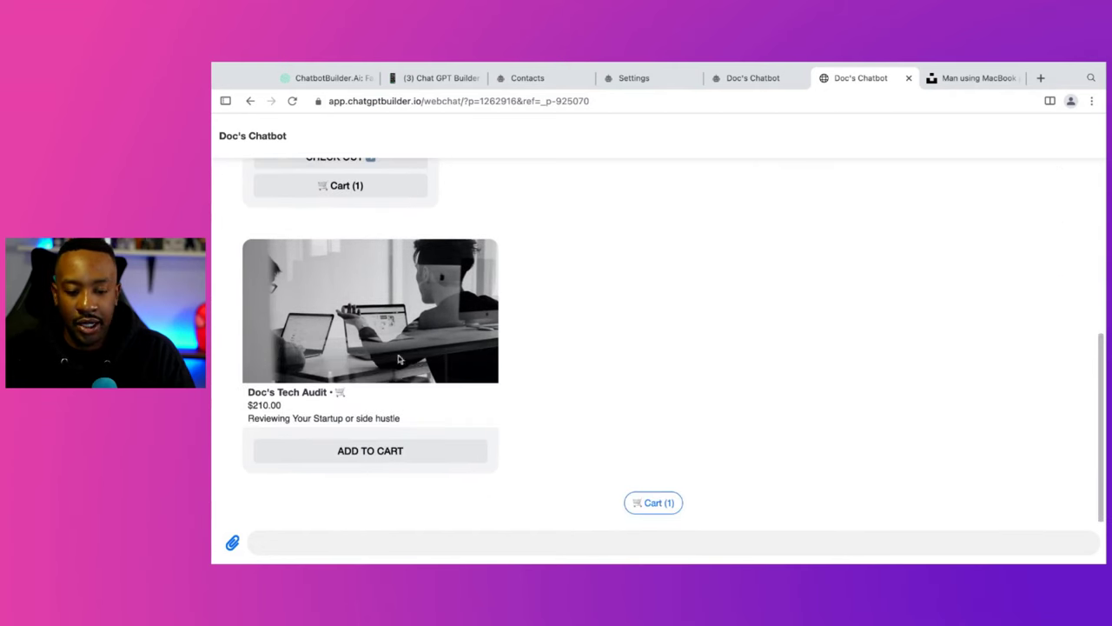
pyautogui.click(650, 502)
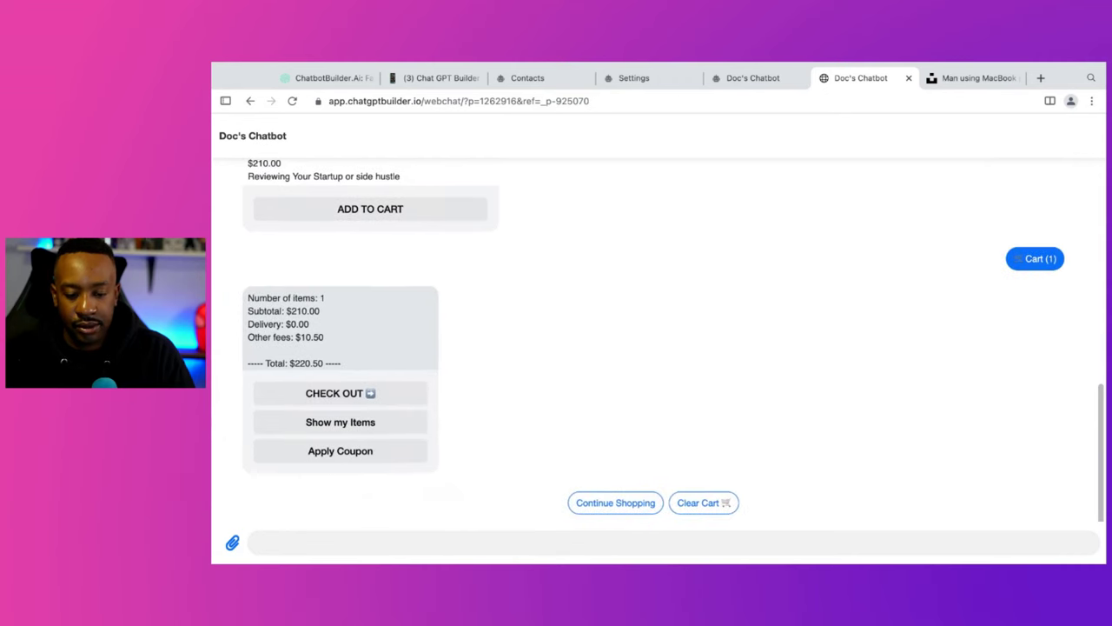
pyautogui.click(406, 397)
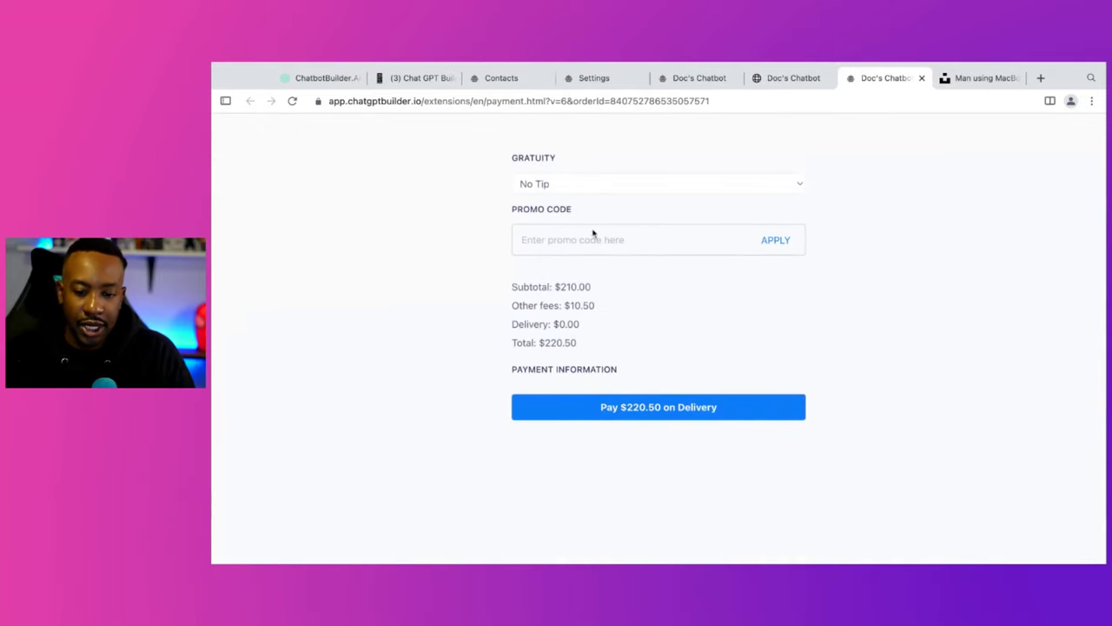
pyautogui.click(602, 185)
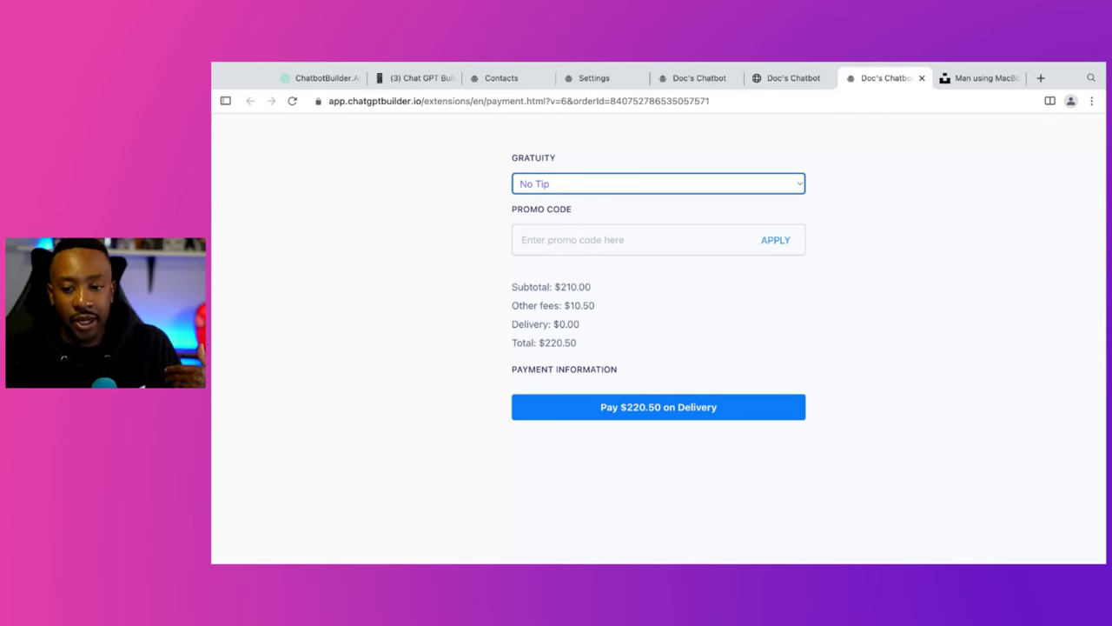
pyautogui.click(682, 82)
# - Inspect the Payment methods list without adding any, keeping Cash on Delivery as the only method
pyautogui.click(597, 83)
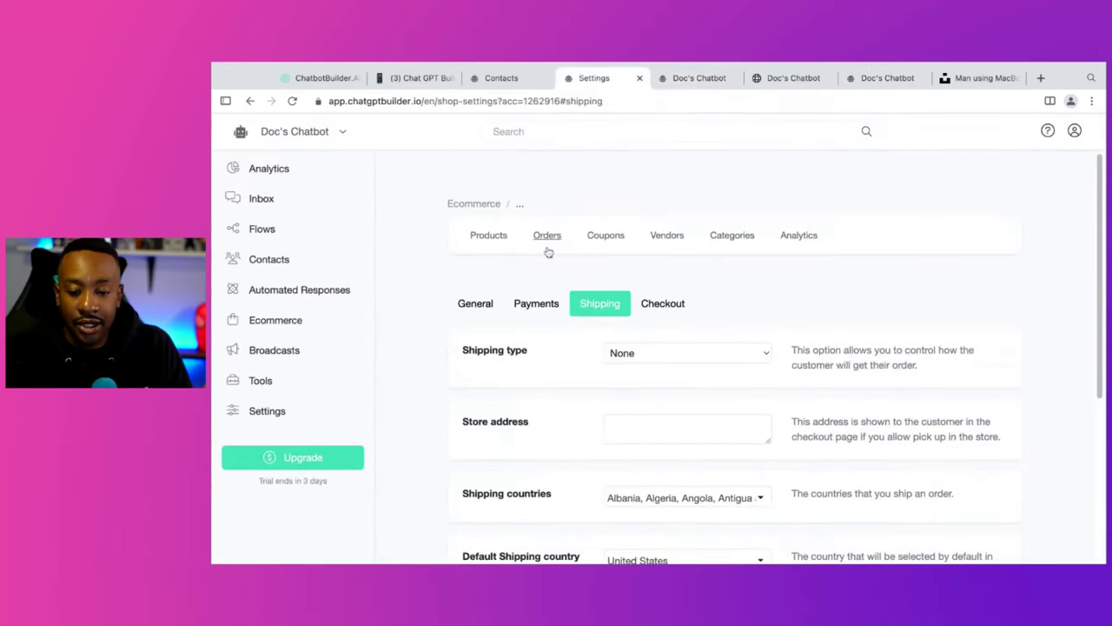
pyautogui.click(528, 309)
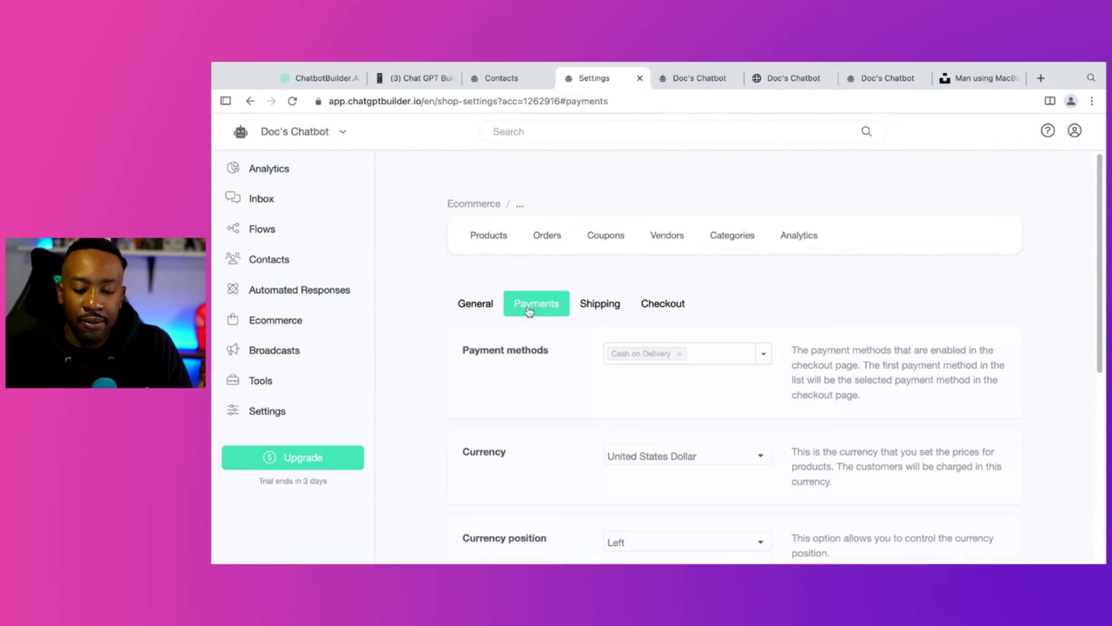
pyautogui.click(704, 356)
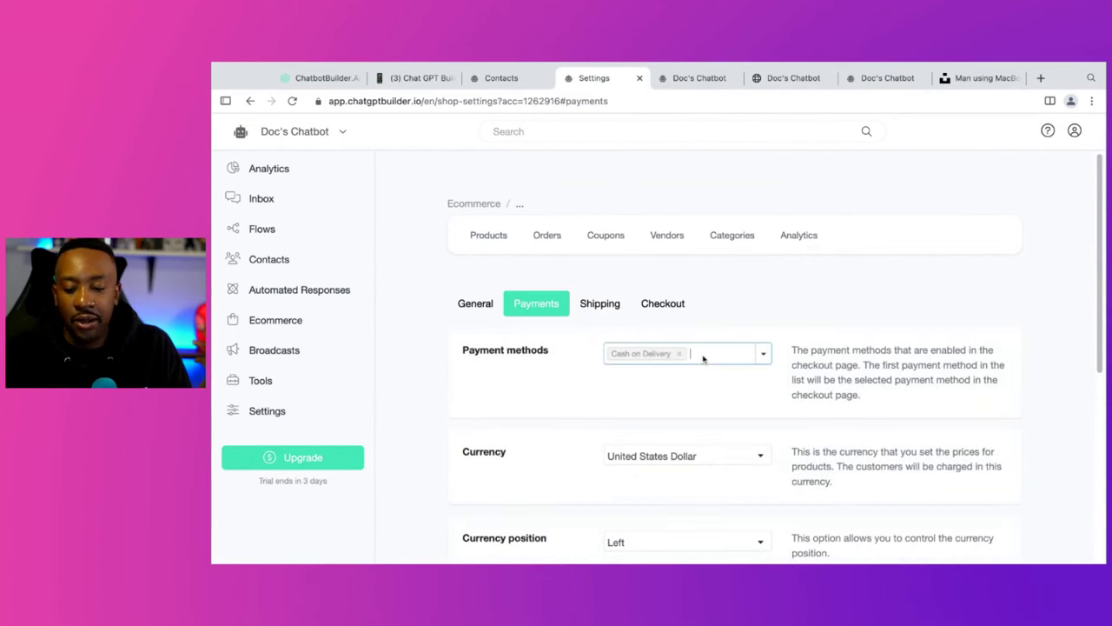
pyautogui.click(762, 354)
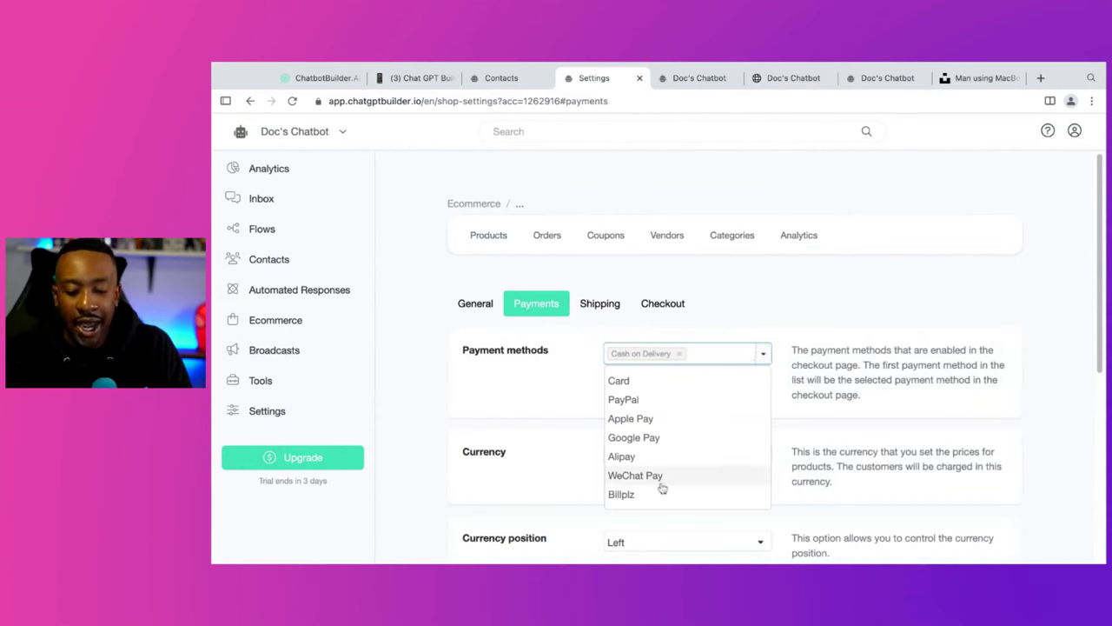
pyautogui.click(563, 431)
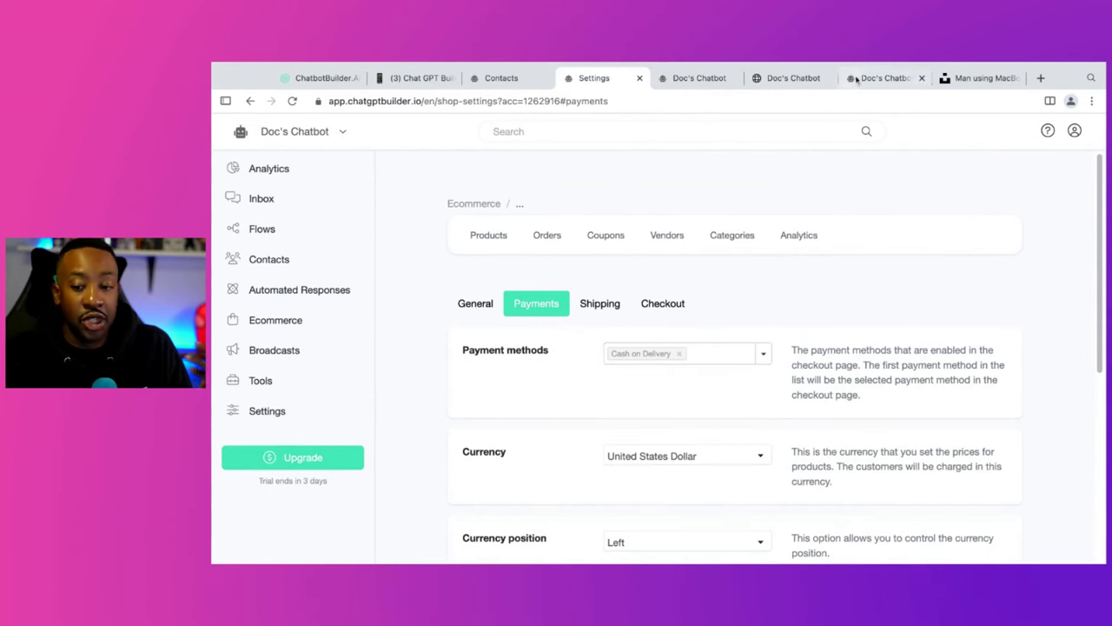
pyautogui.click(884, 77)
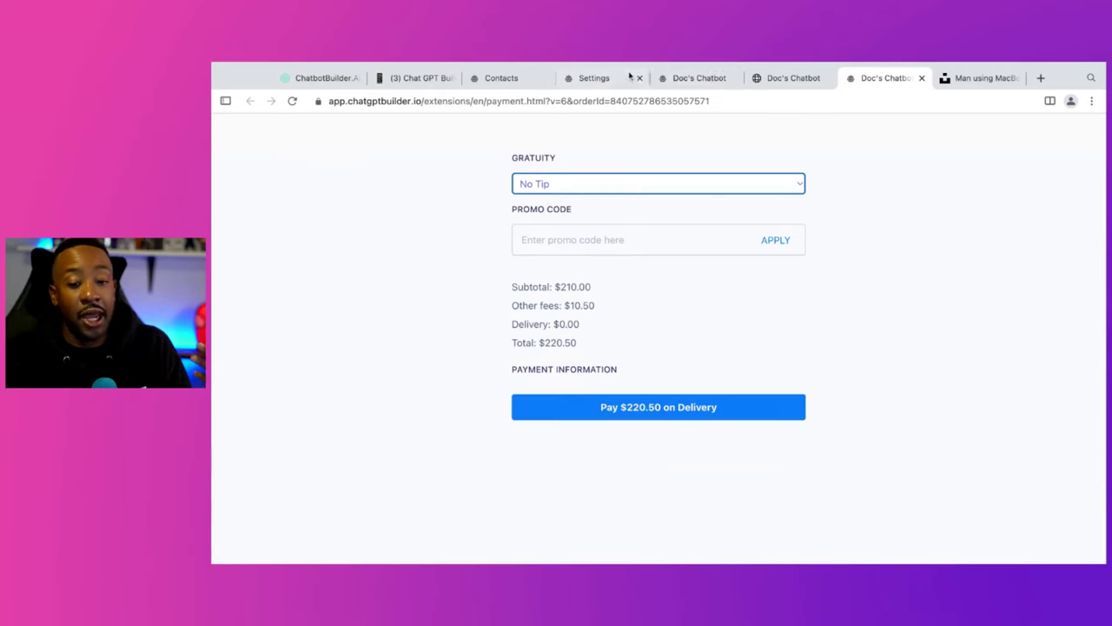
pyautogui.click(596, 78)
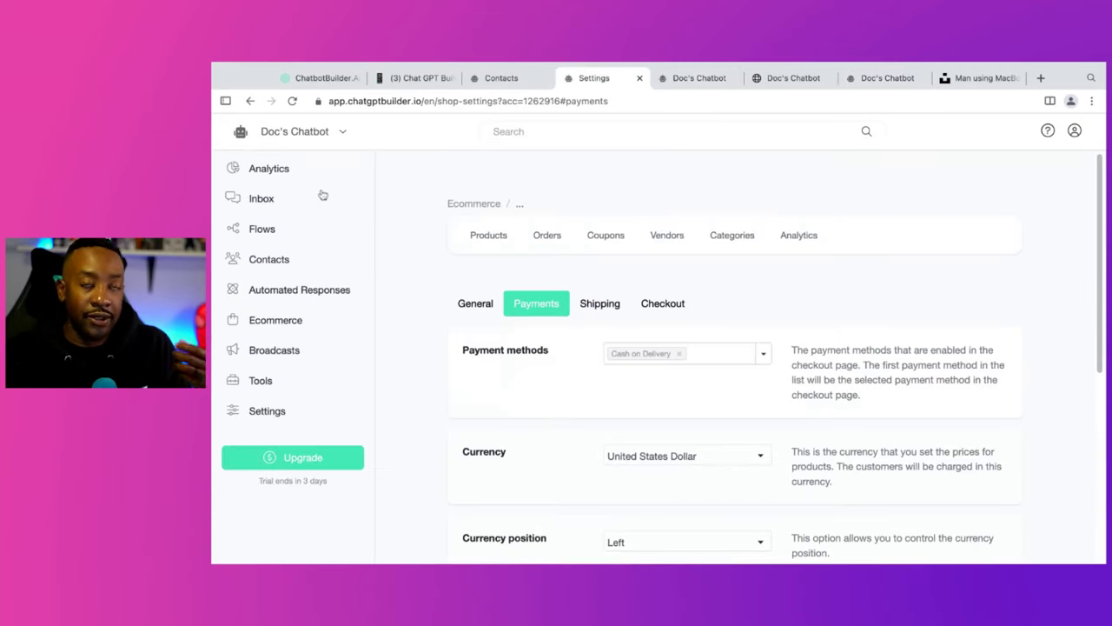